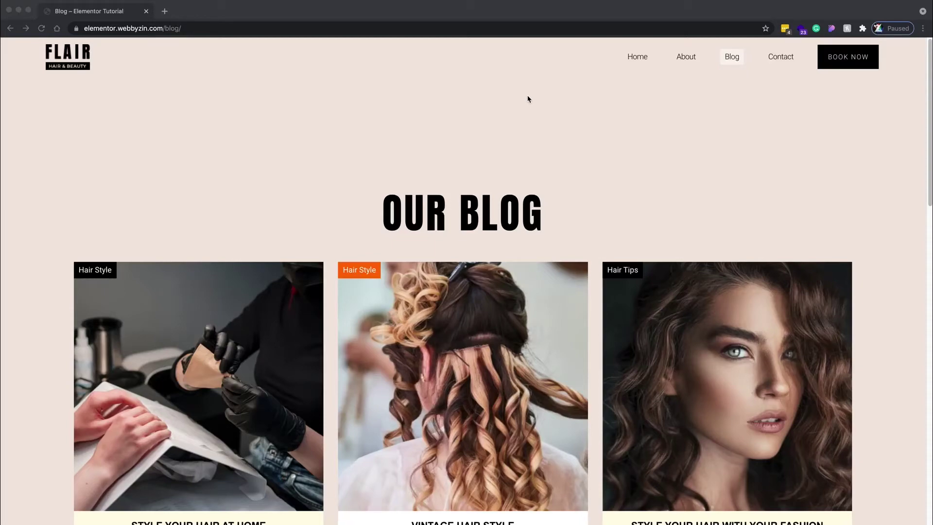
# Examine the finished blog page's post grid, comparing the card layout, category labels and differing middle-column style.
pyautogui.scroll(-4, 528, 99)
pyautogui.scroll(4, 528, 99)
pyautogui.scroll(-6, 529, 99)
pyautogui.scroll(-4, 529, 99)
pyautogui.scroll(6, 527, 96)
pyautogui.scroll(-4, 522, 136)
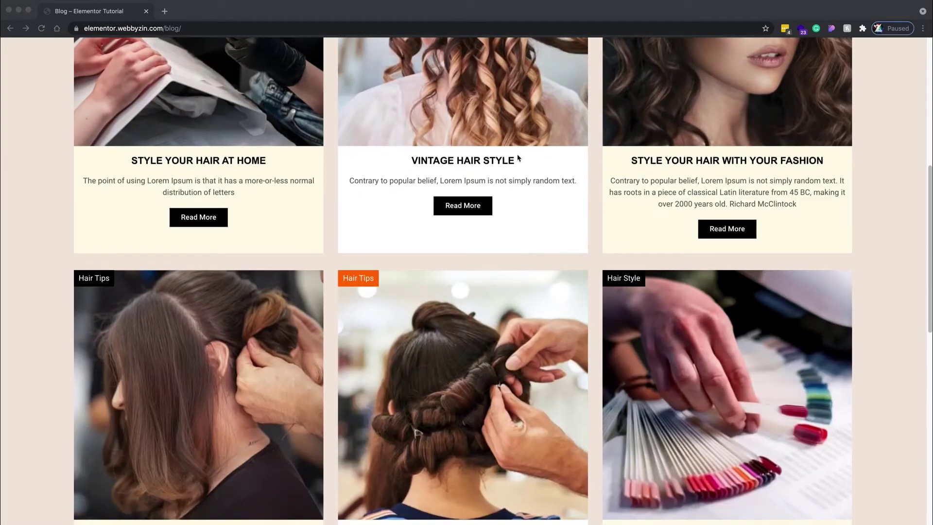
pyautogui.scroll(-4, 541, 214)
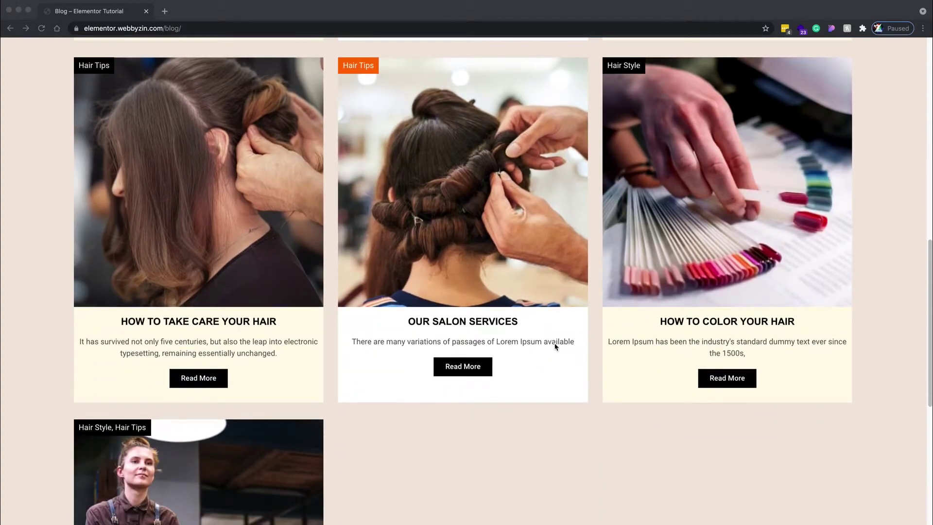
pyautogui.scroll(6, 555, 346)
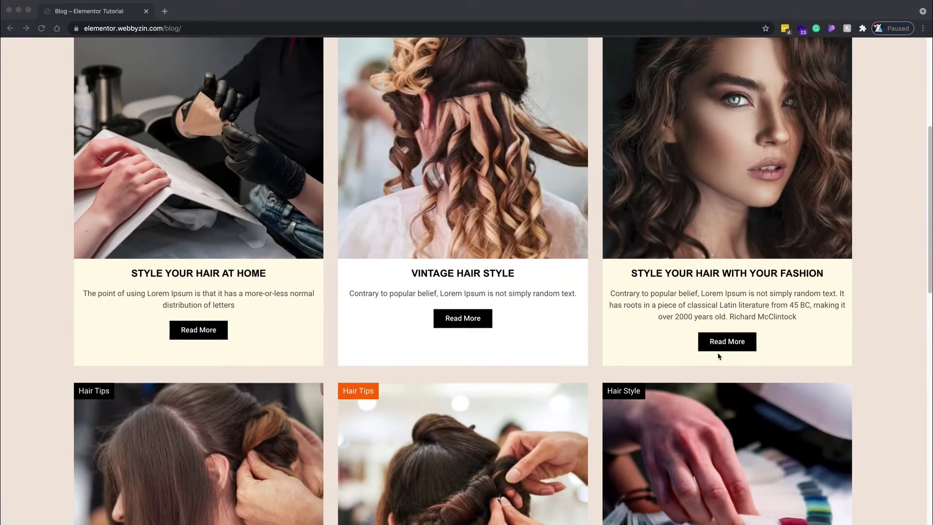
pyautogui.scroll(5, 719, 341)
pyautogui.scroll(-3, 58, 276)
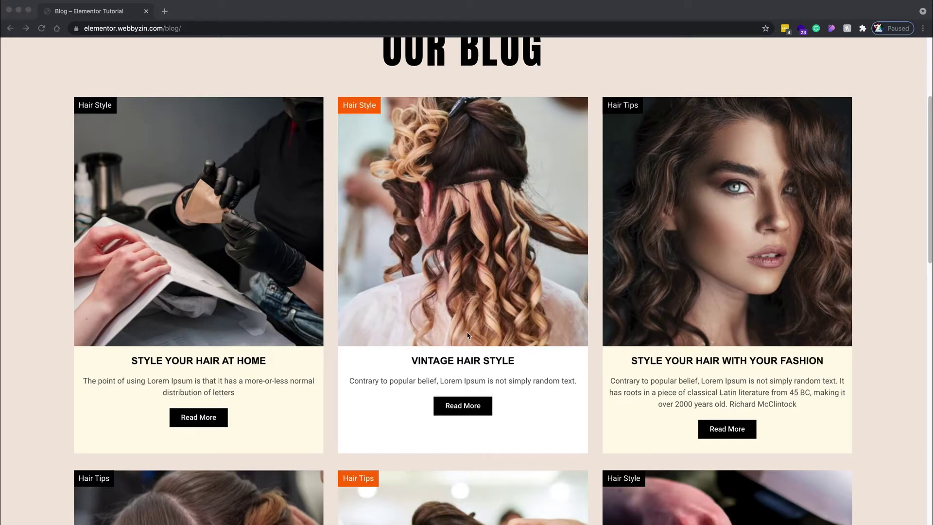
pyautogui.scroll(-4, 768, 342)
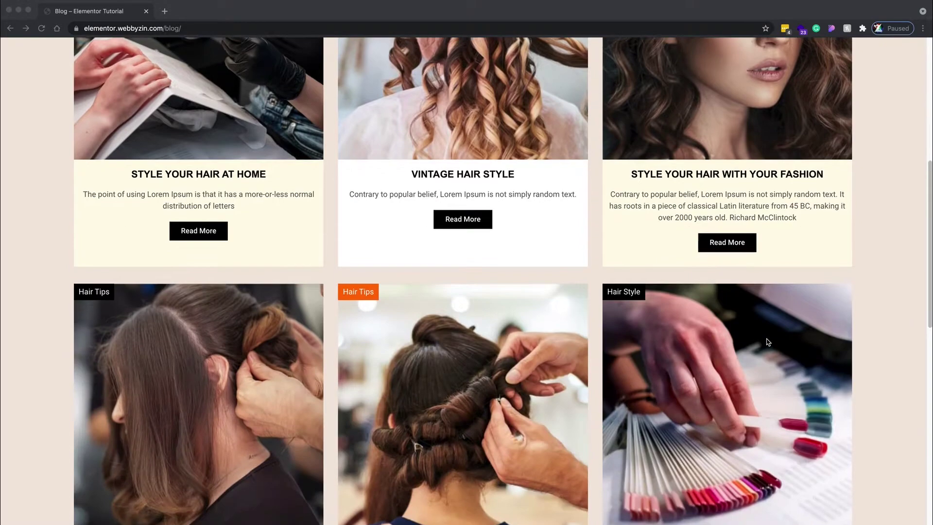
pyautogui.scroll(-4, 768, 342)
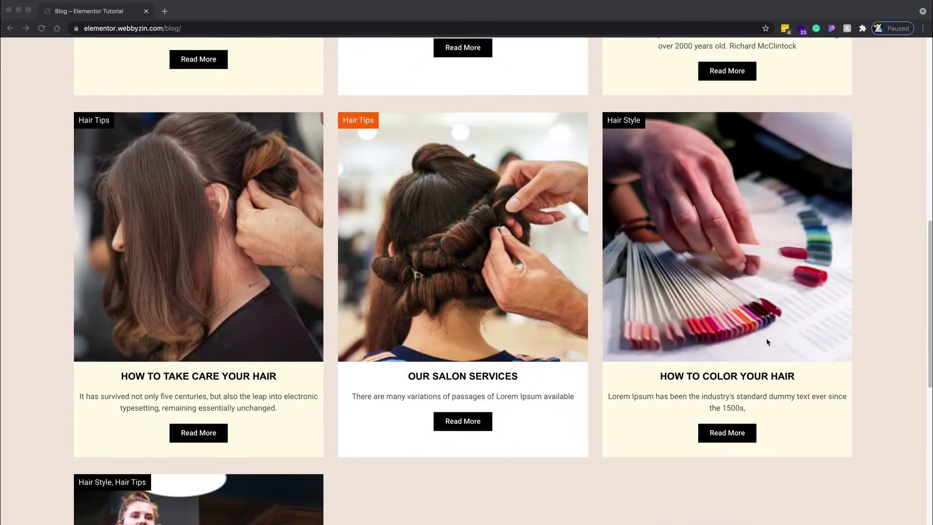
pyautogui.scroll(4, 768, 341)
pyautogui.scroll(4, 767, 341)
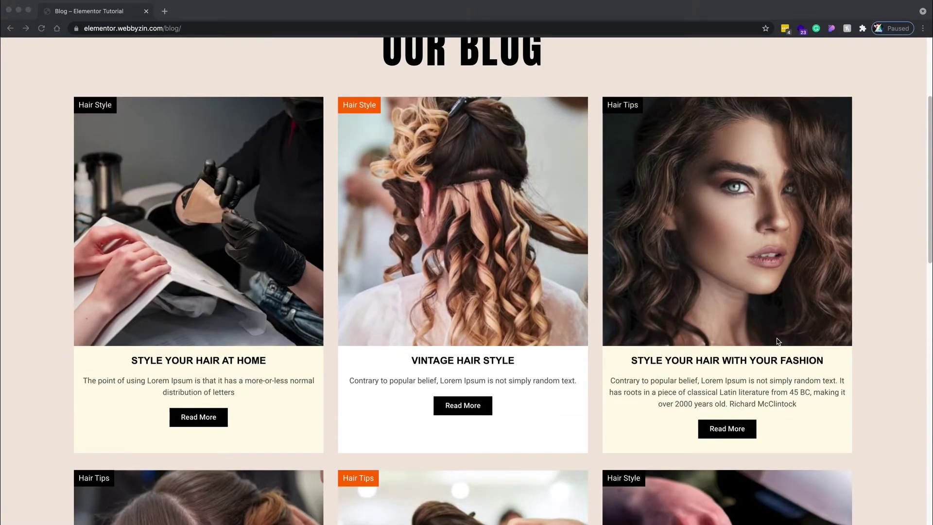
pyautogui.scroll(4, 777, 341)
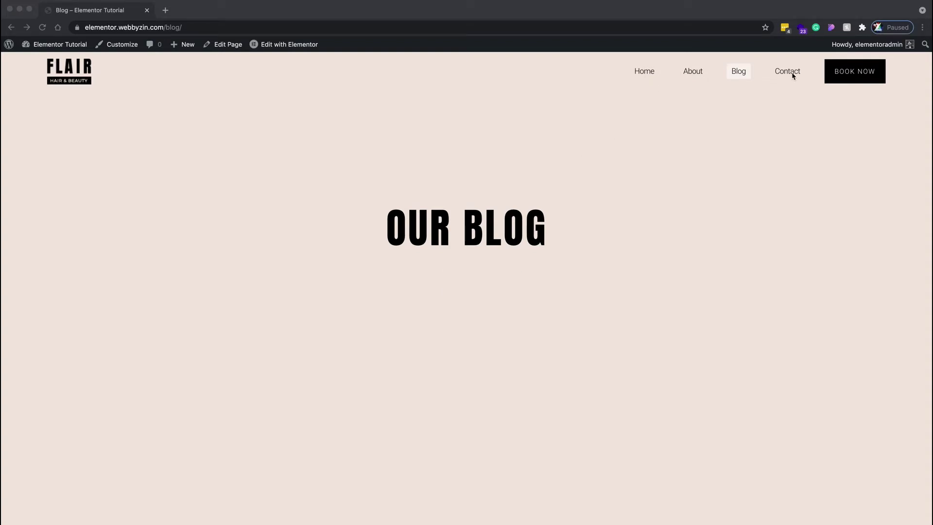
# Search the WordPress plugin directory for "elementor custom skin" and activate the Elementor Custom Skin plugin.
pyautogui.click(414, 254)
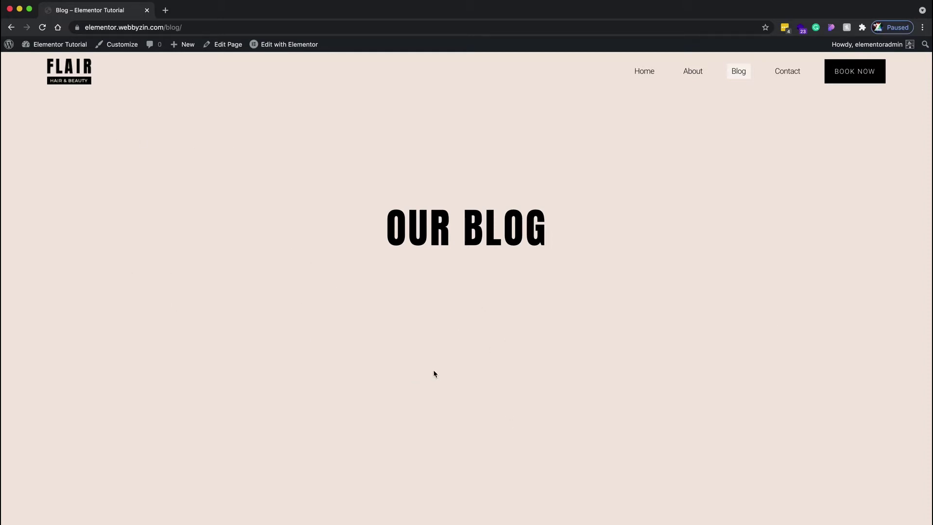
pyautogui.click(9, 46)
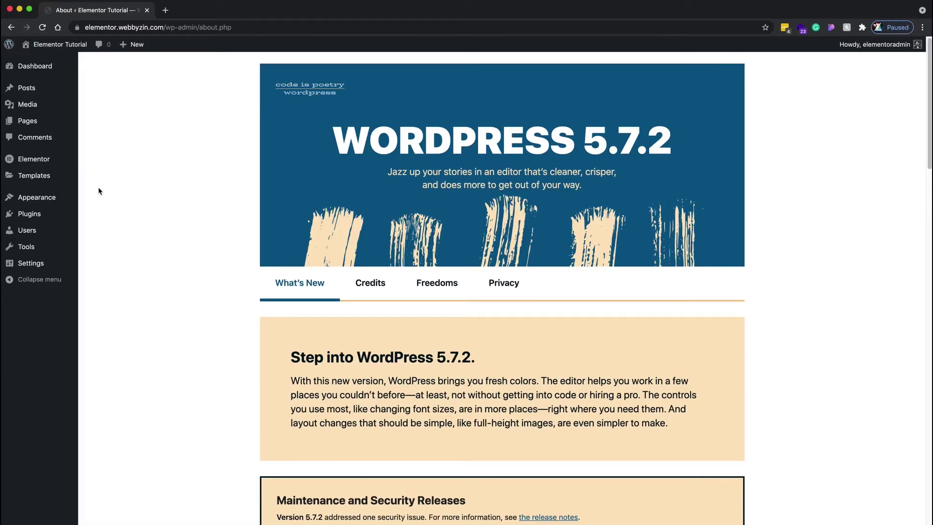
pyautogui.moveTo(25, 215)
pyautogui.click(109, 229)
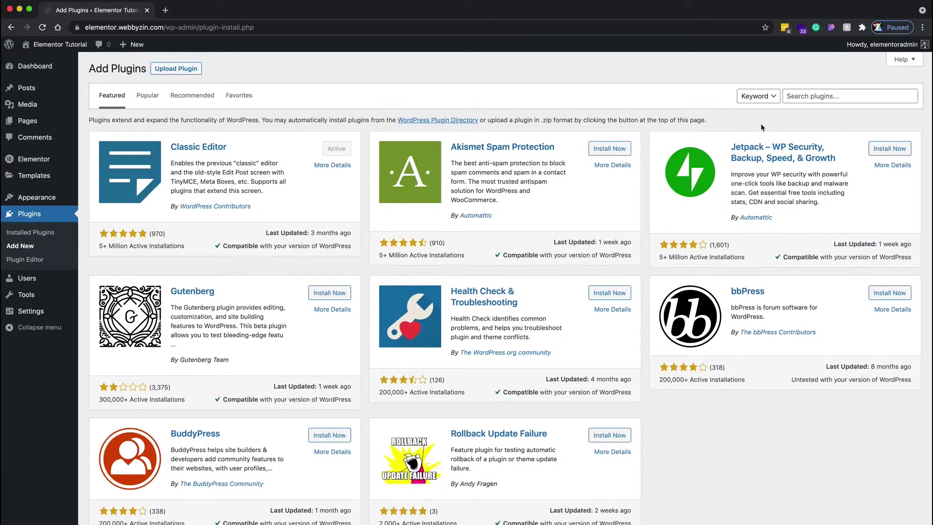
pyautogui.click(807, 97)
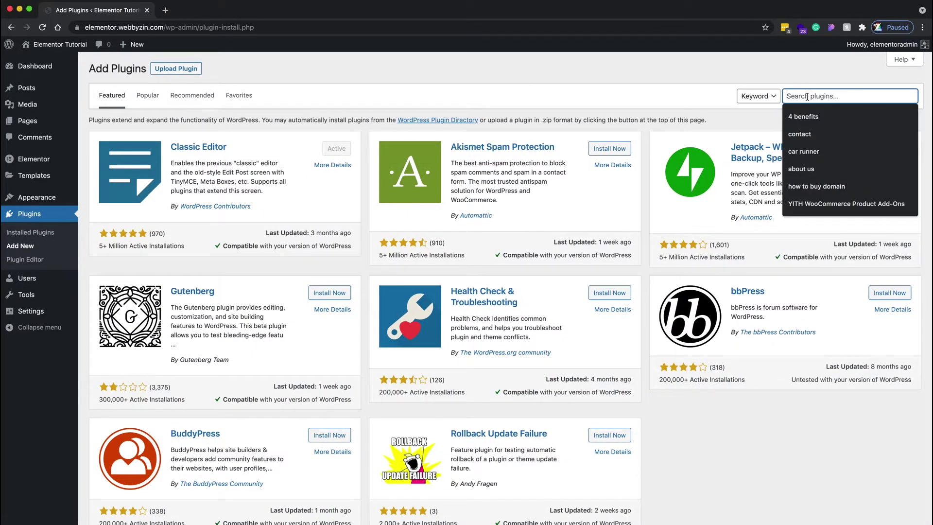
pyautogui.write('elem')
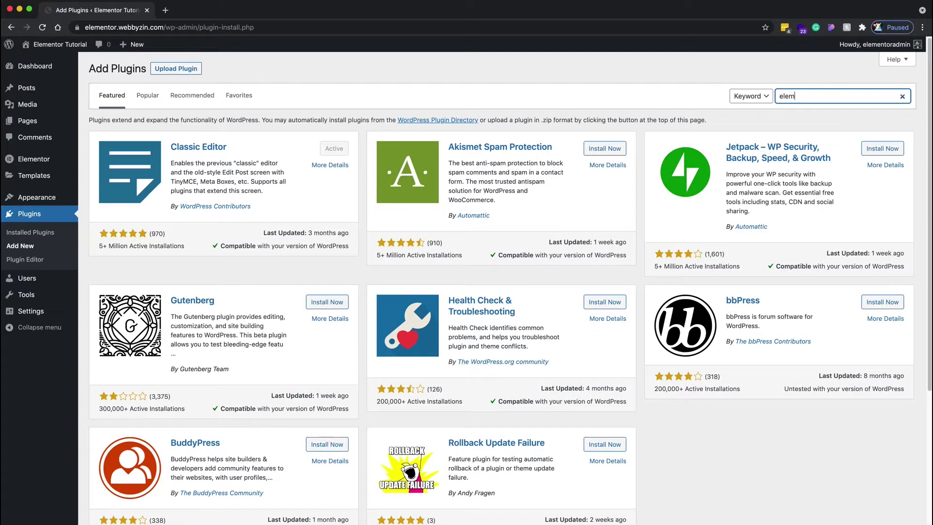
pyautogui.write('entor custom skin')
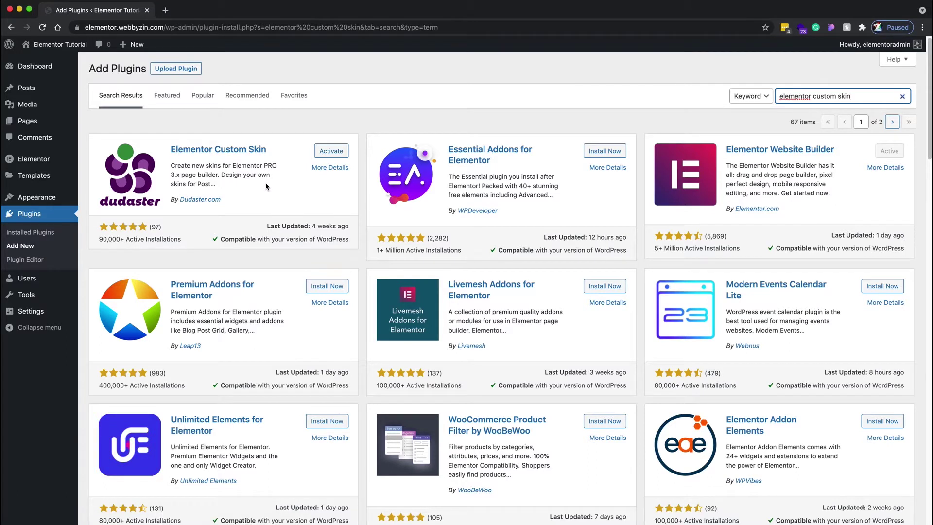
pyautogui.click(335, 154)
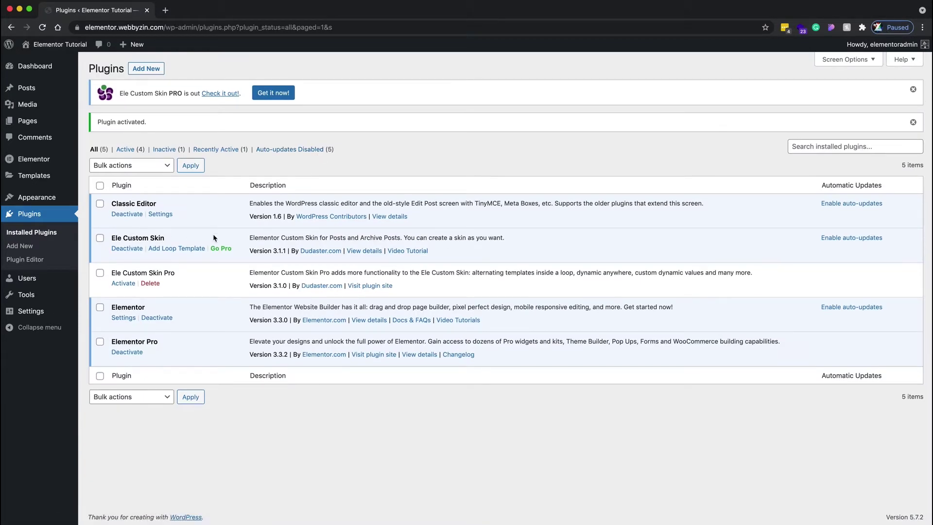
# Check the Ele Custom Skin entry among the installed plugins and view the list of all blog posts.
pyautogui.moveTo(116, 239); pyautogui.dragTo(199, 243)
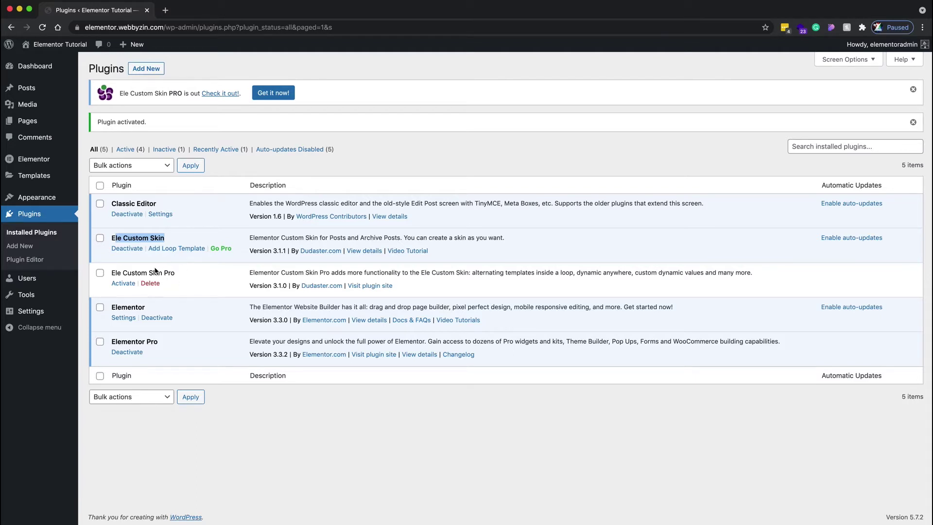
pyautogui.click(189, 239)
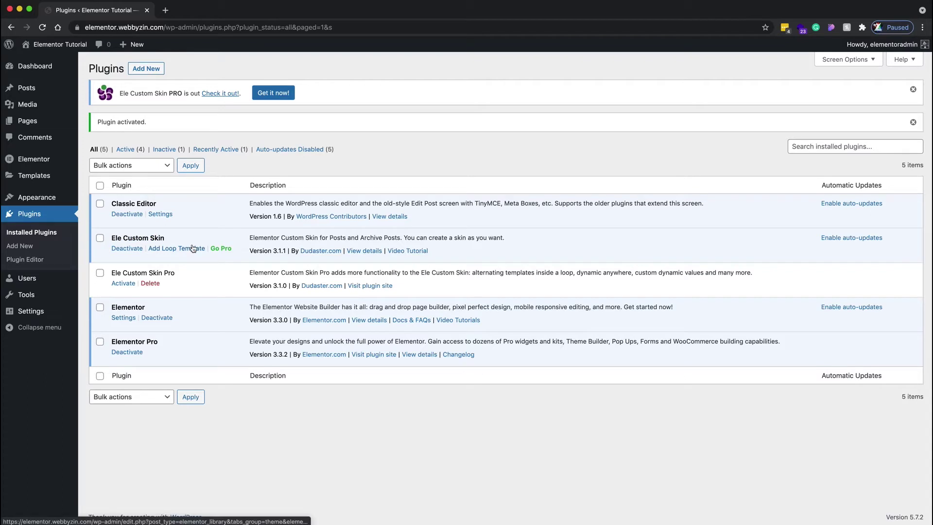
pyautogui.click(38, 90)
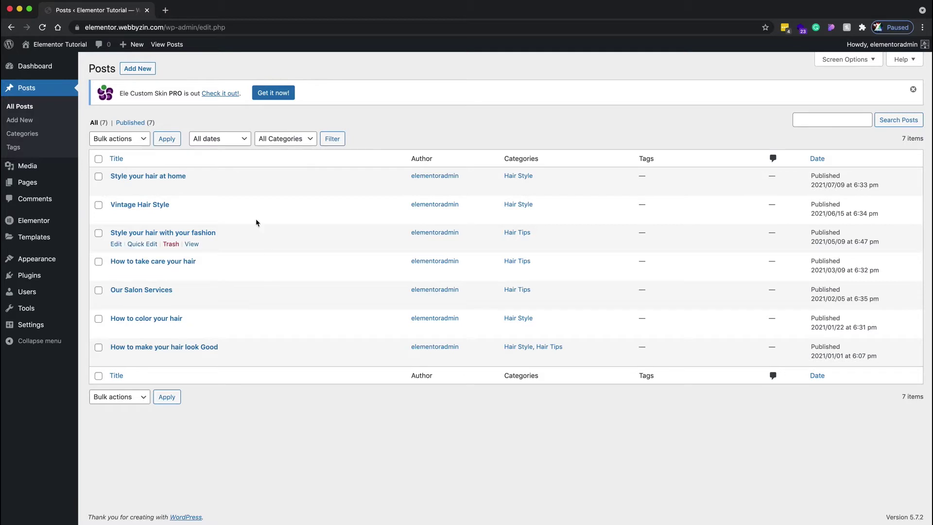
# Create a new Loop template named "Post skin for blog" in the Theme Builder.
pyautogui.moveTo(56, 227)
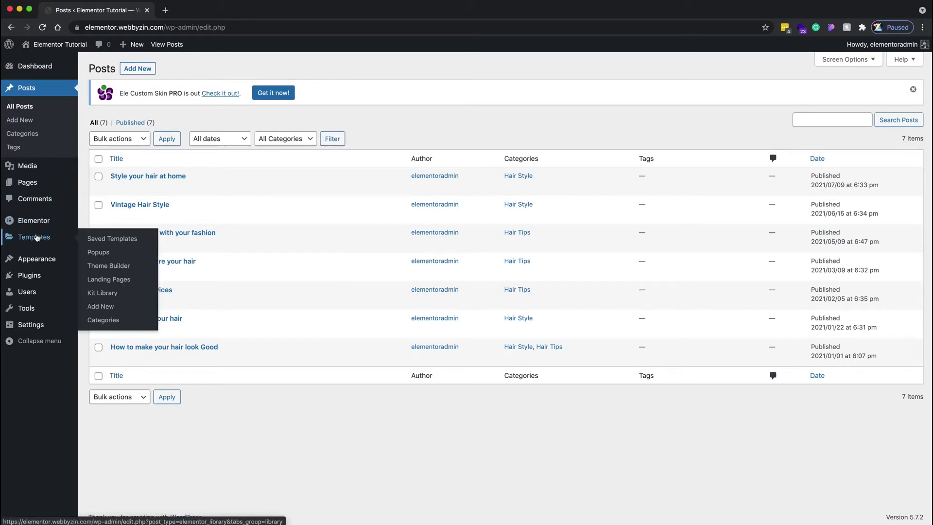
pyautogui.click(100, 267)
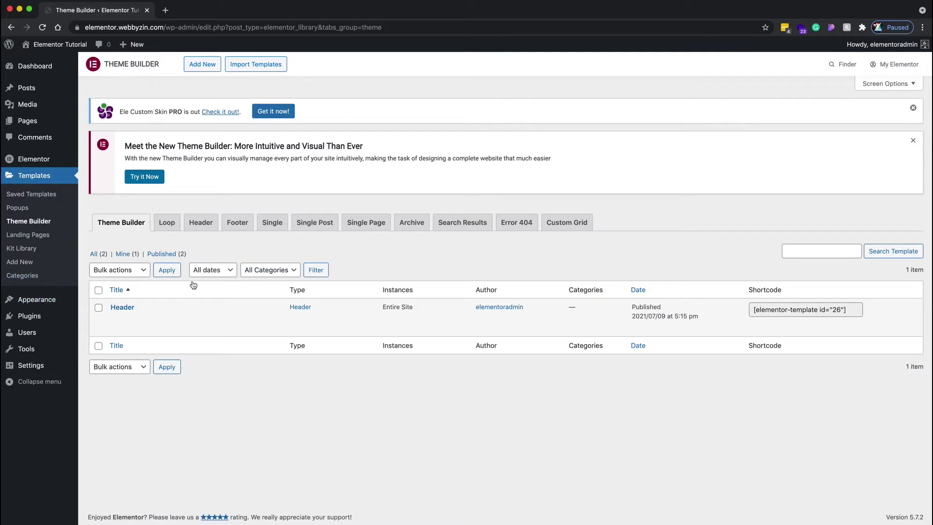
pyautogui.click(170, 229)
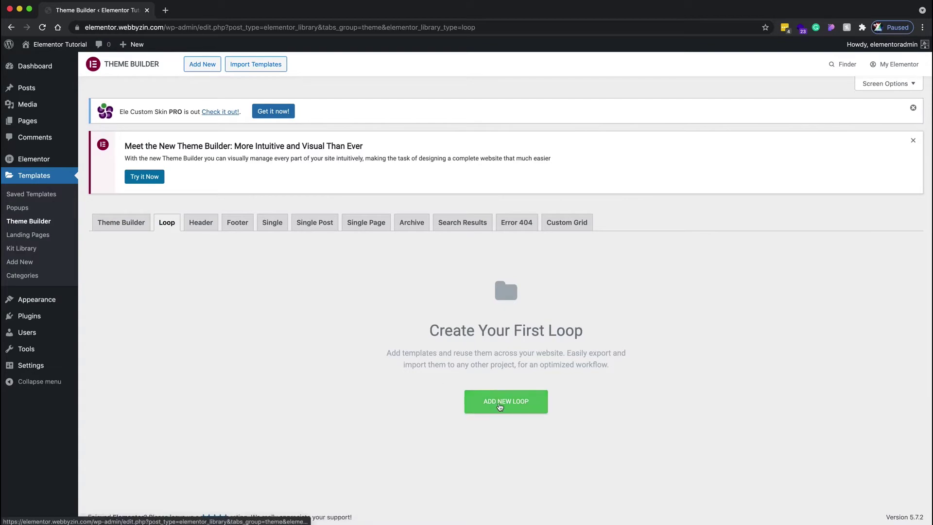
pyautogui.click(488, 410)
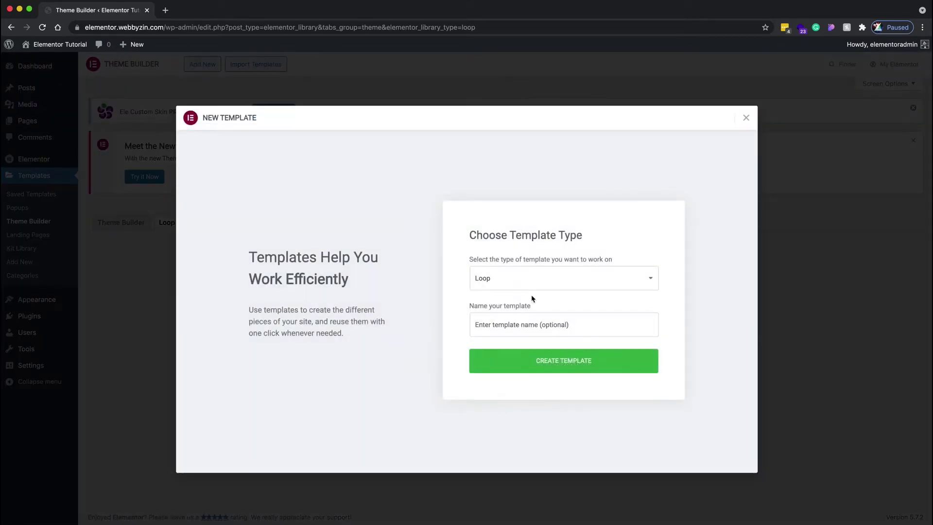
pyautogui.click(513, 325)
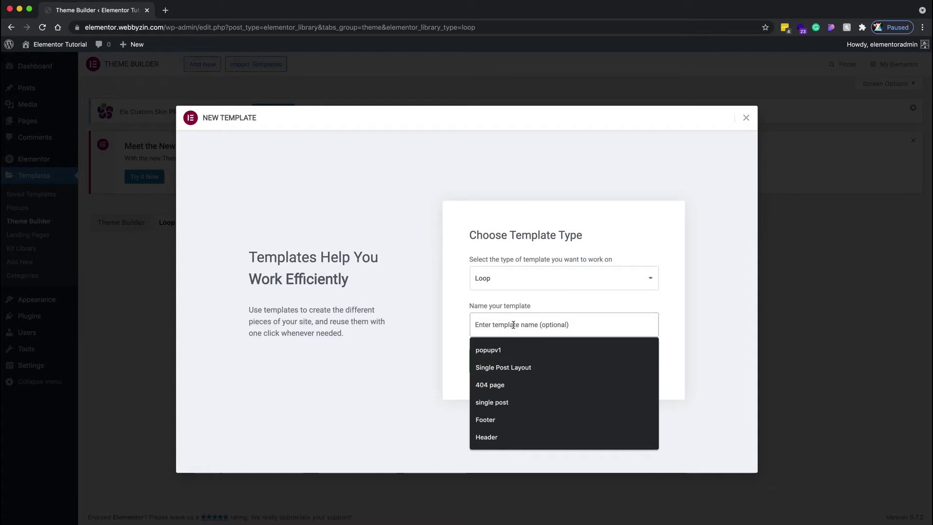
pyautogui.write('Post skin for blog')
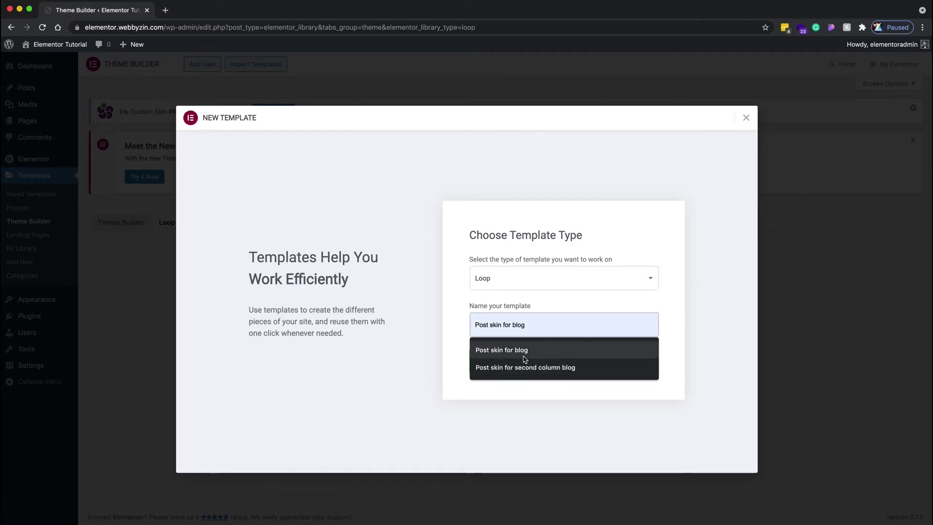
pyautogui.click(508, 350)
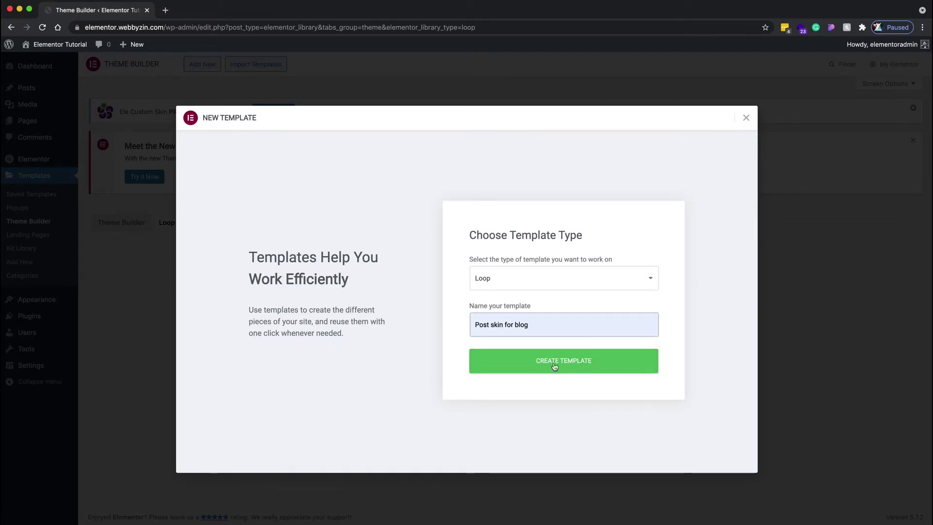
pyautogui.click(540, 362)
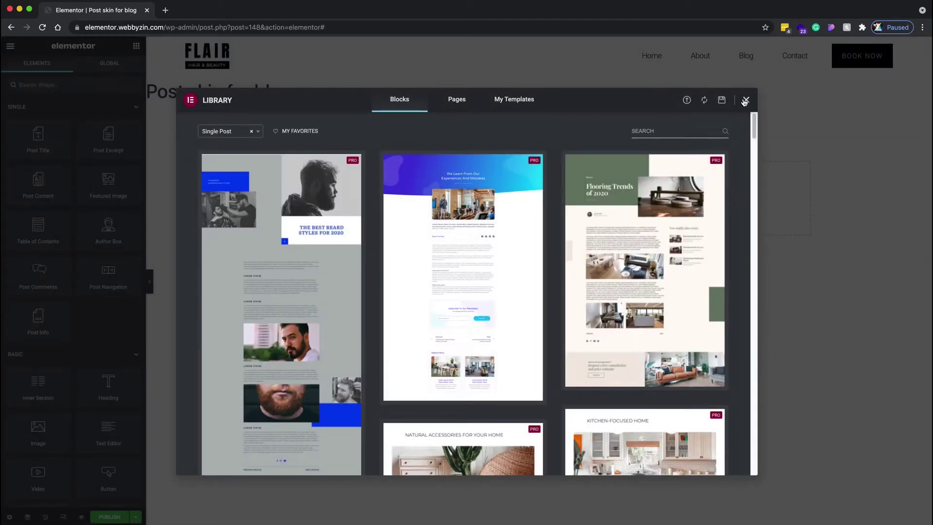
# Dismiss the template library and add a section with three equal columns to the loop template.
pyautogui.click(746, 99)
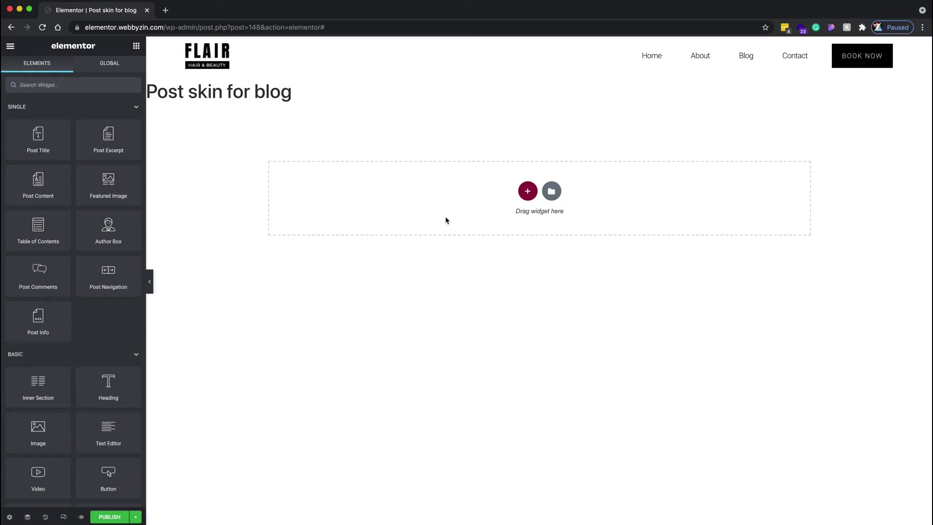
pyautogui.click(527, 191)
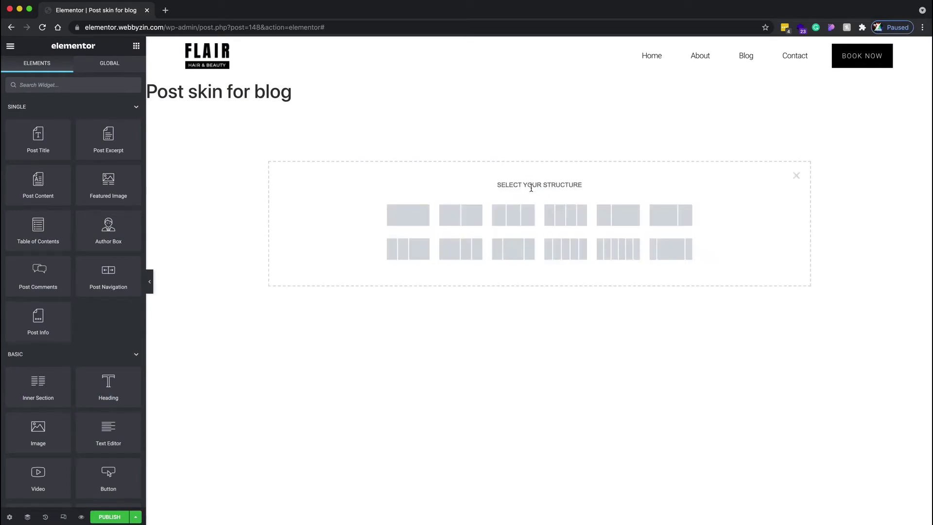
pyautogui.click(509, 216)
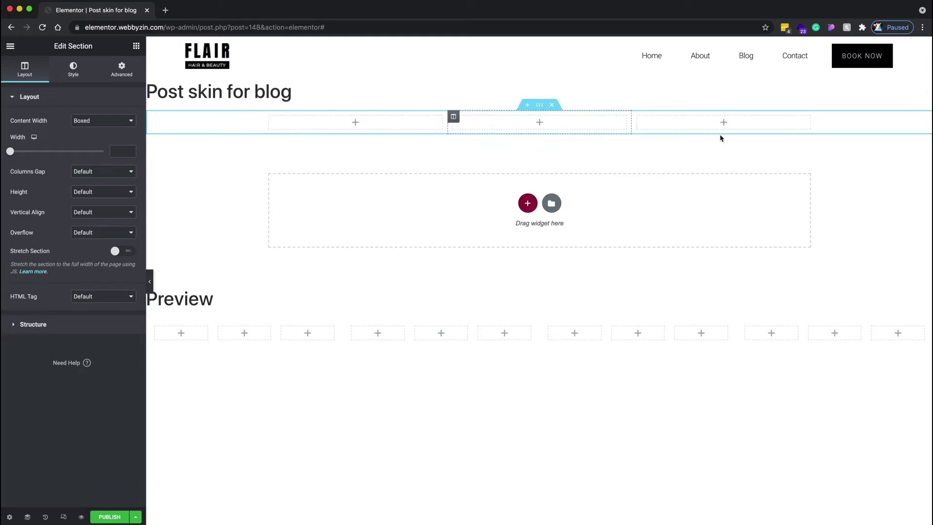
# Place a Featured Image widget in the first column of the three-column section.
pyautogui.click(136, 46)
pyautogui.click(91, 85)
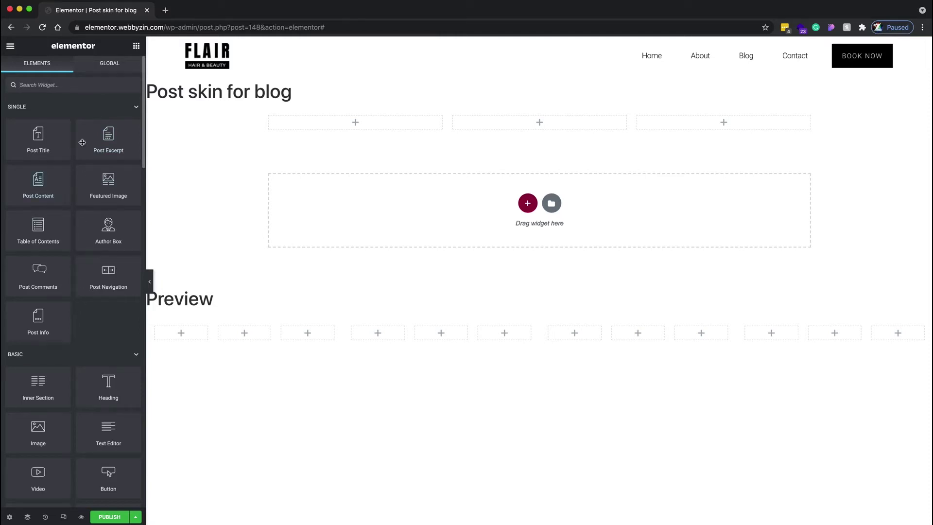
pyautogui.moveTo(102, 187); pyautogui.dragTo(328, 124)
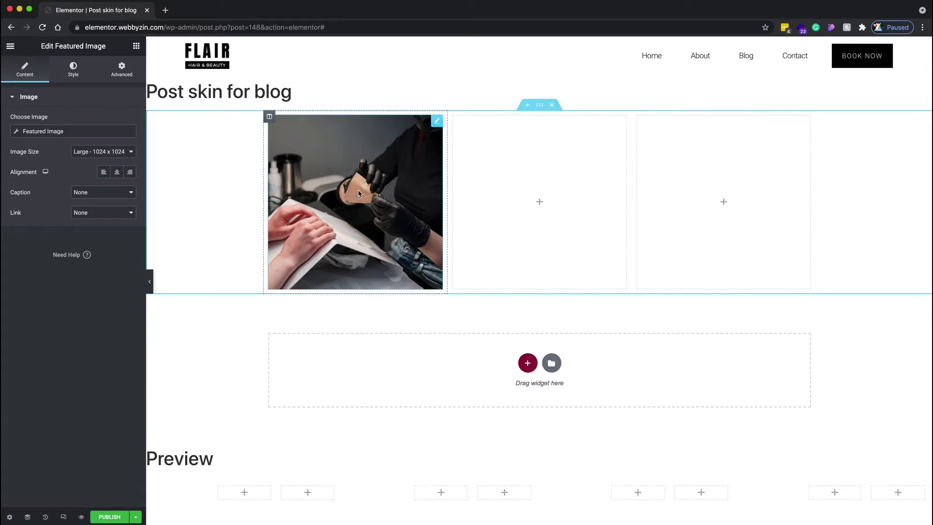
# Add a Post Title widget below the featured image and set its font family to Arial.
pyautogui.click(137, 46)
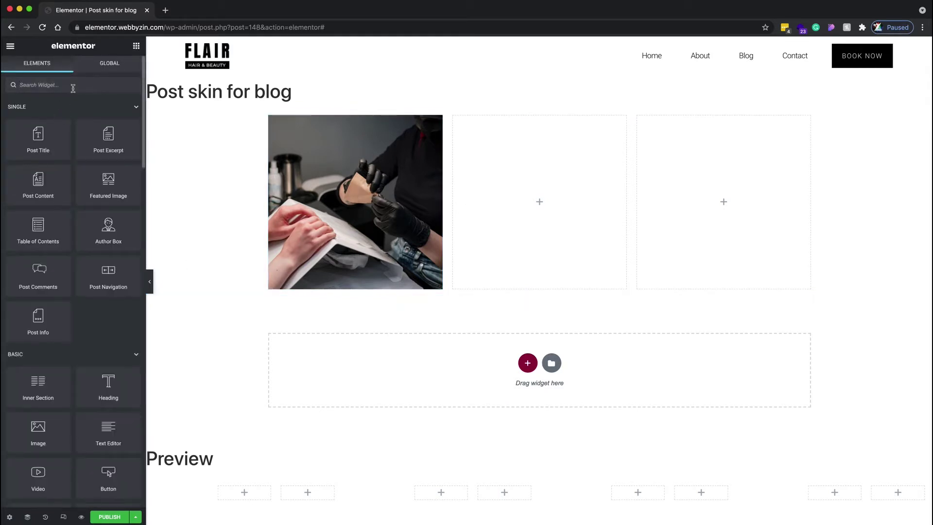
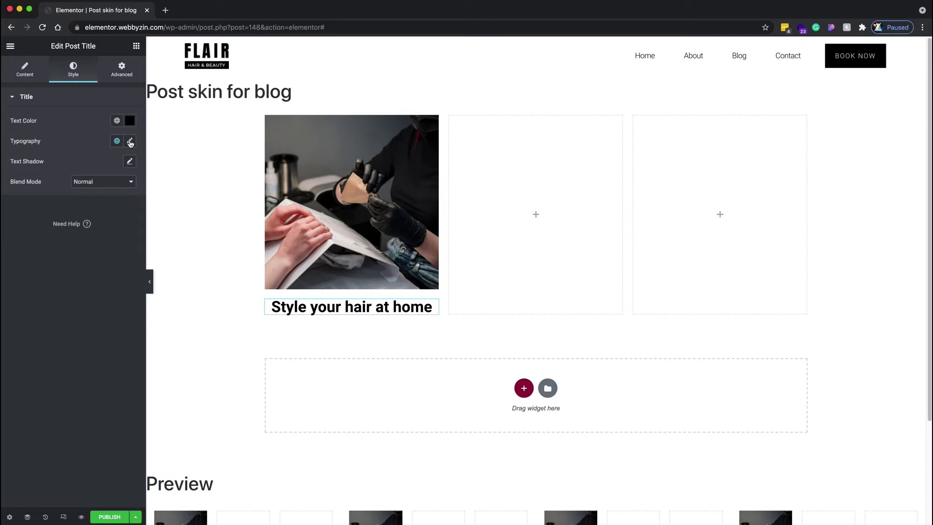
pyautogui.click(130, 141)
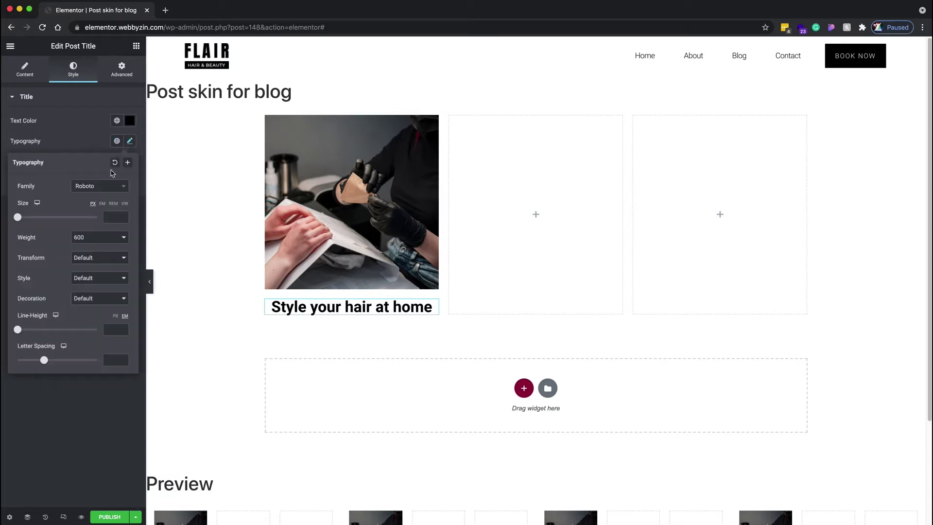
pyautogui.click(124, 187)
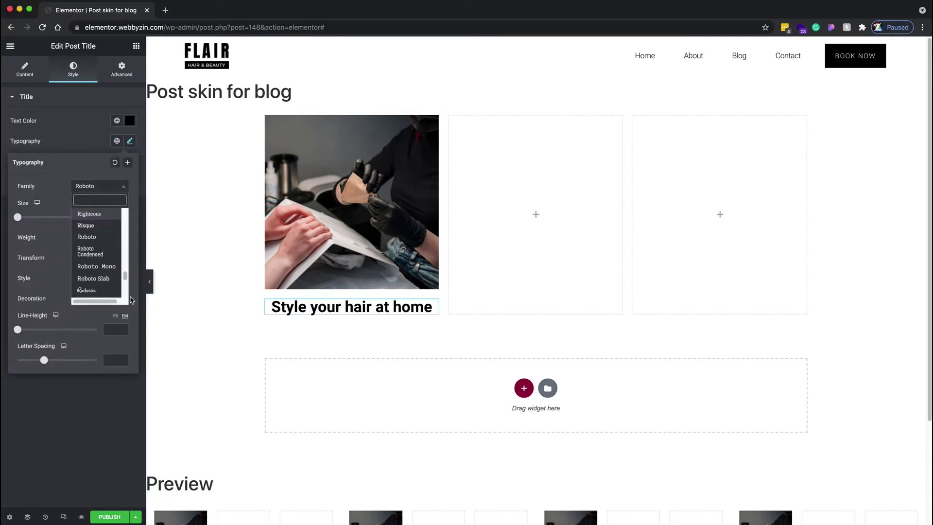
pyautogui.moveTo(127, 276); pyautogui.dragTo(126, 213)
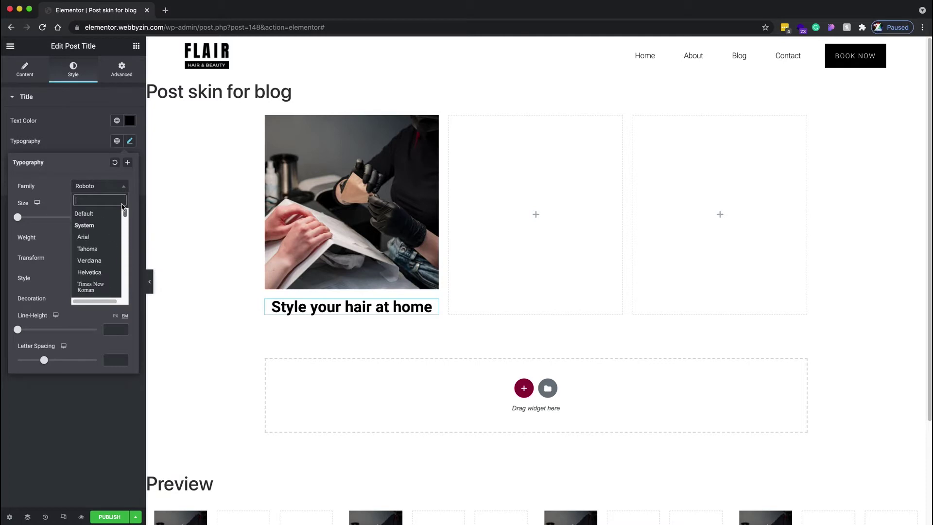
pyautogui.click(97, 242)
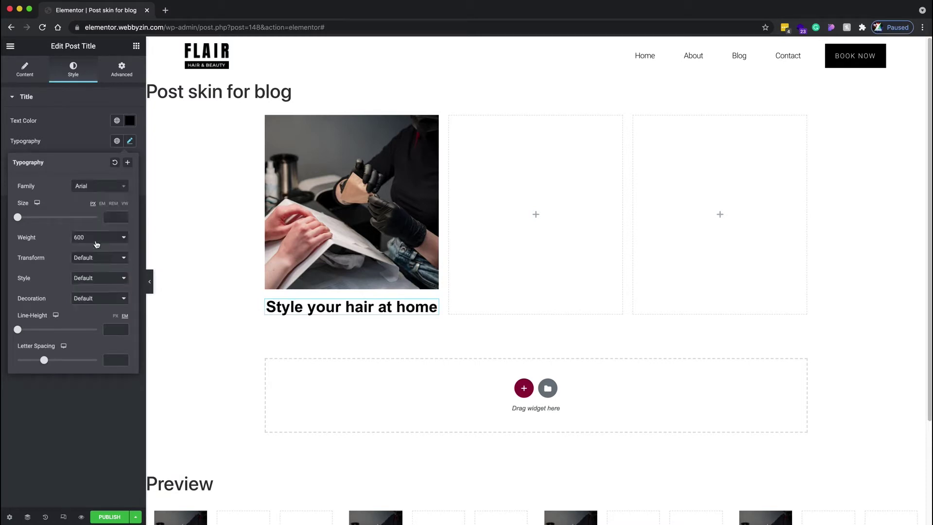
# Set the post title's font size to 20 px and its text transform to Uppercase.
pyautogui.click(116, 217)
pyautogui.write('20')
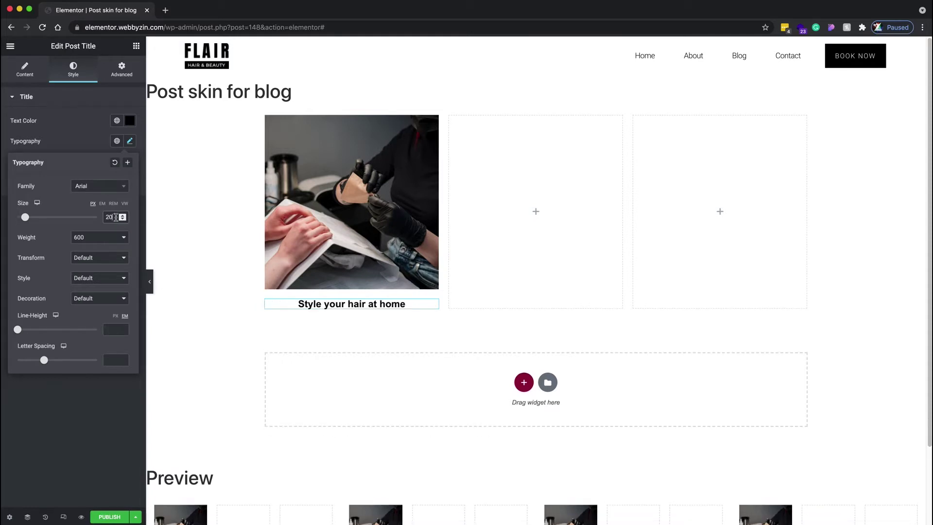
pyautogui.click(100, 257)
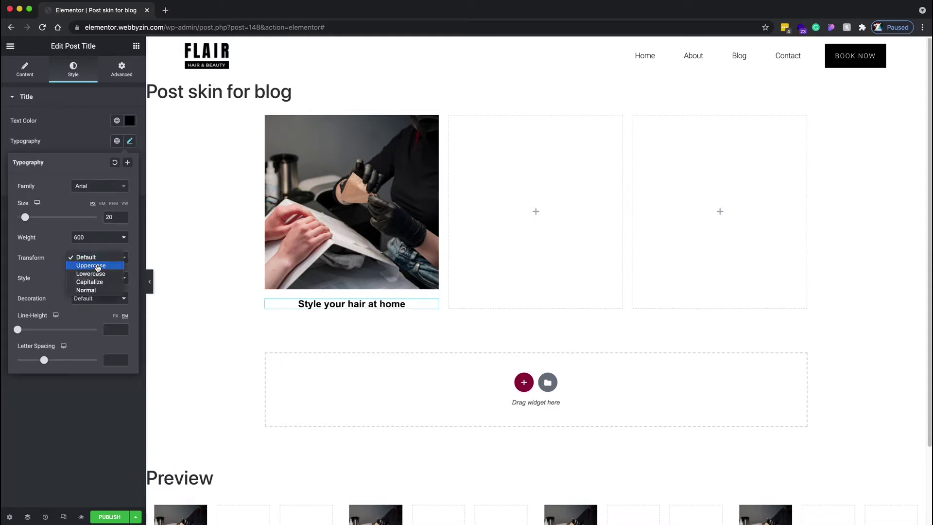
pyautogui.click(98, 265)
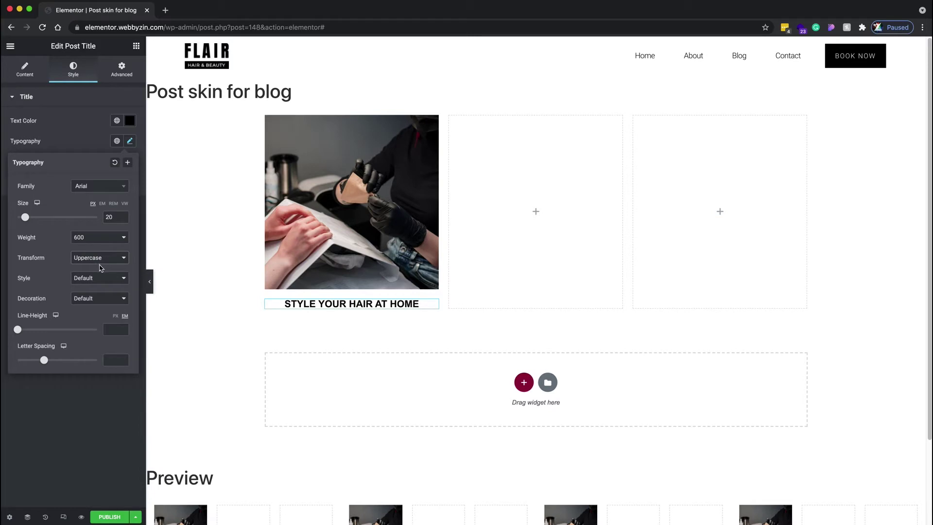
pyautogui.click(86, 146)
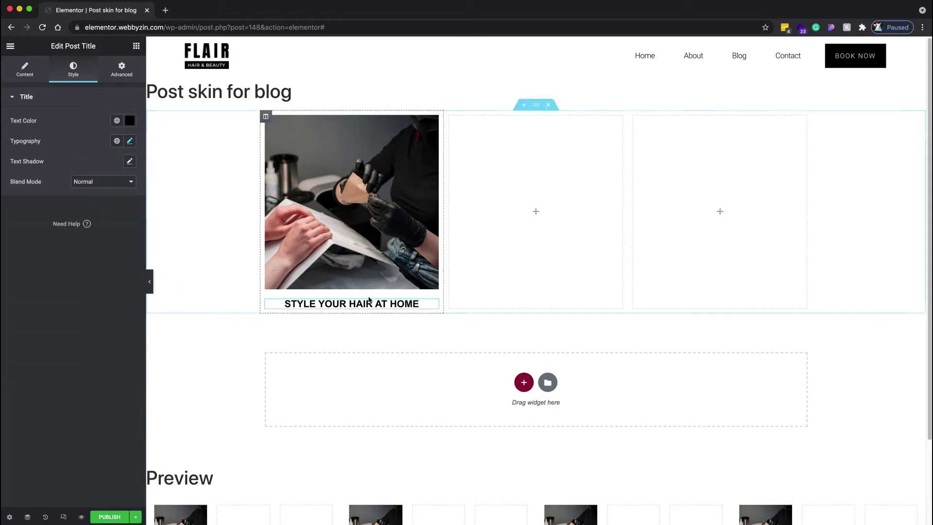
# Add a Post Excerpt widget below the post title and center its text.
pyautogui.click(136, 47)
pyautogui.moveTo(39, 185)
pyautogui.mouseDown()
pyautogui.moveTo(278, 235)
pyautogui.moveTo(38, 187)
pyautogui.mouseUp()
pyautogui.moveTo(104, 145); pyautogui.dragTo(348, 312)
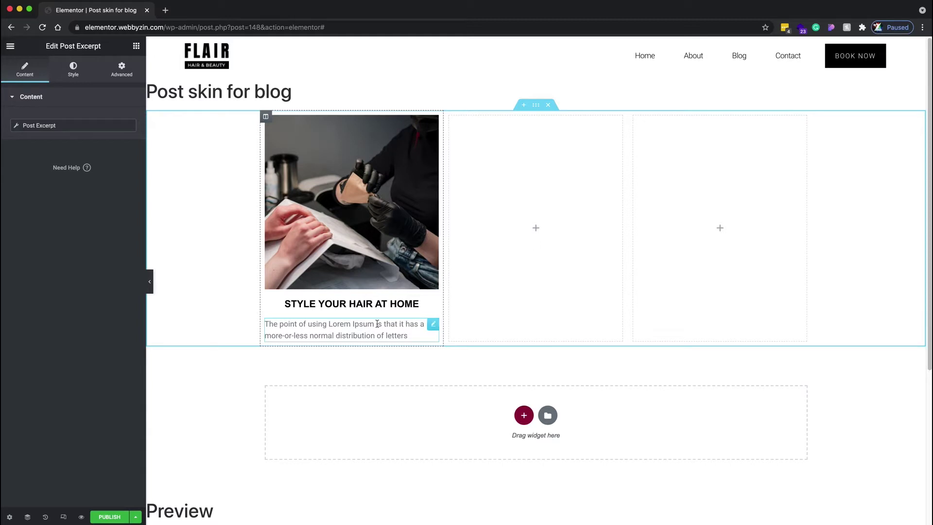
pyautogui.click(73, 69)
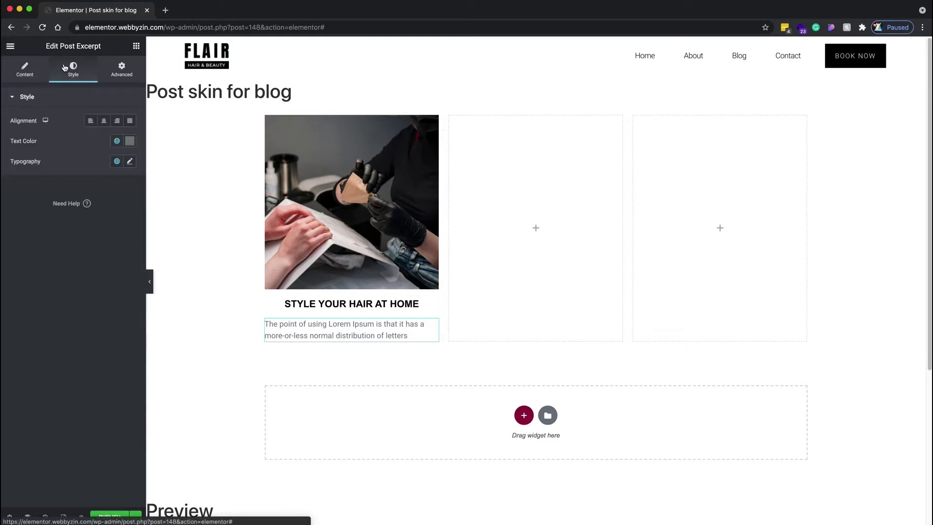
pyautogui.click(104, 124)
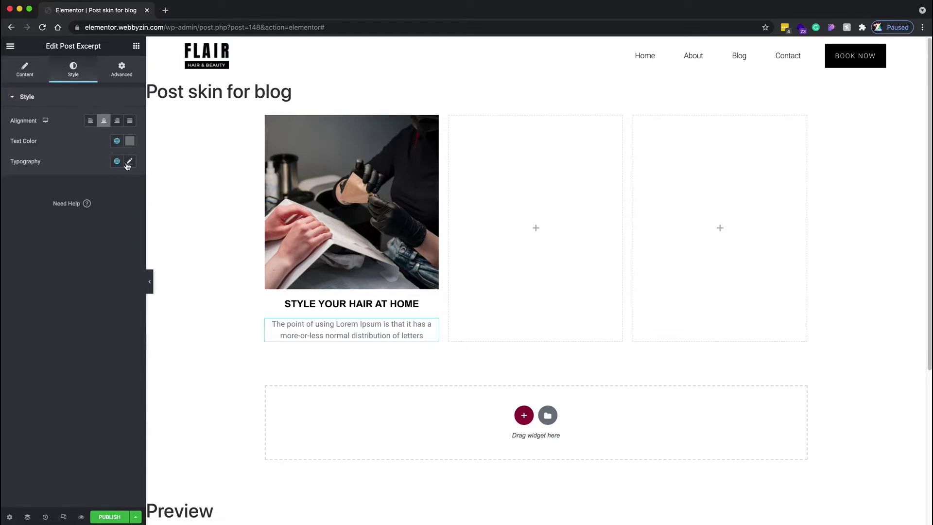
# Unlink the post excerpt's padding values and set the left and right padding to 10 px each.
pyautogui.click(121, 69)
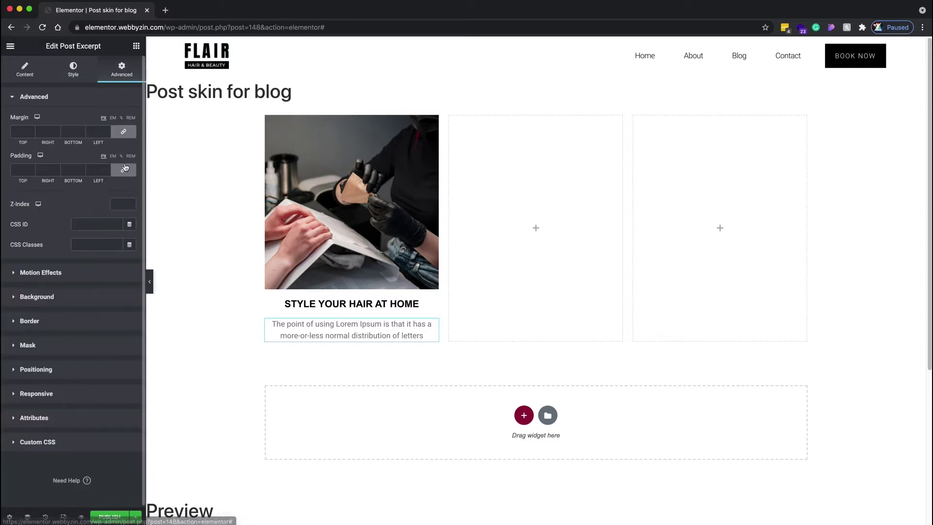
pyautogui.click(125, 168)
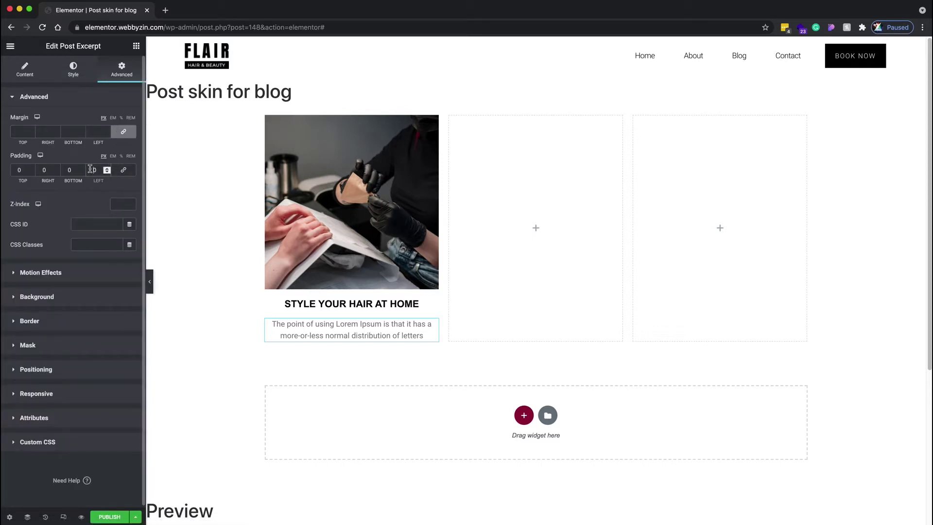
pyautogui.click(91, 169)
pyautogui.write('100')
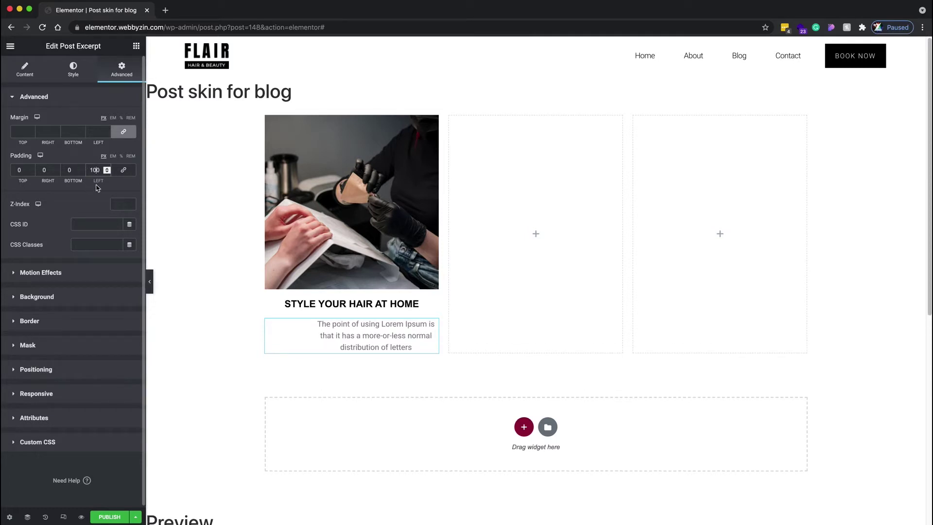
pyautogui.press('BackSpace')
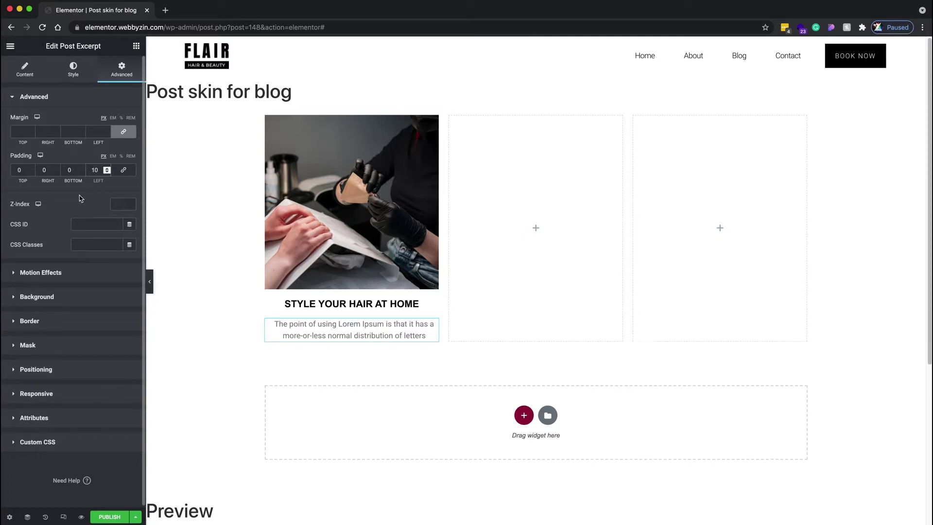
pyautogui.click(42, 170)
pyautogui.write('10')
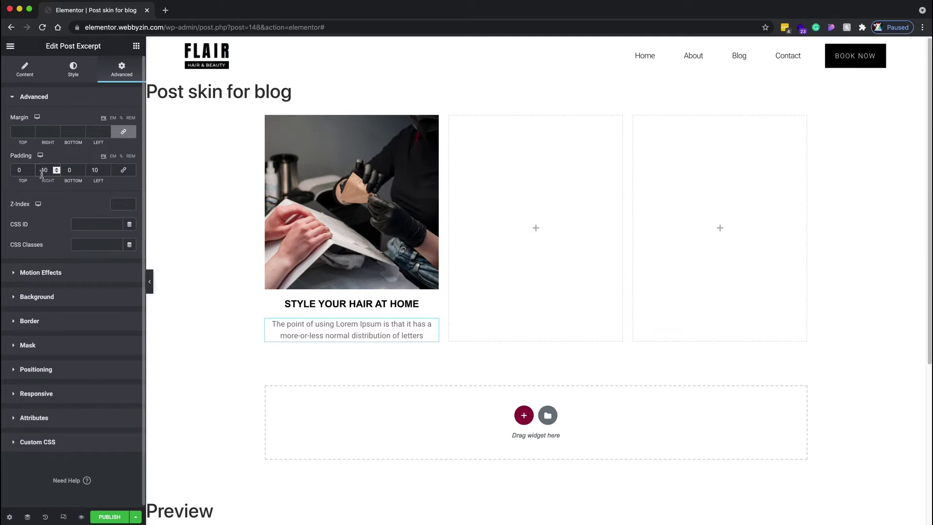
# Darken the post excerpt's text color to #545454.
pyautogui.click(64, 77)
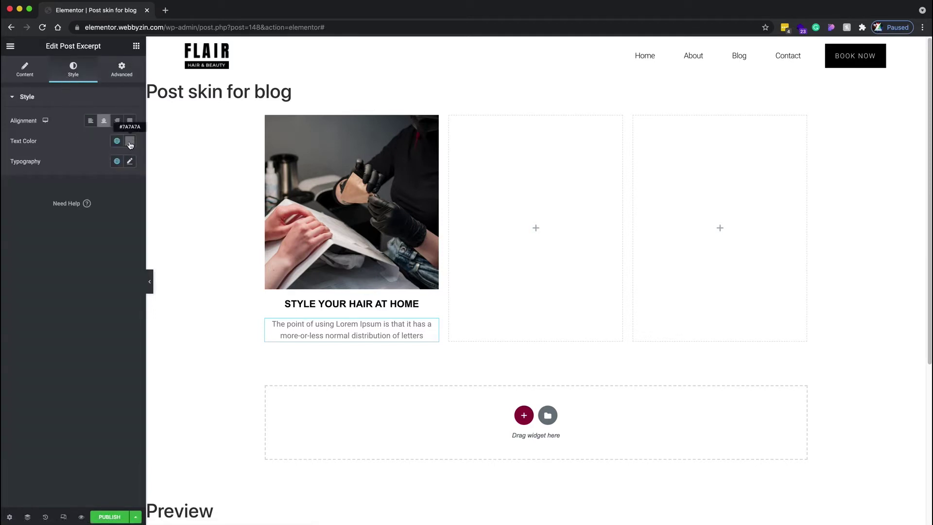
pyautogui.click(130, 140)
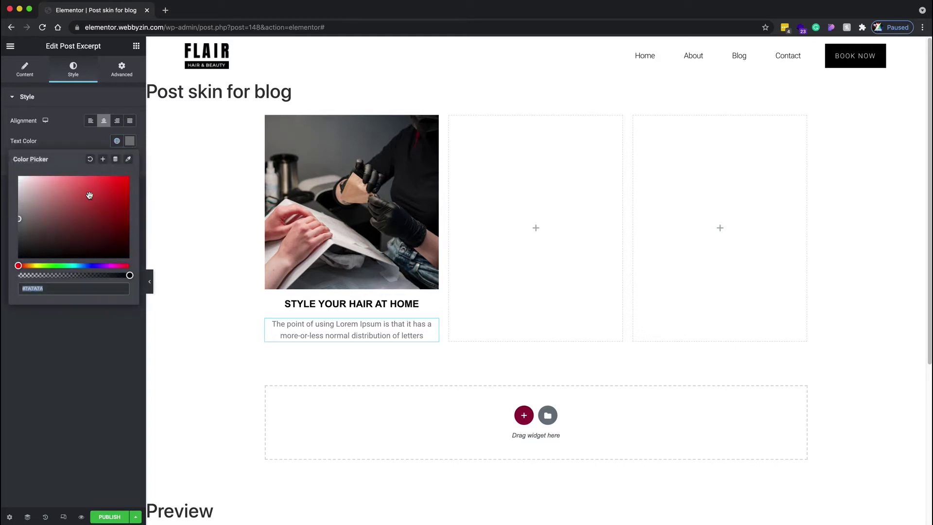
pyautogui.moveTo(18, 220); pyautogui.dragTo(16, 234)
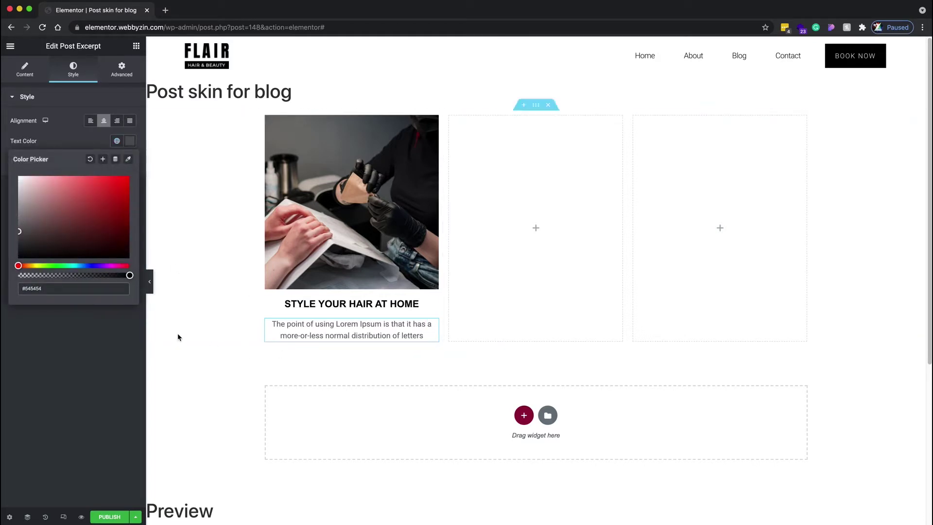
# Add a Button widget below the post excerpt and label it "Read More".
pyautogui.click(137, 47)
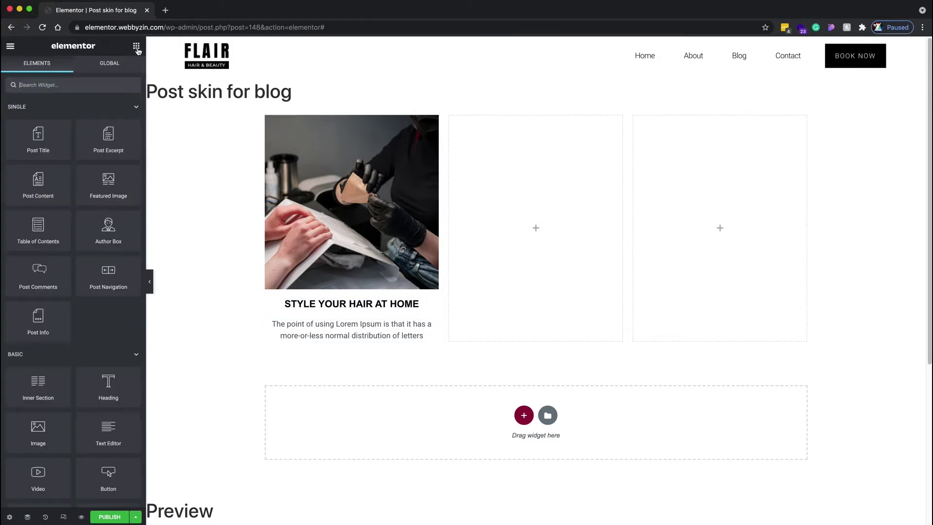
pyautogui.click(108, 86)
pyautogui.write('butt')
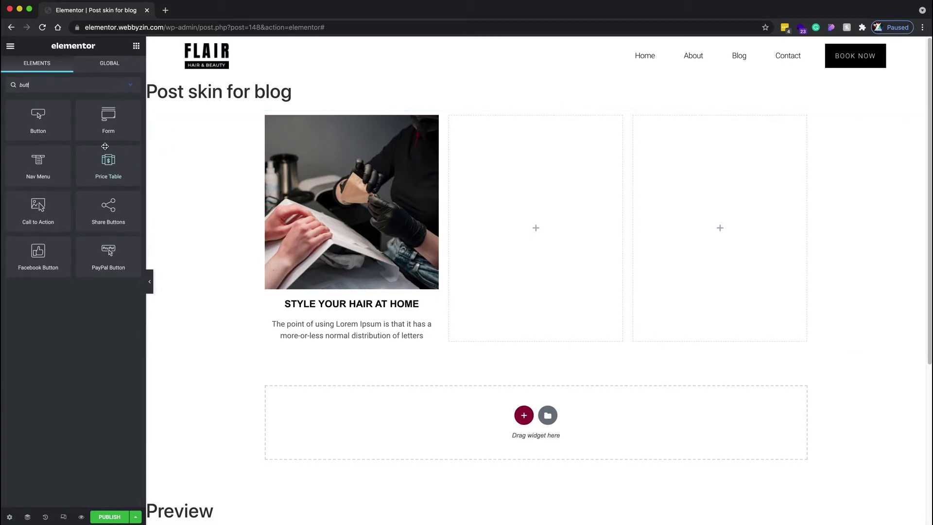
pyautogui.moveTo(38, 117); pyautogui.dragTo(343, 336)
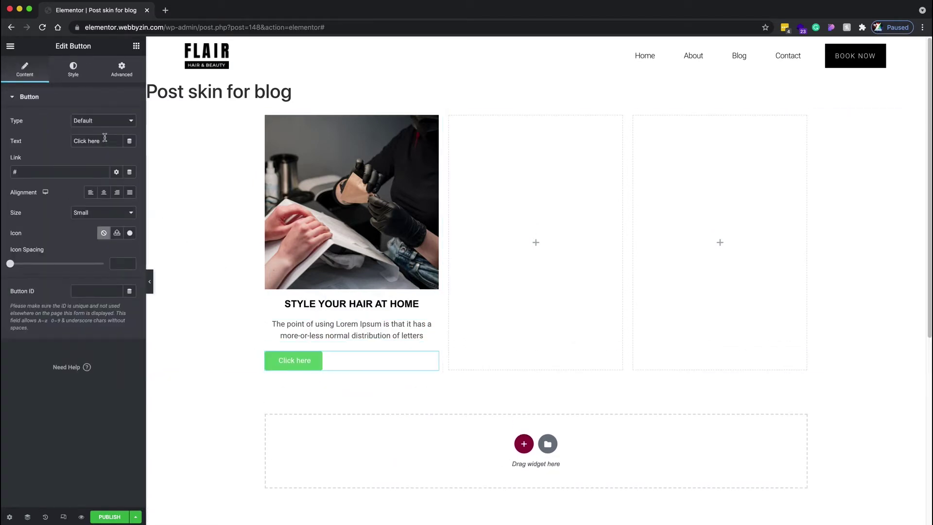
pyautogui.moveTo(106, 140); pyautogui.dragTo(57, 139)
pyautogui.write('R')
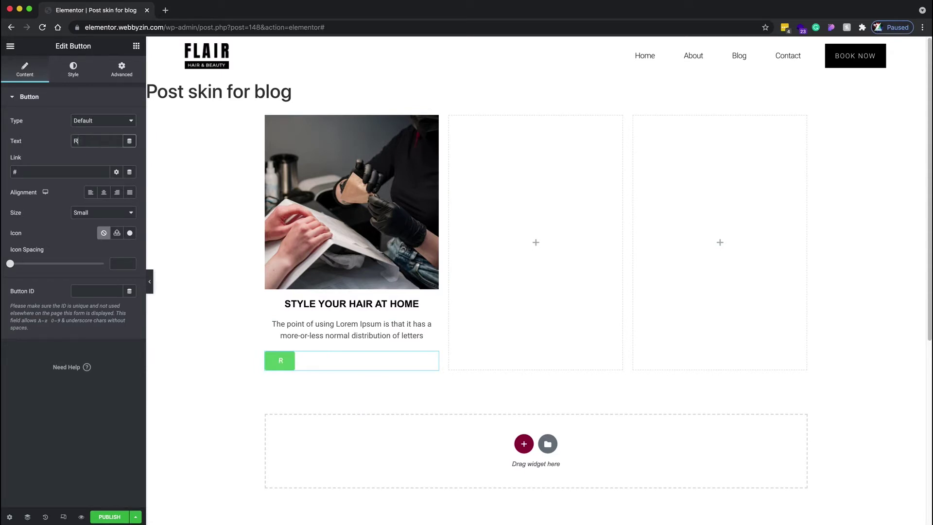
pyautogui.write('ead More')
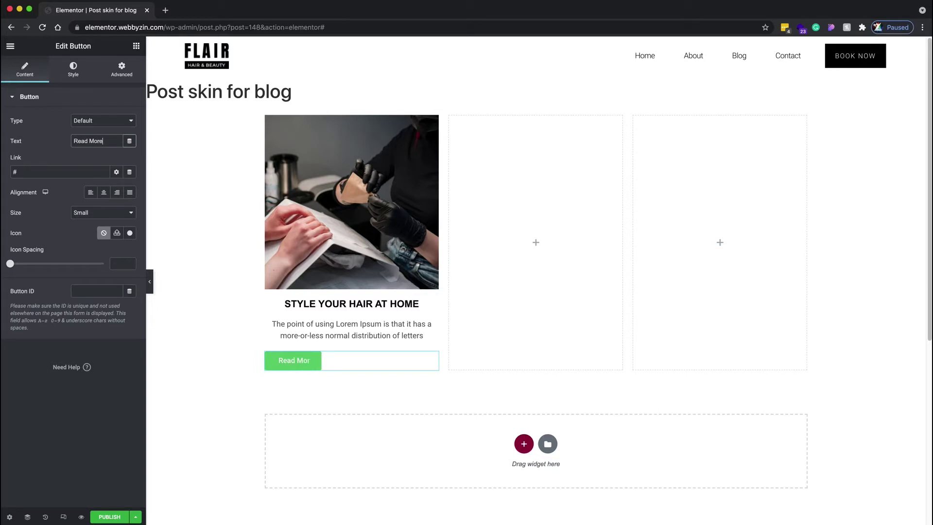
# Center the Read More button and link it to the dynamic Post URL.
pyautogui.click(103, 193)
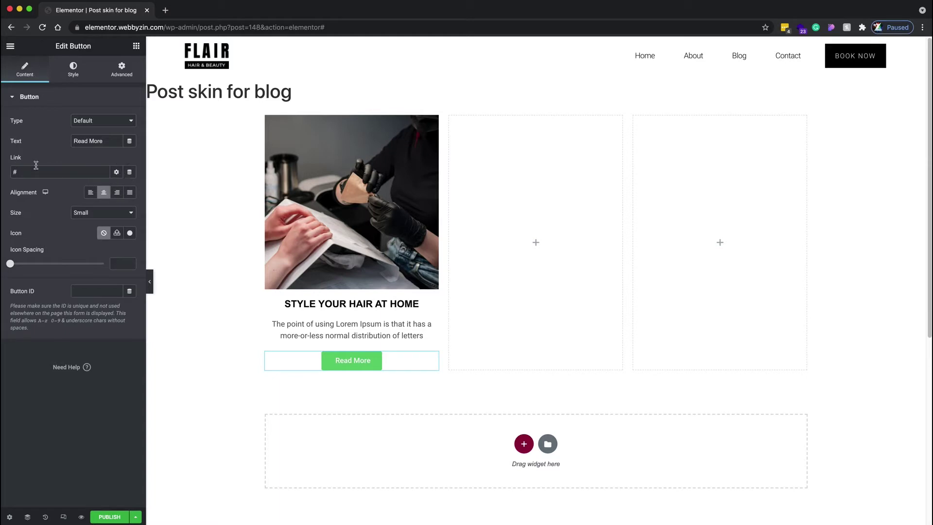
pyautogui.click(129, 173)
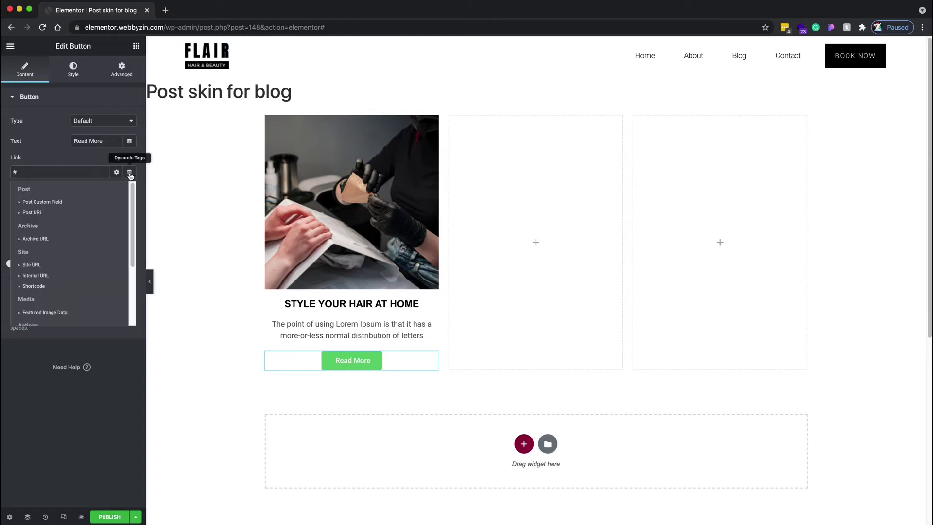
pyautogui.click(32, 213)
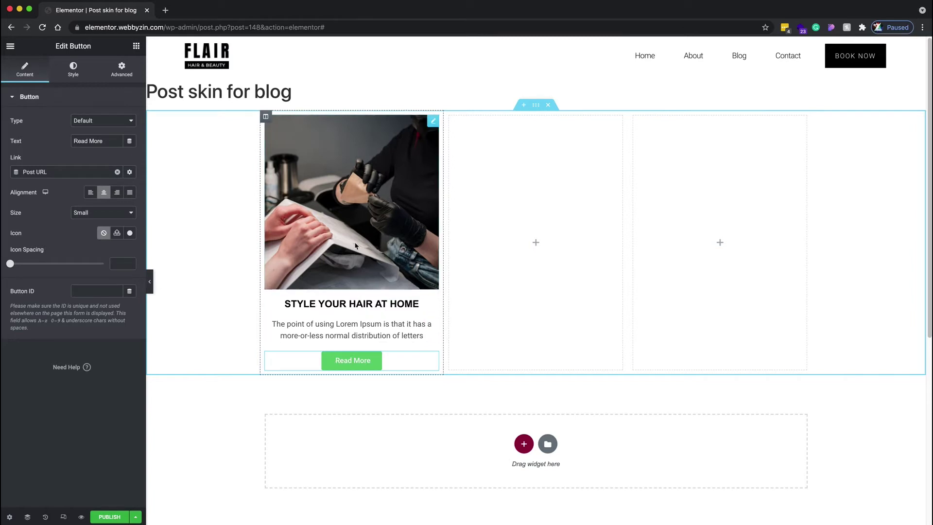
# Set the Read More button's background color to #000000 and its border radius to 0 on all corners.
pyautogui.click(74, 74)
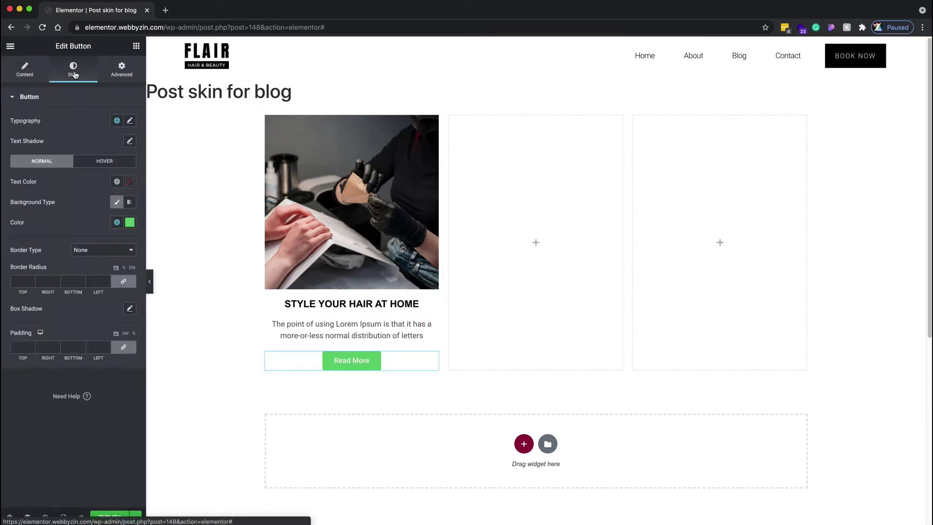
pyautogui.click(129, 222)
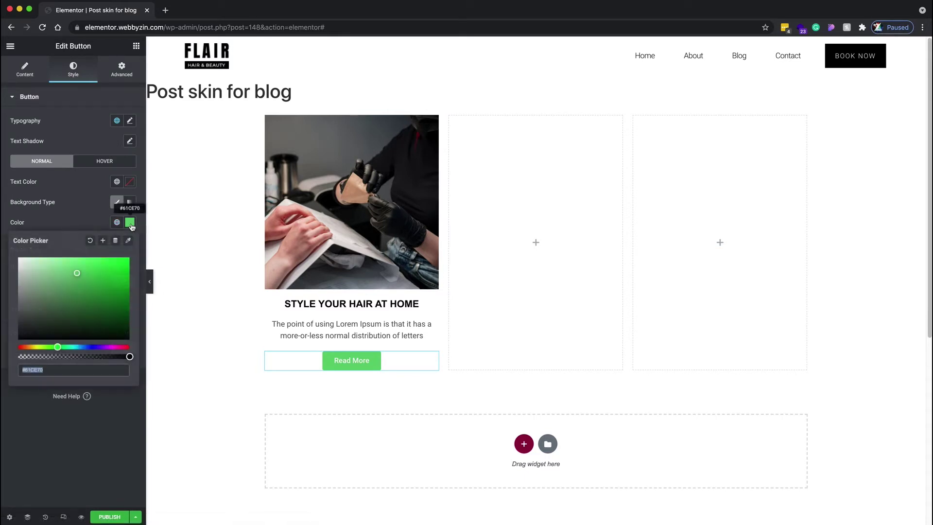
pyautogui.write('#000000')
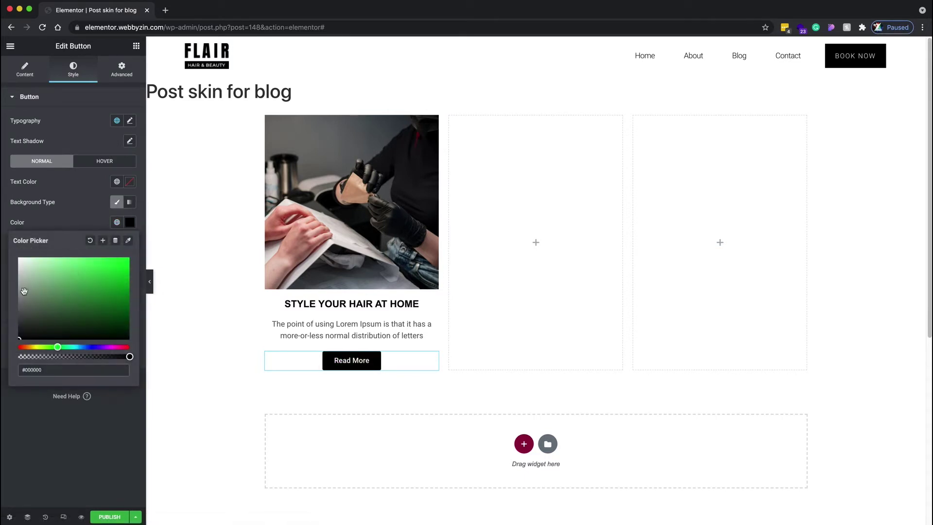
pyautogui.click(78, 225)
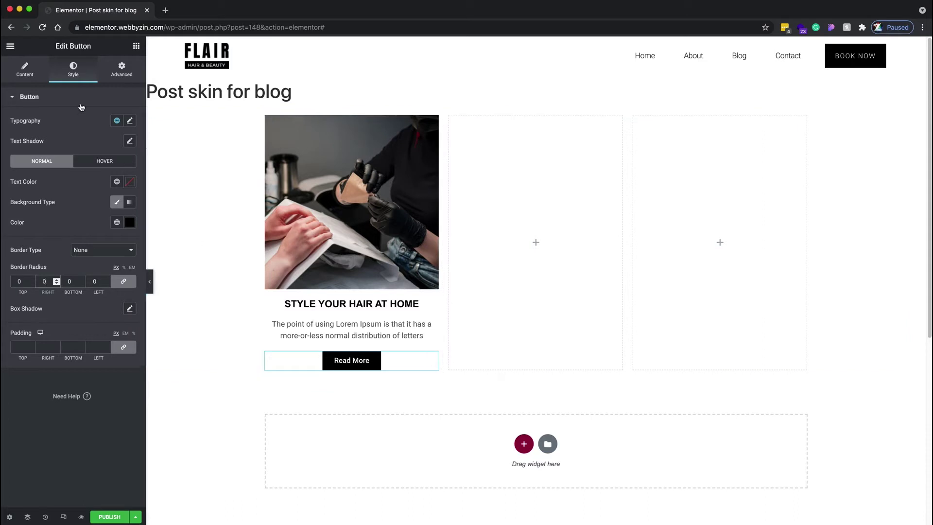
# Unlink the Read More button widget's padding and set its bottom padding to 30 px, with the other sides at 0.
pyautogui.click(120, 71)
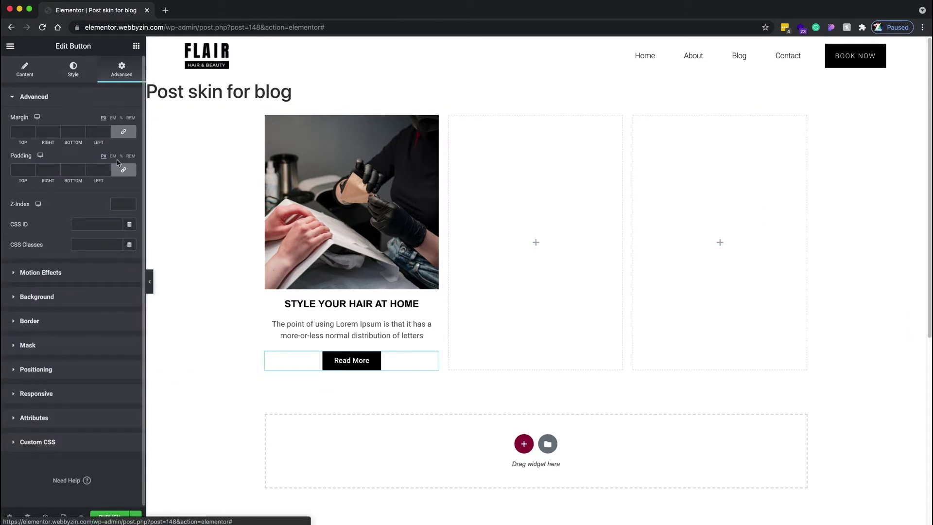
pyautogui.click(127, 171)
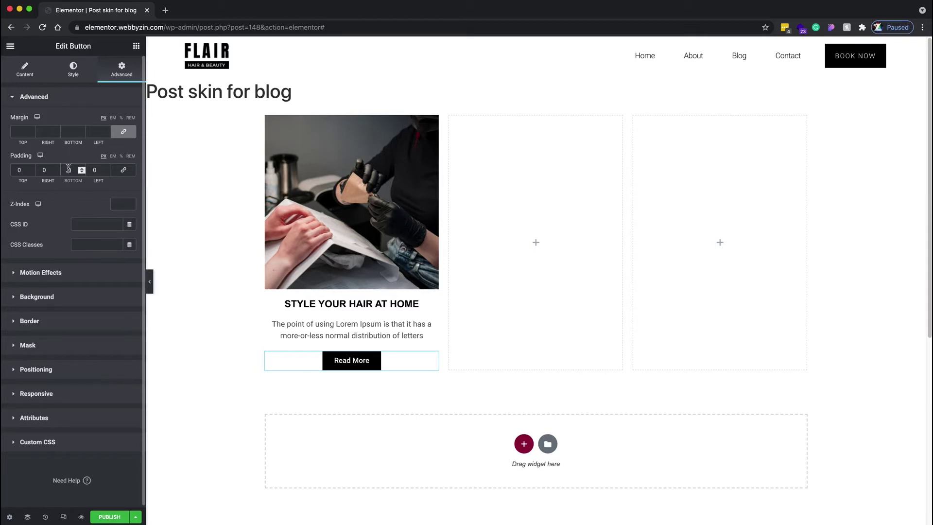
pyautogui.click(68, 170)
pyautogui.write('300')
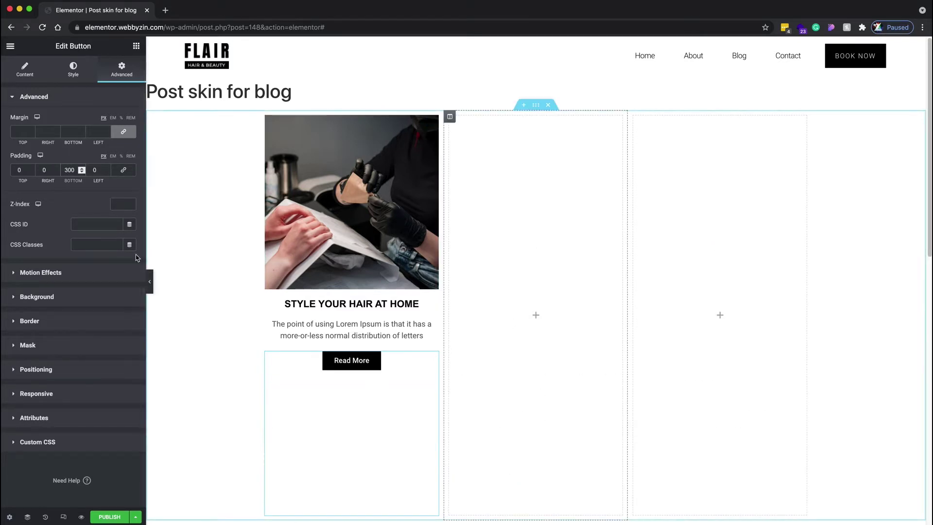
pyautogui.press('BackSpace')
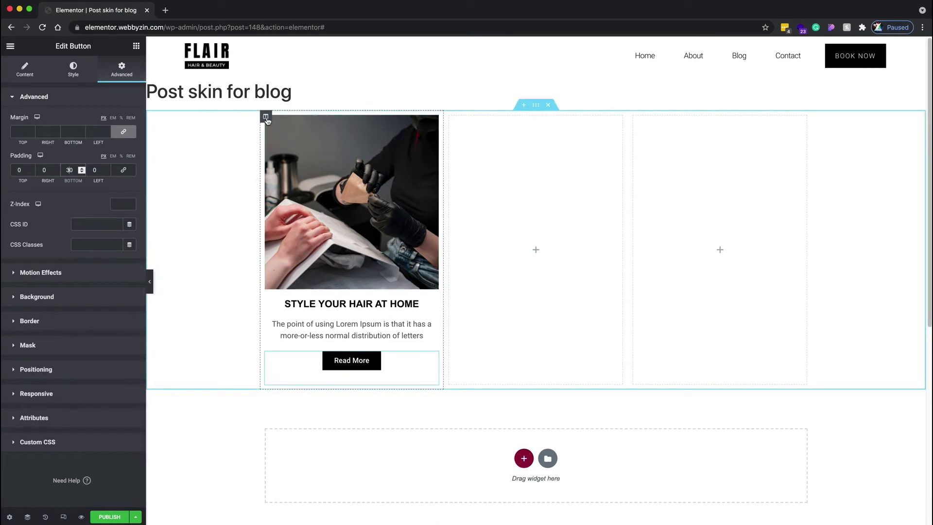
# Give the column containing the post content a classic background color of #FFFBE7 and set its padding to 0 on all sides.
pyautogui.click(265, 116)
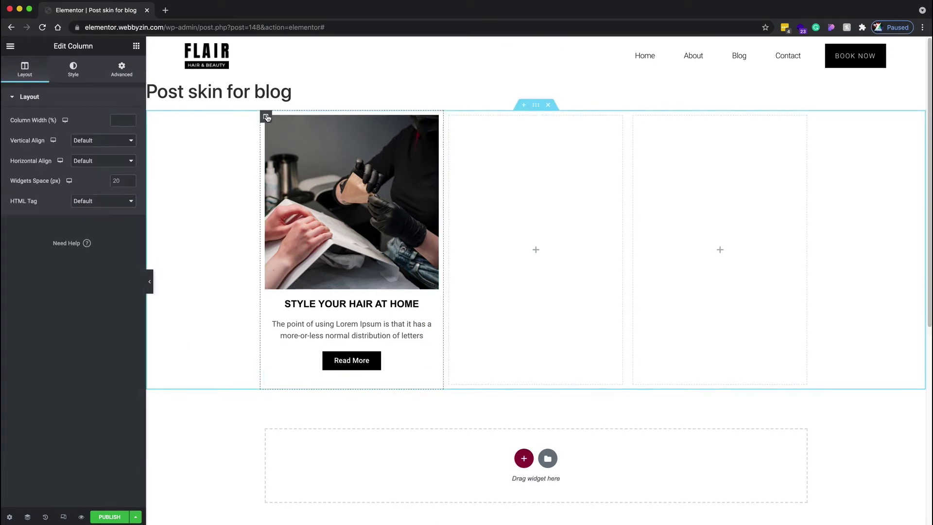
pyautogui.click(76, 68)
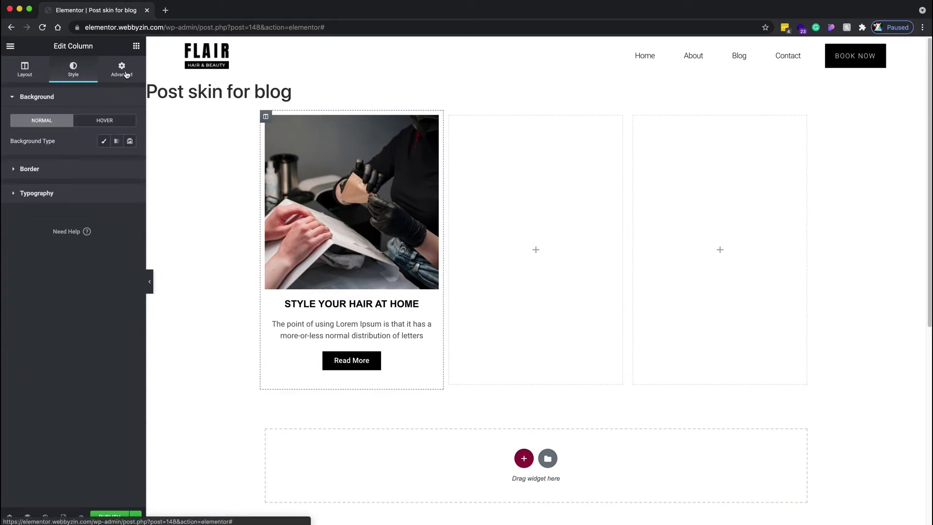
pyautogui.click(104, 141)
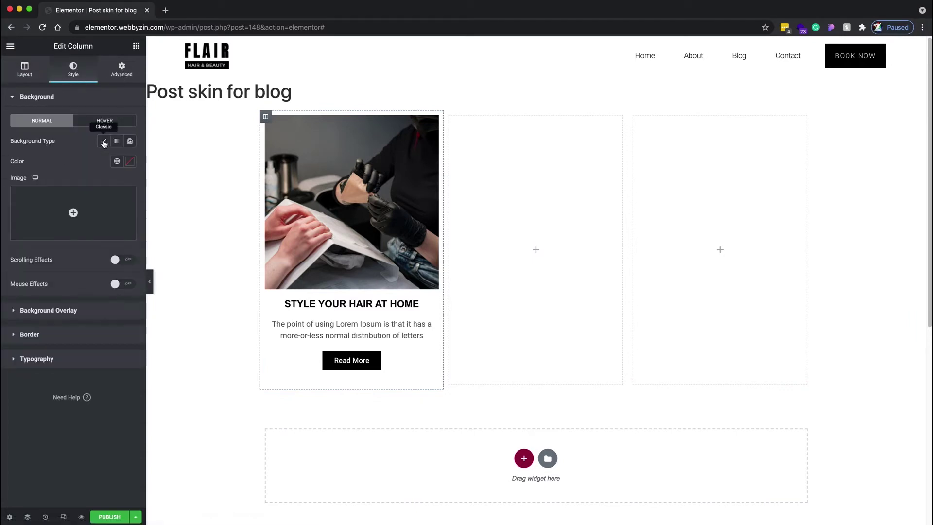
pyautogui.click(129, 162)
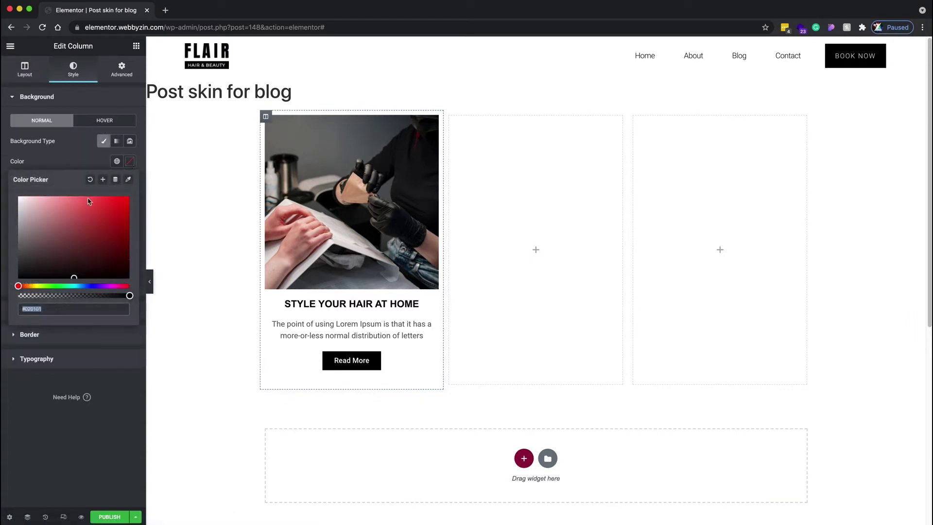
pyautogui.click(33, 285)
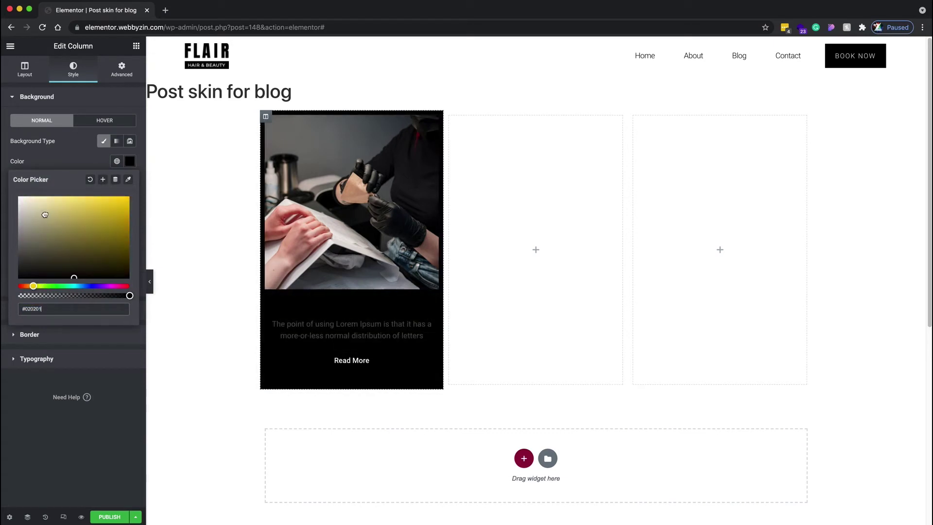
pyautogui.moveTo(45, 214); pyautogui.dragTo(29, 198)
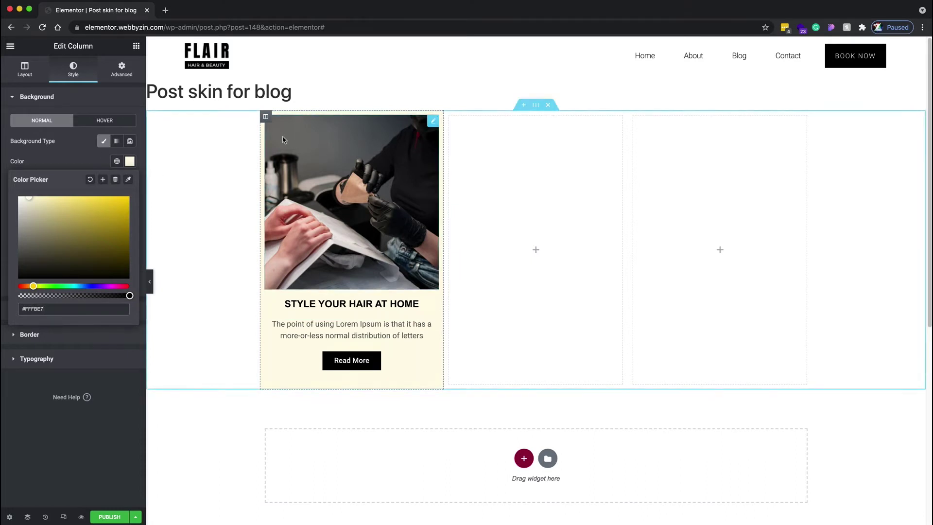
pyautogui.click(266, 117)
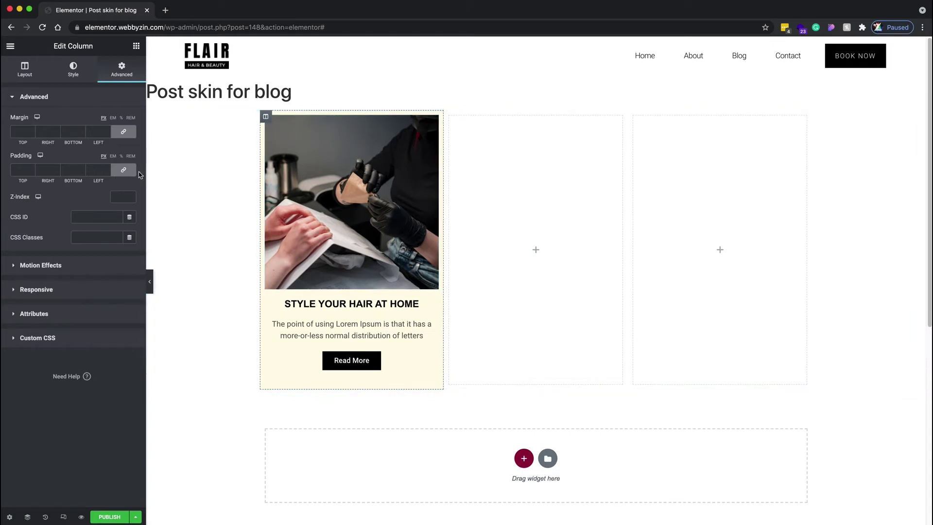
pyautogui.click(124, 169)
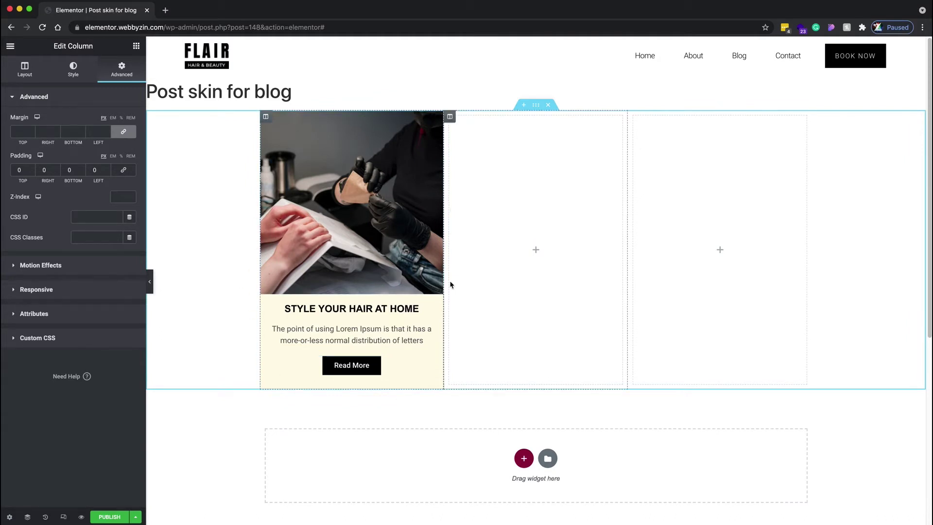
# Add a Post Info widget above the featured image and remove its Comments, Time and Date items.
pyautogui.click(137, 46)
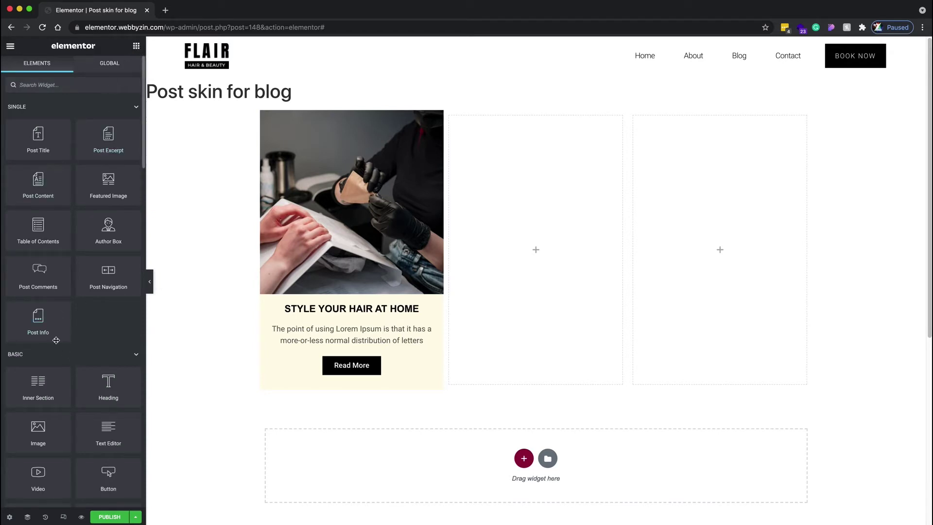
pyautogui.moveTo(56, 340); pyautogui.dragTo(331, 134)
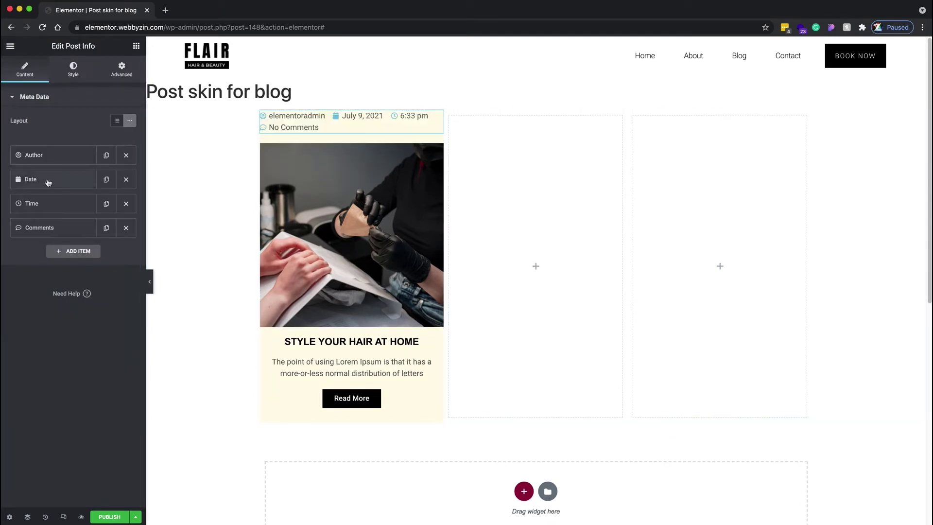
pyautogui.click(126, 228)
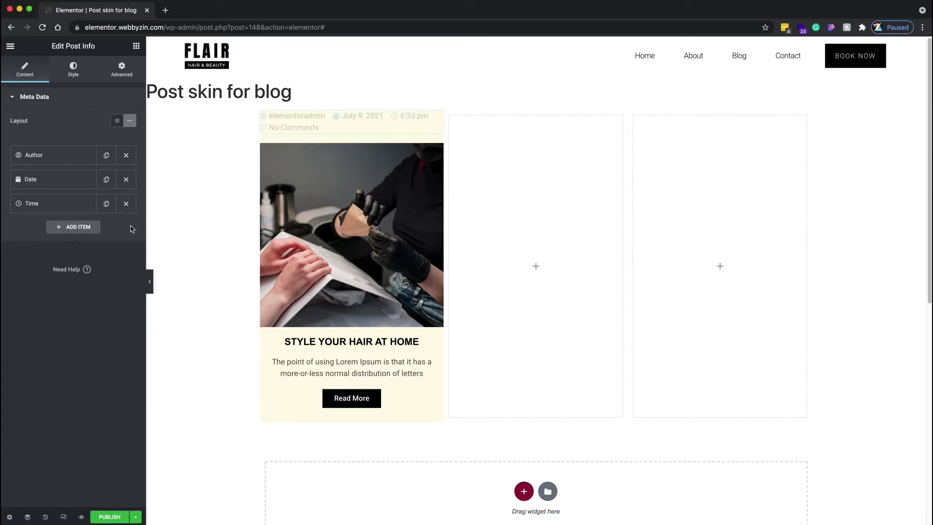
pyautogui.click(126, 204)
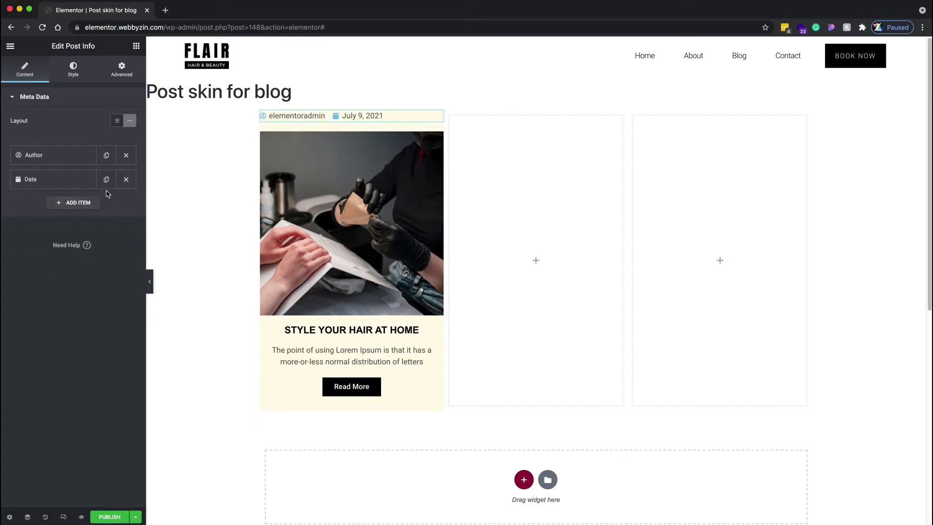
pyautogui.click(126, 180)
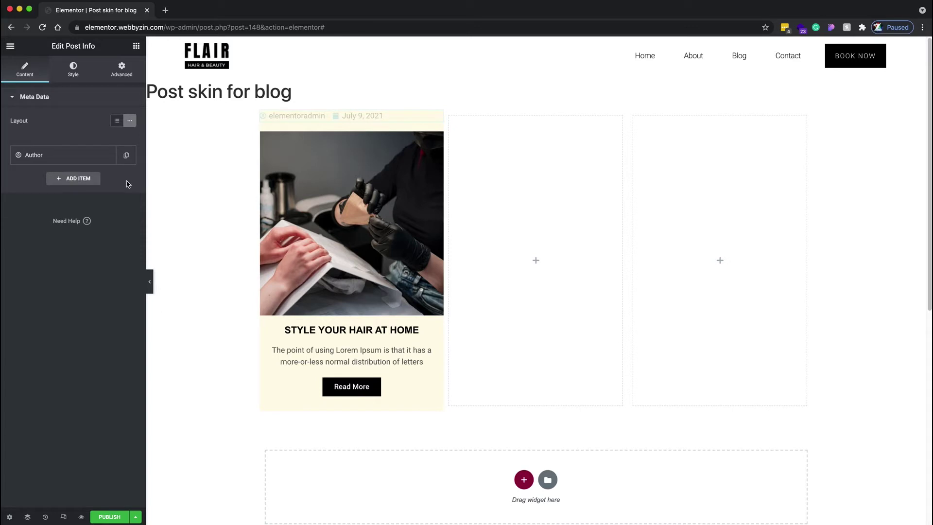
# Add another metadata item, and change the Author item to unlinked Terms with the Categories taxonomy.
pyautogui.click(81, 180)
pyautogui.click(78, 161)
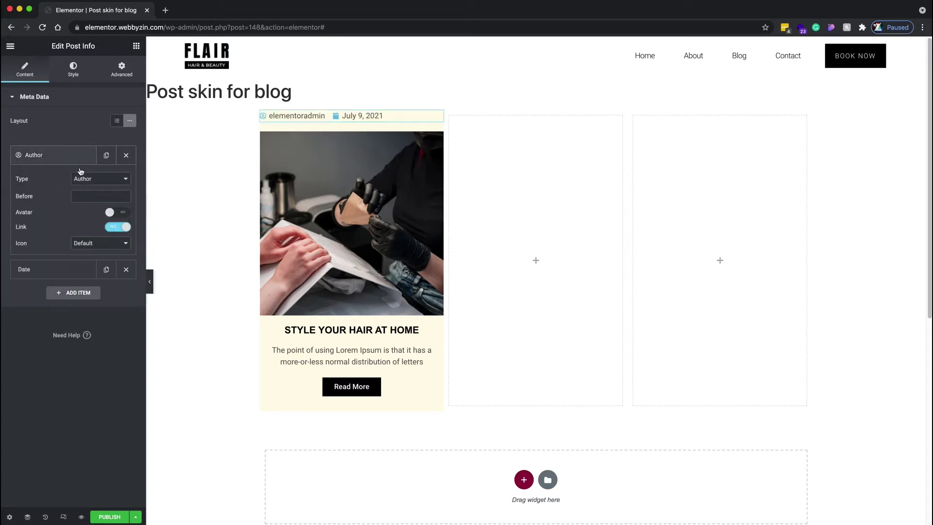
pyautogui.click(100, 183)
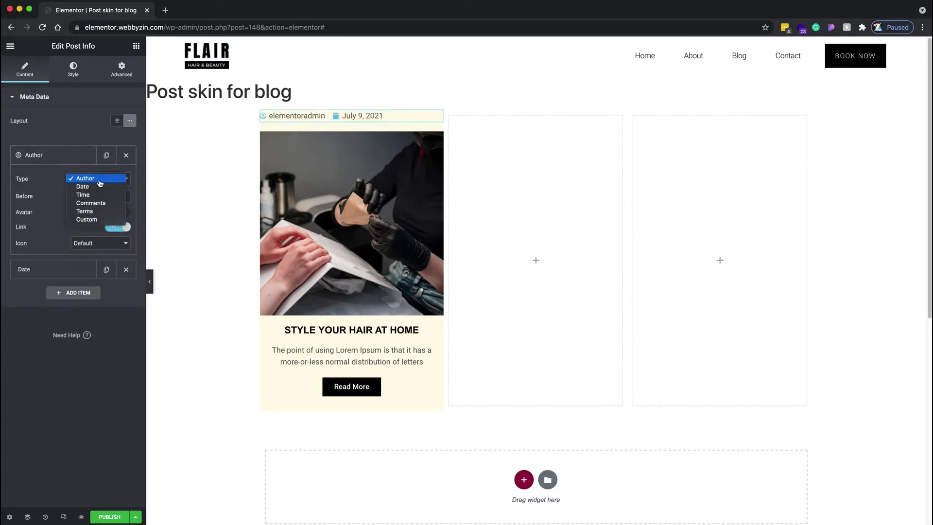
pyautogui.click(85, 211)
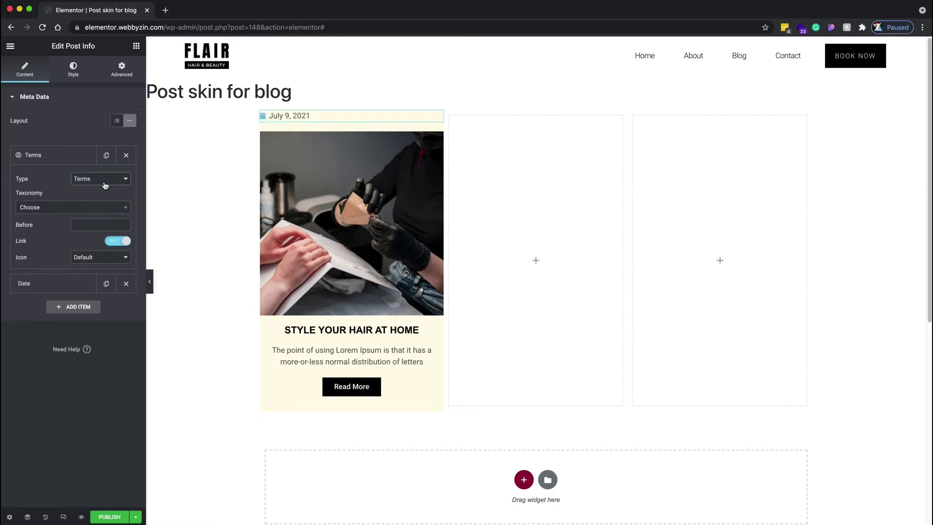
pyautogui.click(88, 207)
pyautogui.click(49, 236)
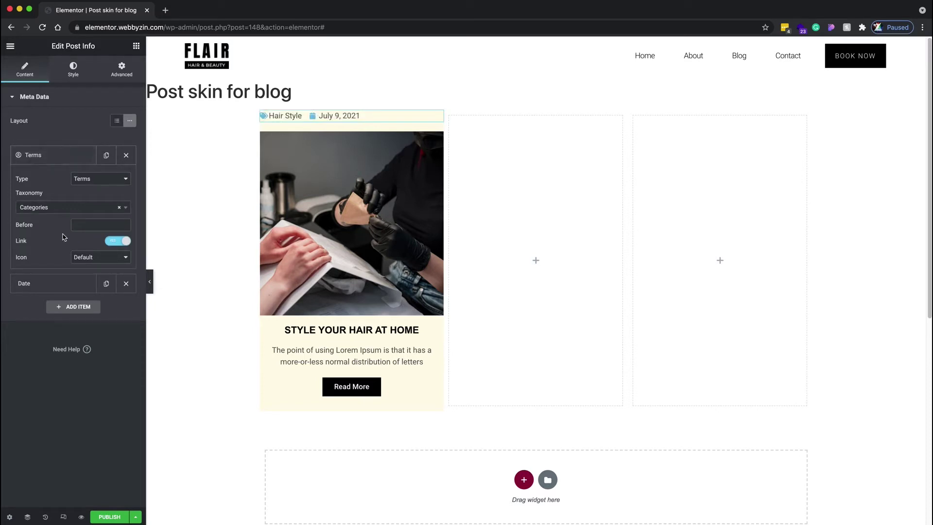
pyautogui.click(112, 241)
pyautogui.click(84, 155)
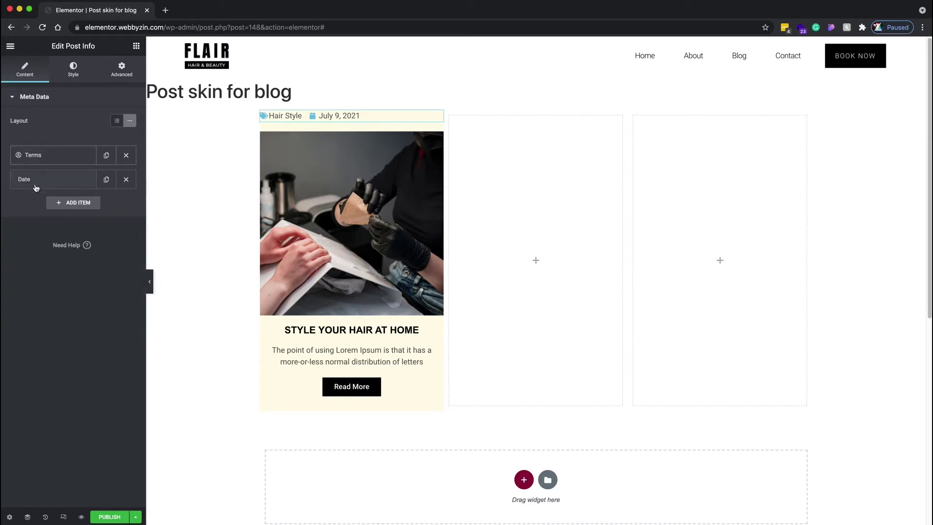
# Delete the extra Date item from the Post Info widget and set the Terms item's icon to None.
pyautogui.click(126, 181)
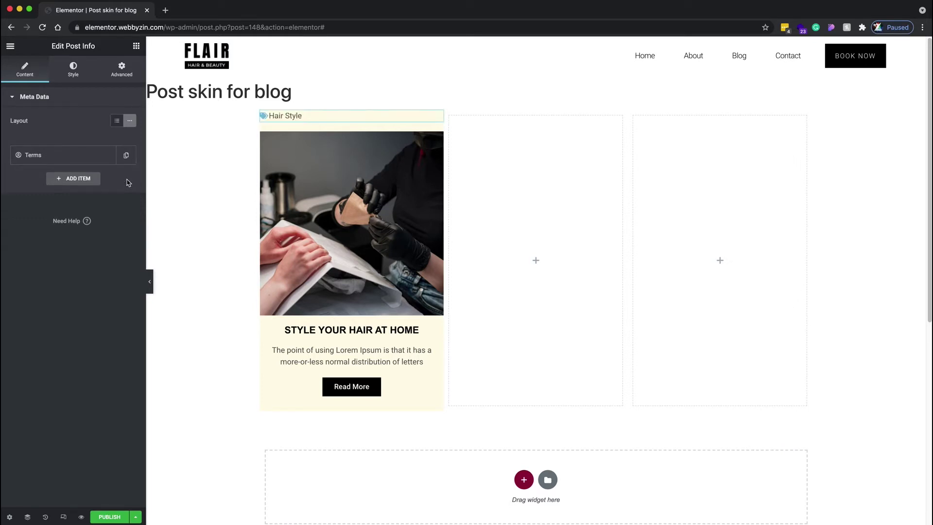
pyautogui.click(85, 159)
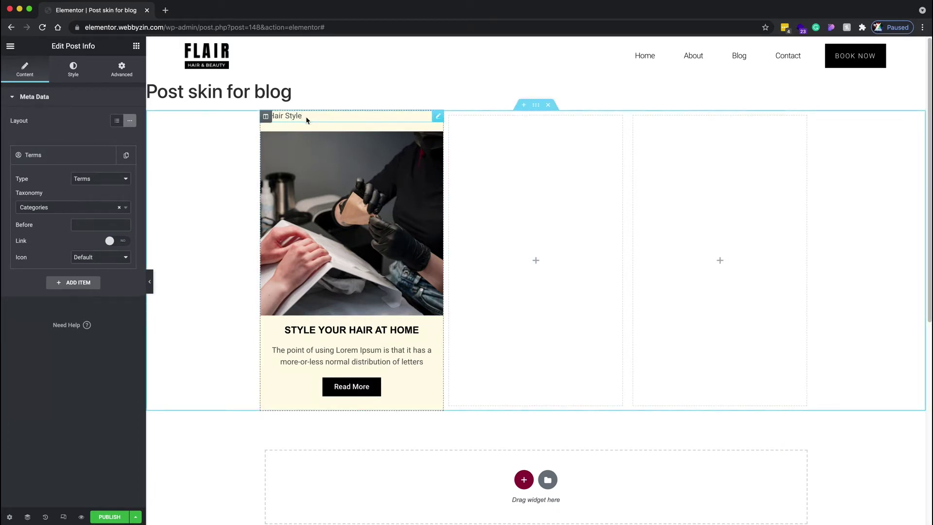
pyautogui.click(117, 258)
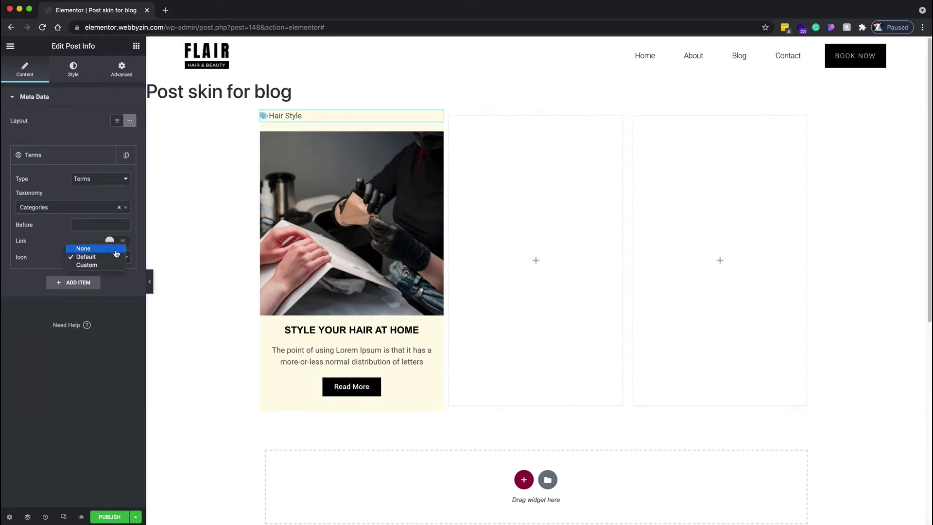
pyautogui.click(116, 250)
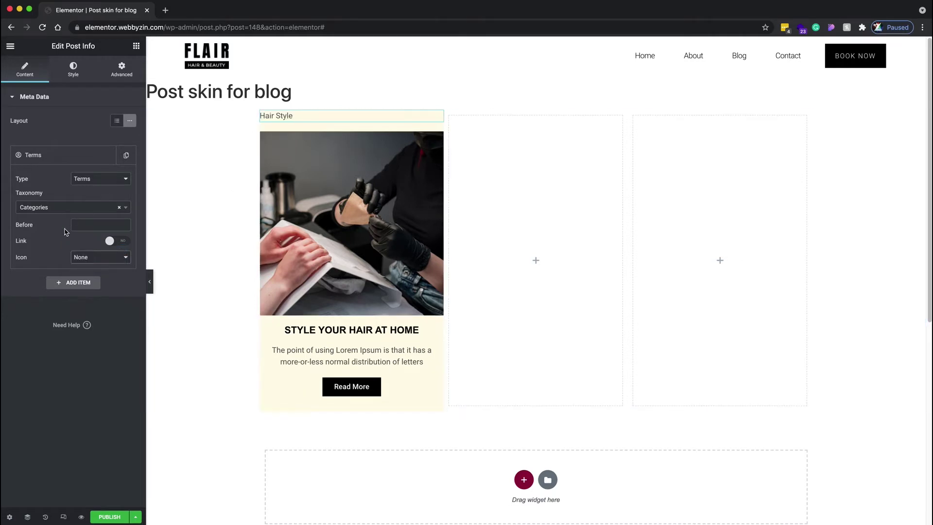
# Set the Post Info widget's width to Inline (auto) and its position to Absolute so it overlays the featured image.
pyautogui.click(75, 70)
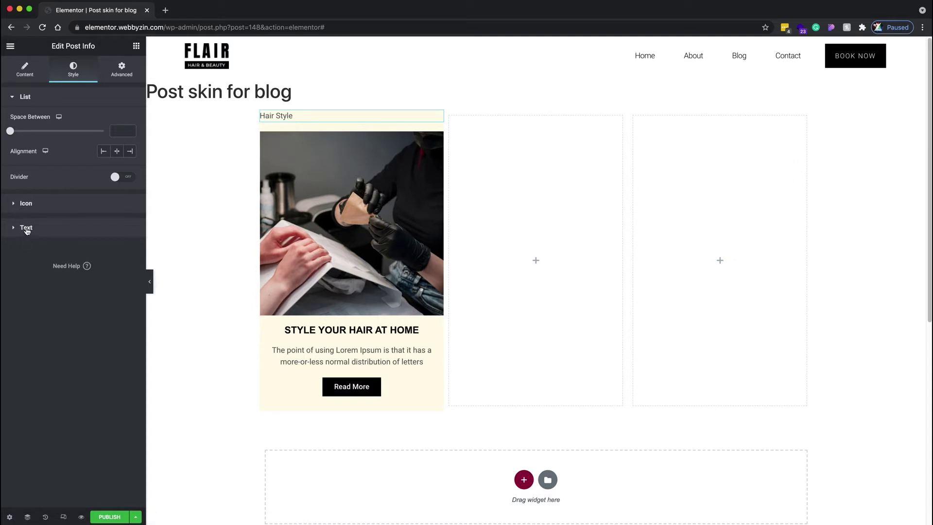
pyautogui.click(120, 73)
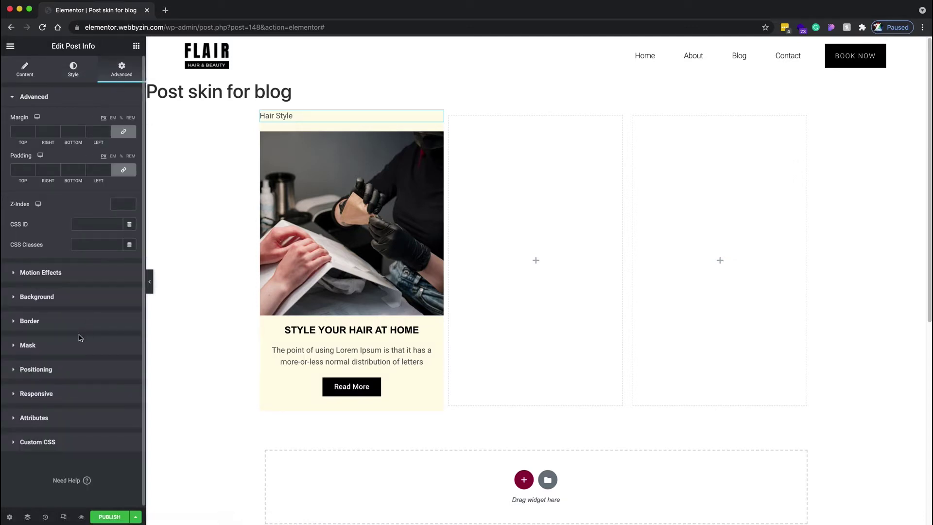
pyautogui.click(35, 369)
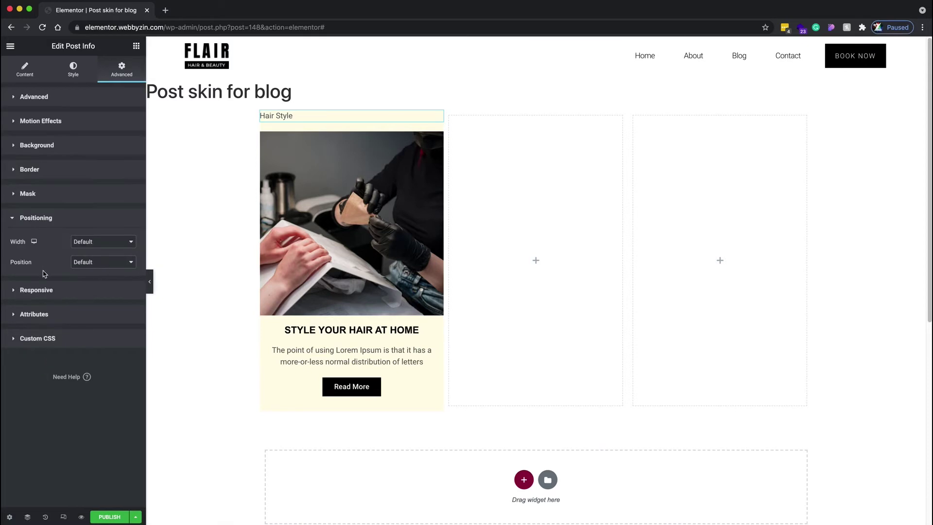
pyautogui.click(111, 242)
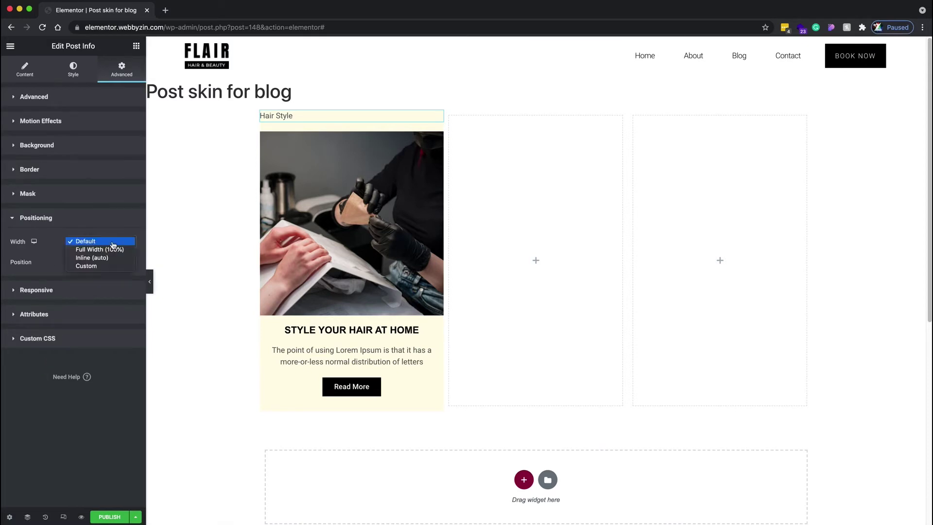
pyautogui.click(89, 258)
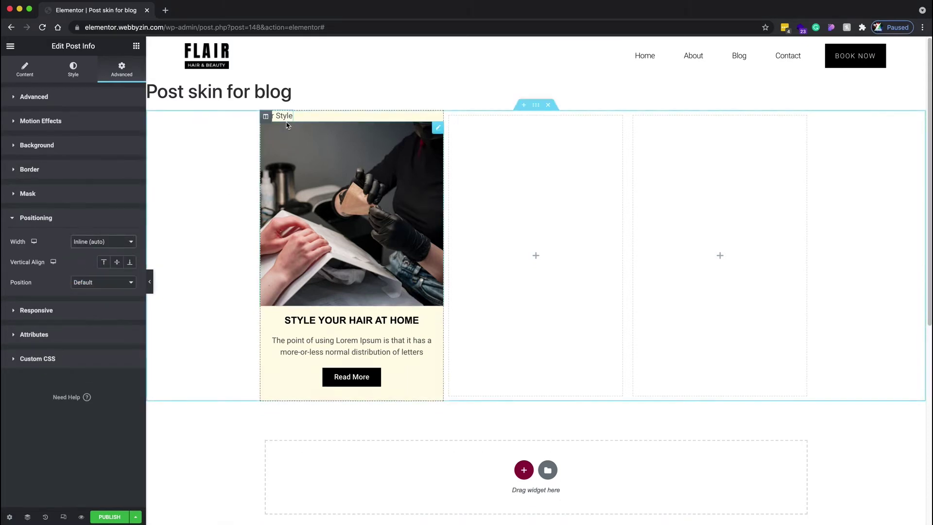
pyautogui.click(94, 286)
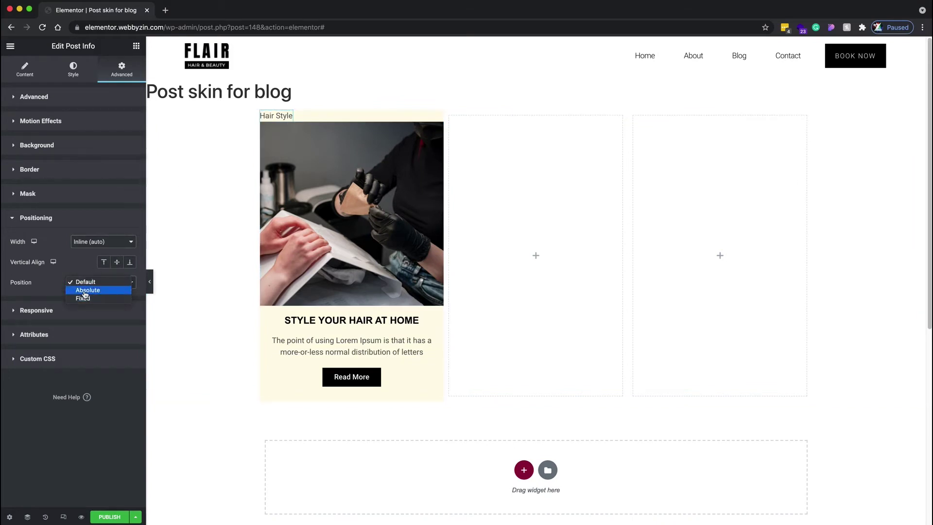
pyautogui.click(86, 291)
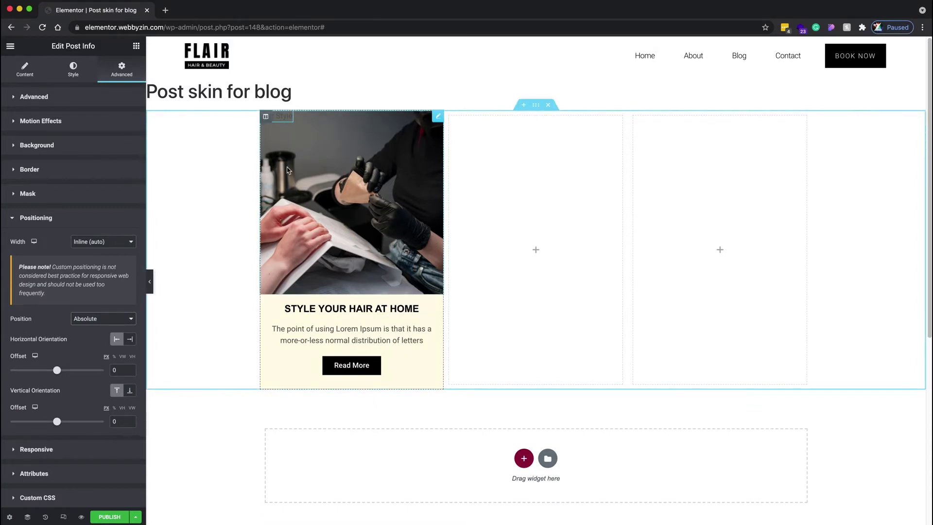
# Give the Post Info widget a classic solid black background.
pyautogui.click(73, 70)
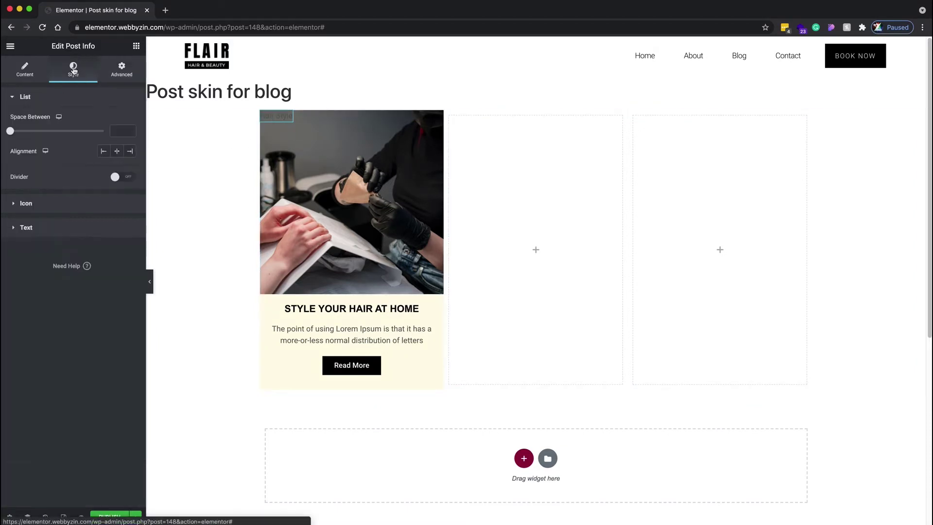
pyautogui.click(121, 73)
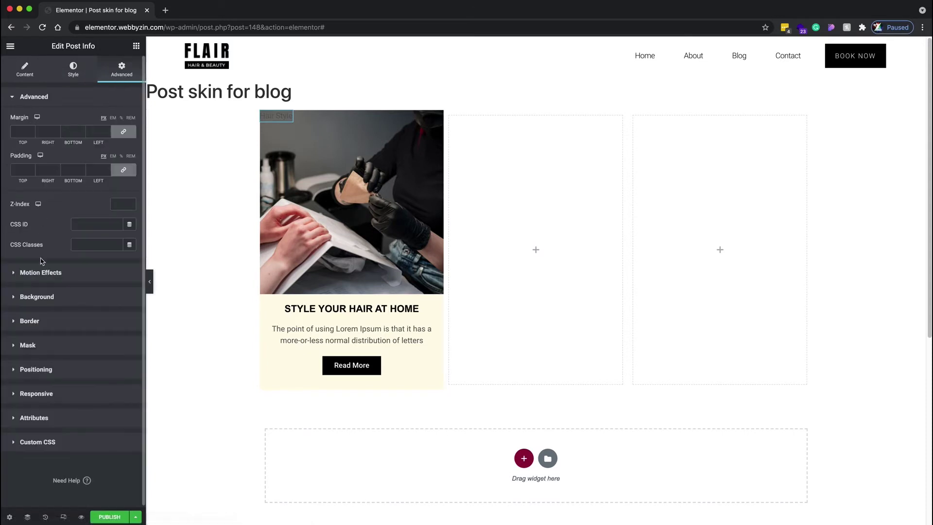
pyautogui.click(53, 302)
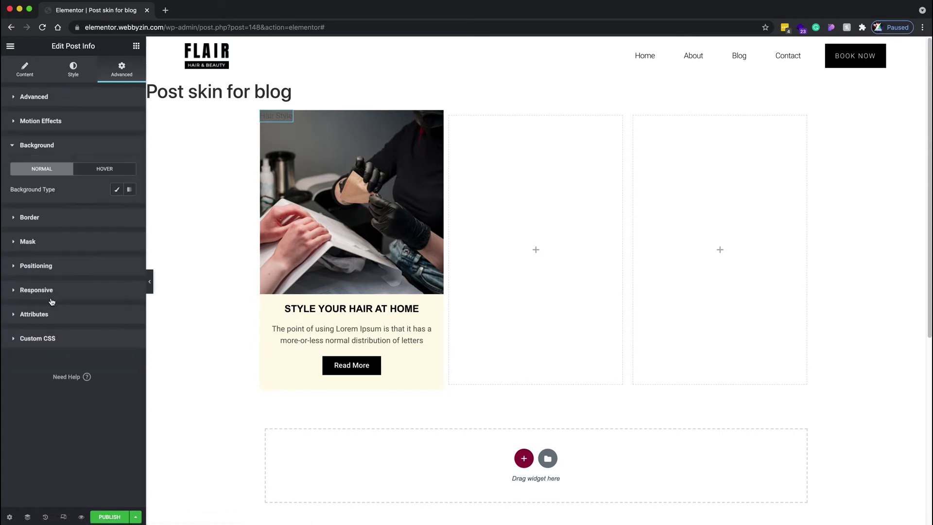
pyautogui.click(117, 189)
pyautogui.click(130, 210)
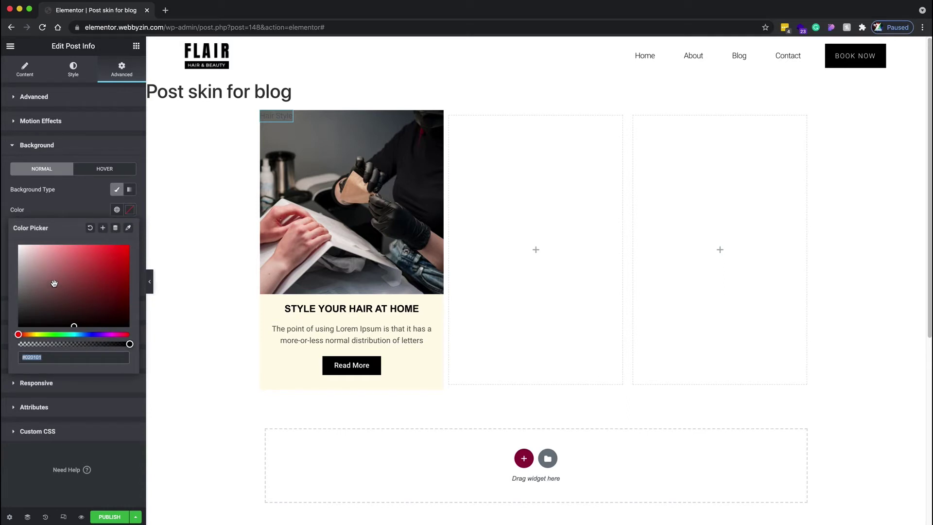
pyautogui.moveTo(56, 268); pyautogui.dragTo(3, 347)
# Set the Post Info widget's text color to white (#FFFFFF).
pyautogui.click(80, 70)
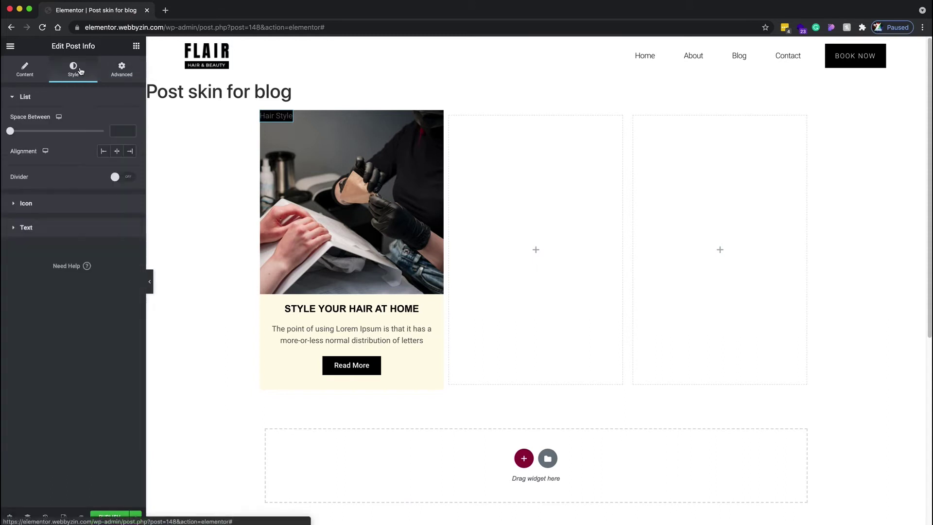
pyautogui.click(53, 225)
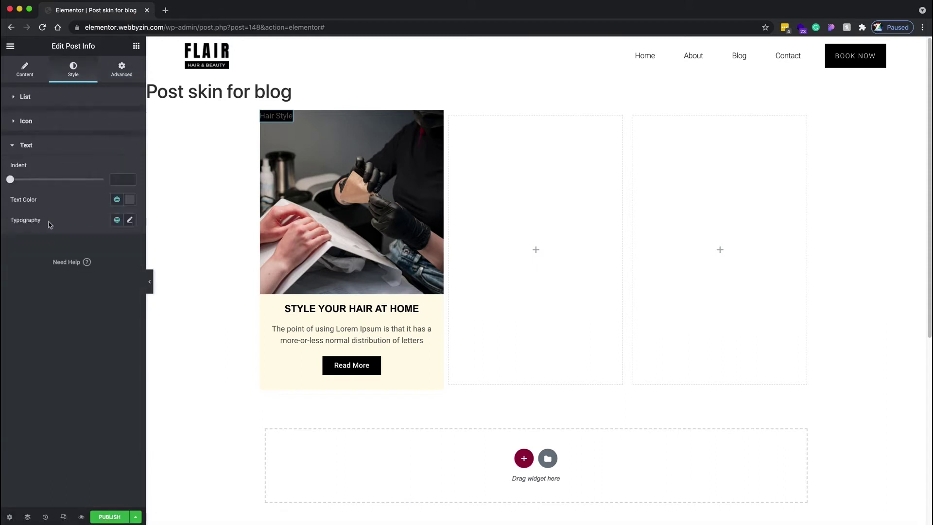
pyautogui.click(129, 199)
pyautogui.moveTo(41, 268); pyautogui.dragTo(8, 213)
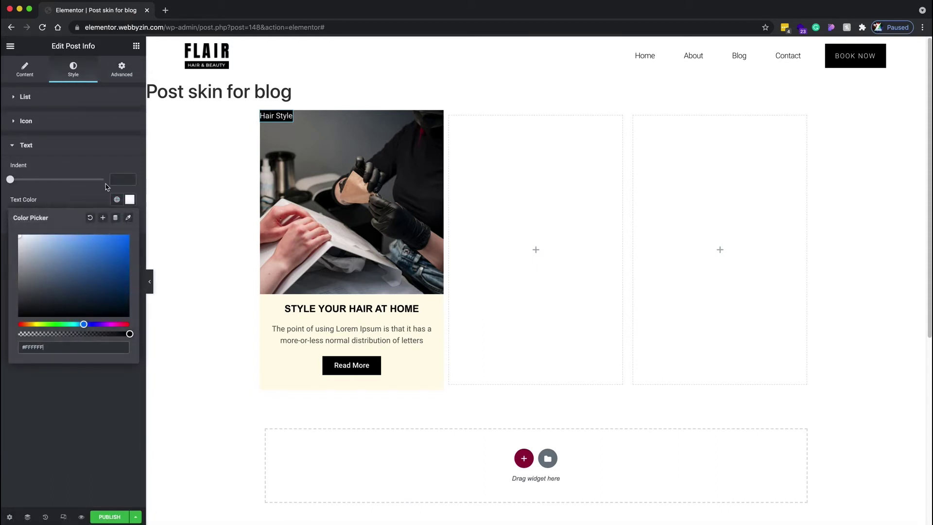
pyautogui.click(91, 176)
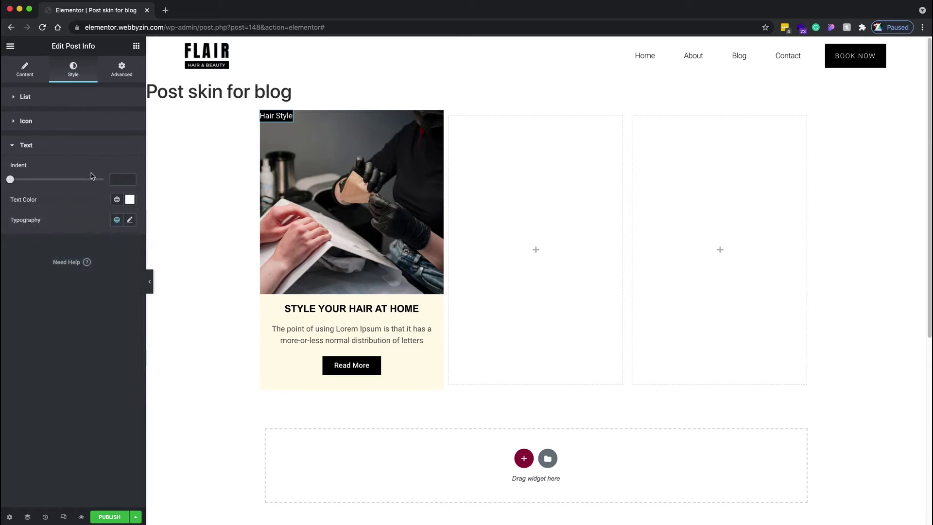
# Set the Post Info widget's padding to 10 px on all four sides.
pyautogui.click(121, 68)
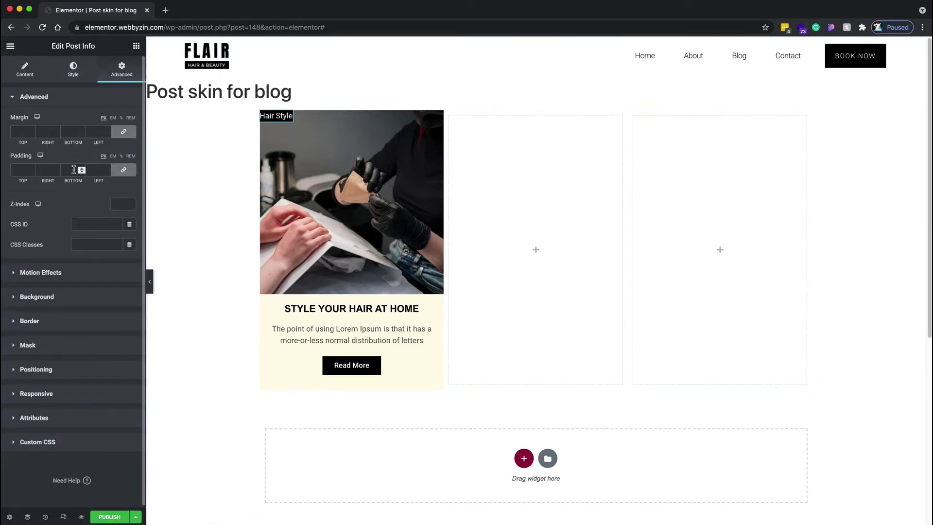
pyautogui.click(106, 168)
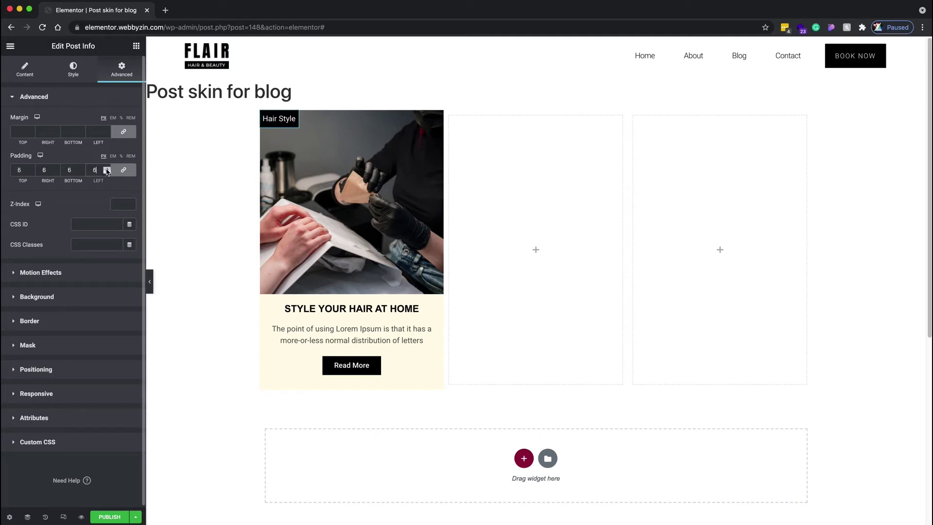
pyautogui.click(106, 168)
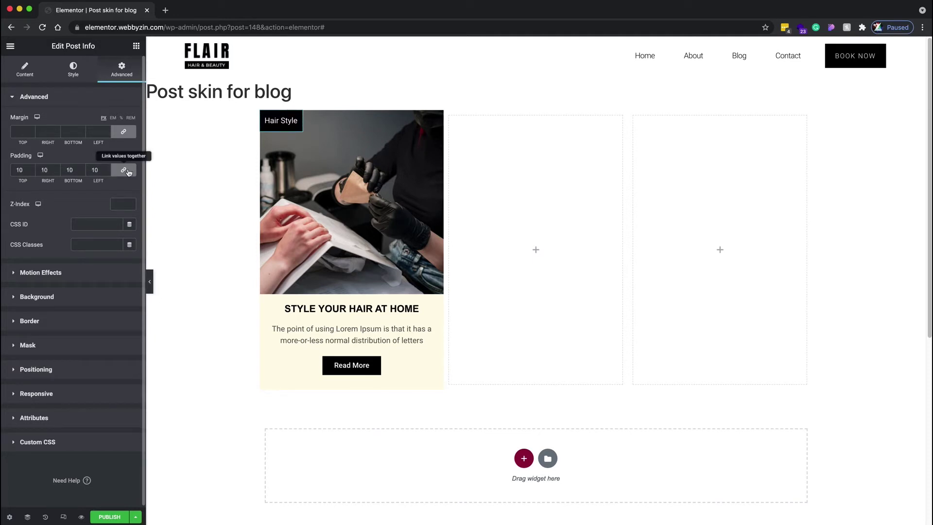
# Unlink the Post Info widget's padding values and reduce its bottom and top padding to 5 px each.
pyautogui.click(129, 172)
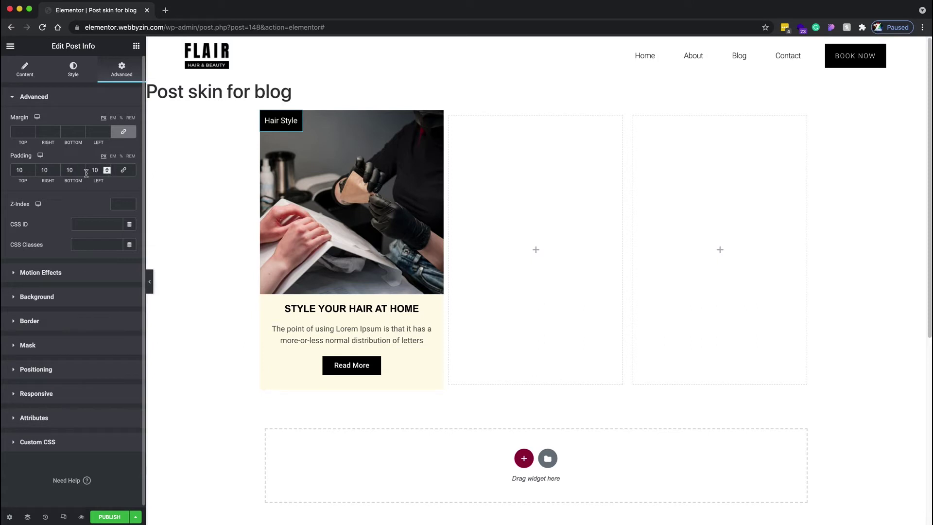
pyautogui.click(81, 172)
pyautogui.click(81, 172)
pyautogui.click(82, 172)
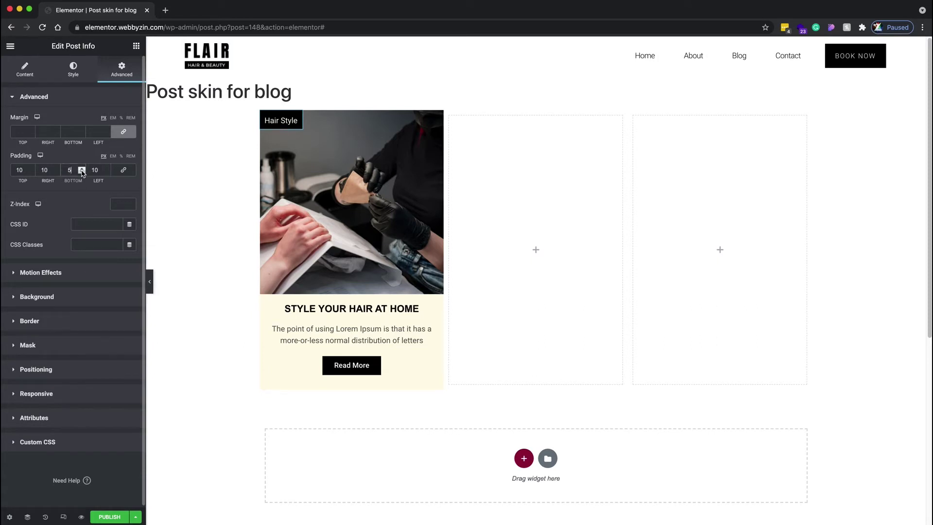
pyautogui.click(32, 172)
pyautogui.click(31, 172)
pyautogui.click(32, 172)
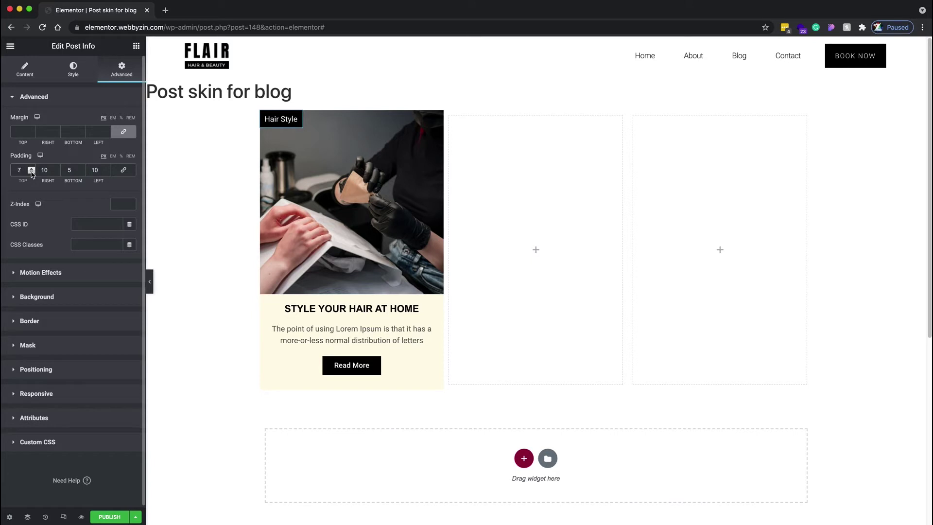
pyautogui.click(31, 173)
pyautogui.click(31, 173)
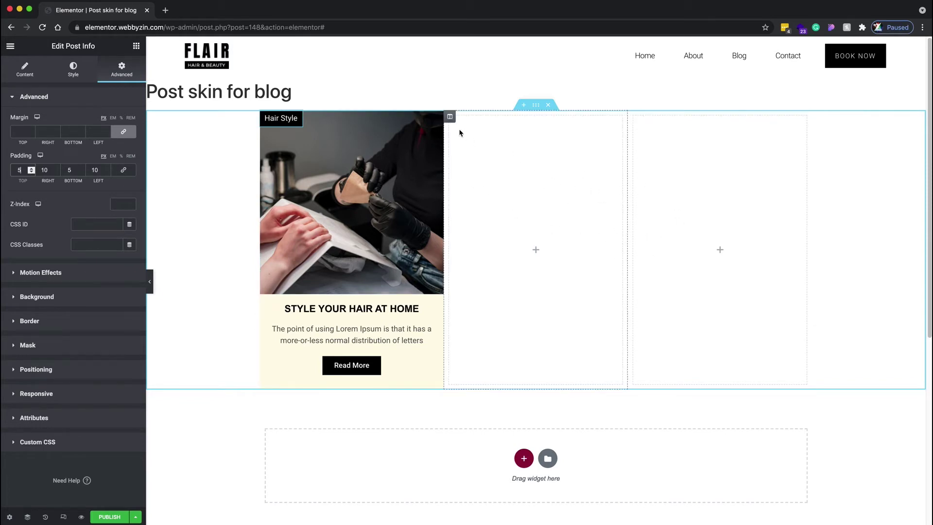
# Delete the two empty columns beside the post column so that it fills the section.
pyautogui.rightClick(450, 116)
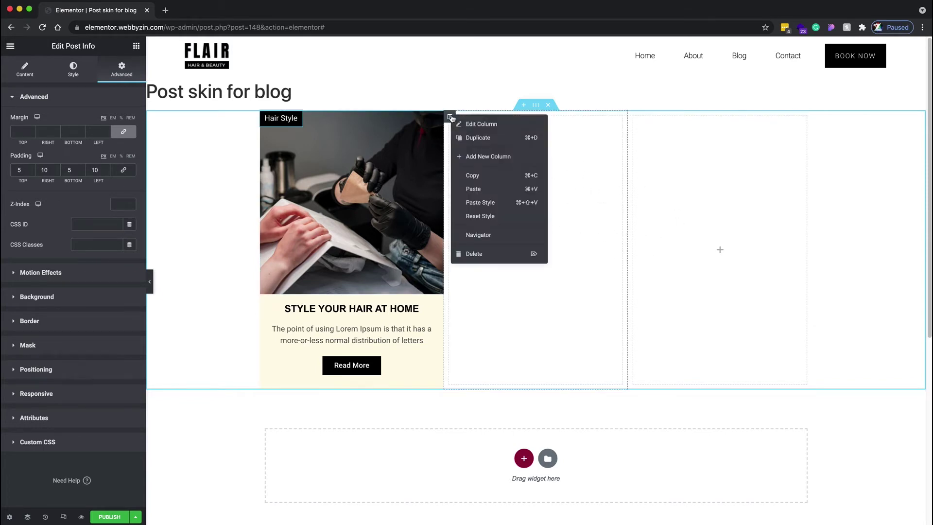
pyautogui.click(491, 256)
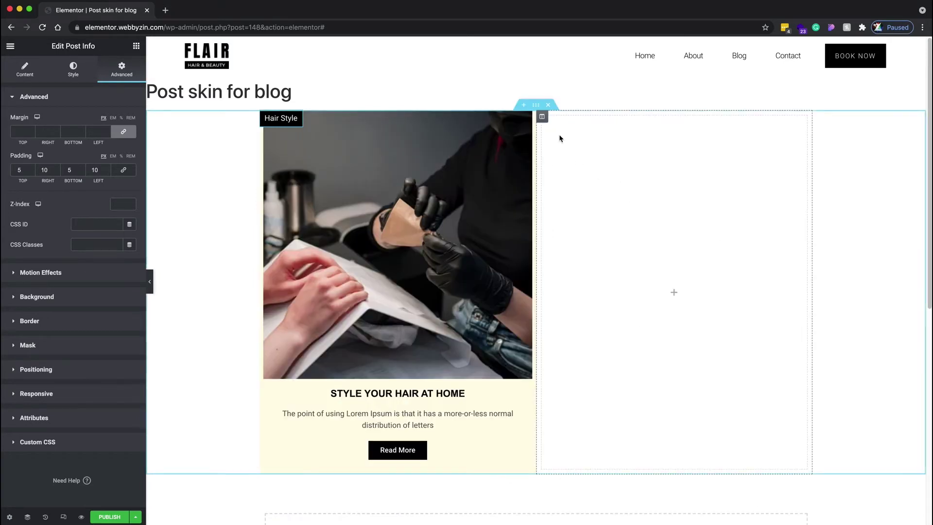
pyautogui.rightClick(543, 117)
pyautogui.click(583, 256)
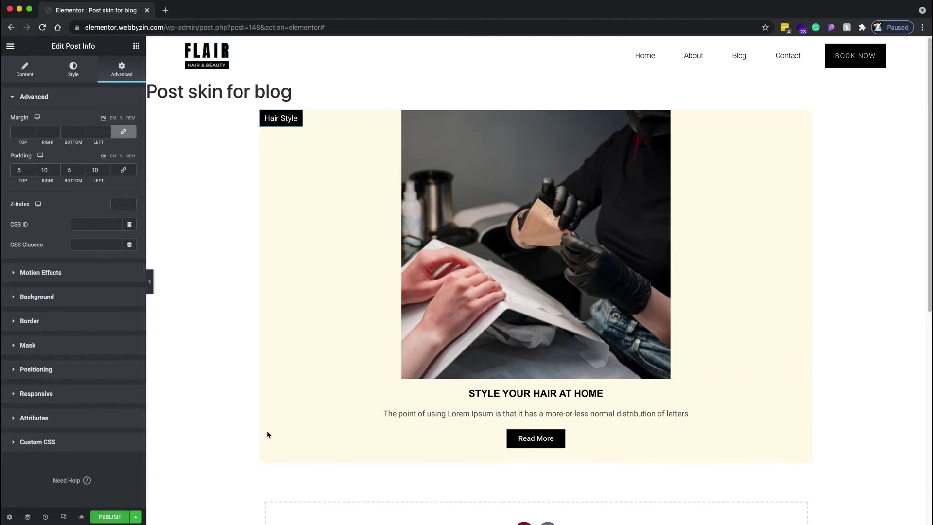
# Publish the post skin template without adding a display condition, and exit to the WordPress dashboard.
pyautogui.click(116, 518)
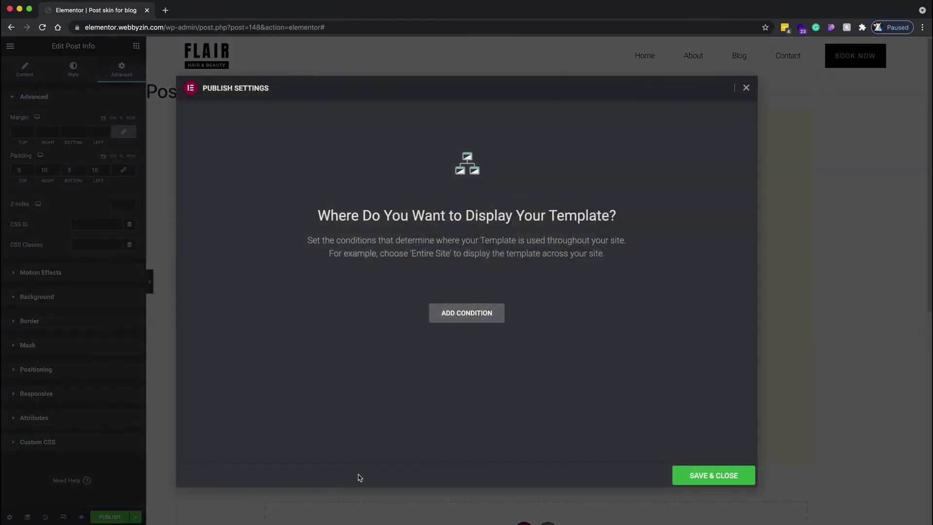
pyautogui.click(710, 476)
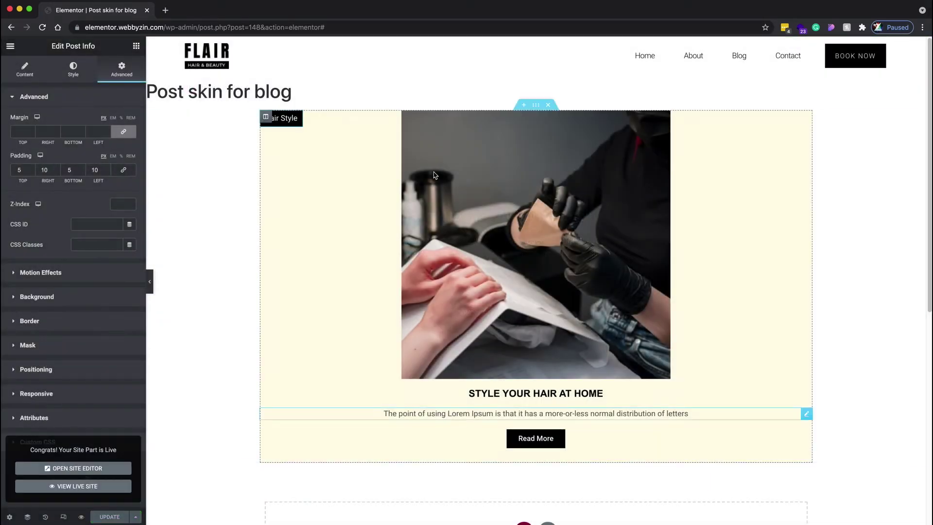
pyautogui.click(11, 46)
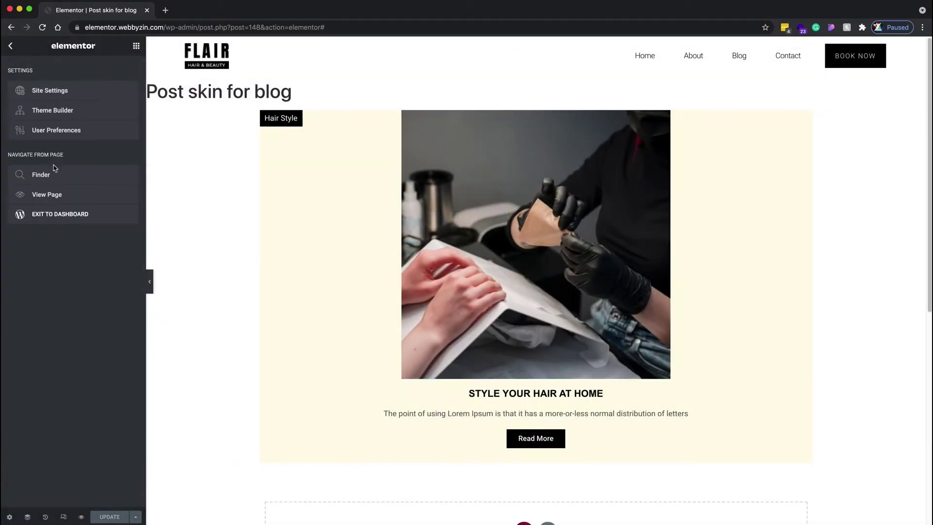
pyautogui.click(71, 218)
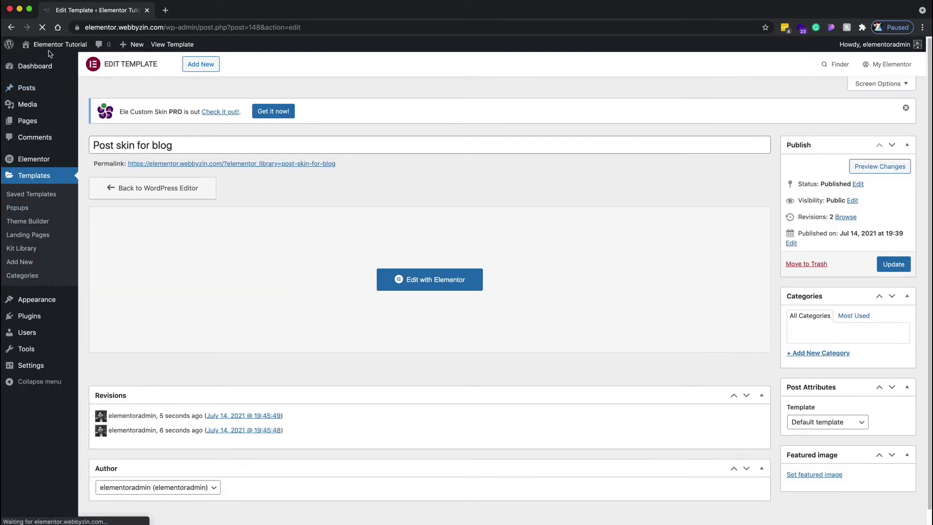
# Open the live site in a new browser tab, go to its Blog page and open that page in Elementor.
pyautogui.moveTo(57, 45)
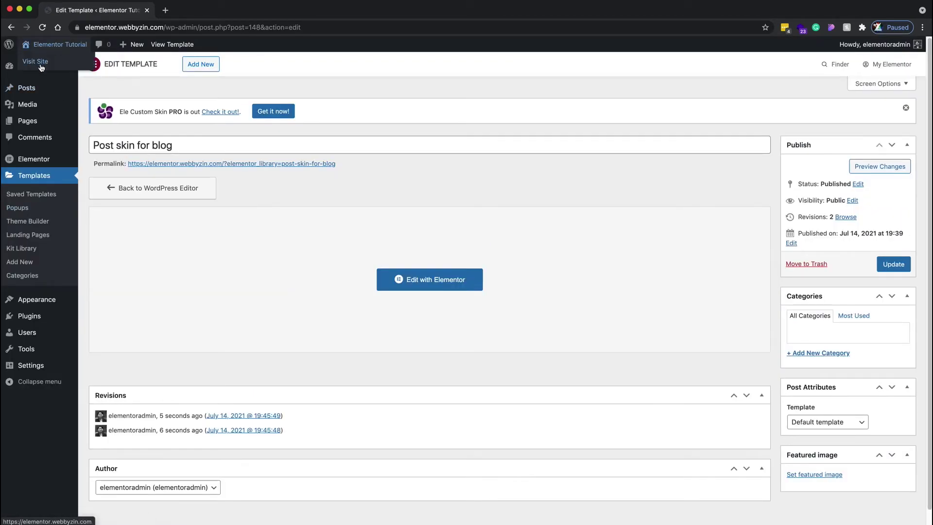
pyautogui.keyDown('super'); pyautogui.click(40, 62); pyautogui.keyUp('super')
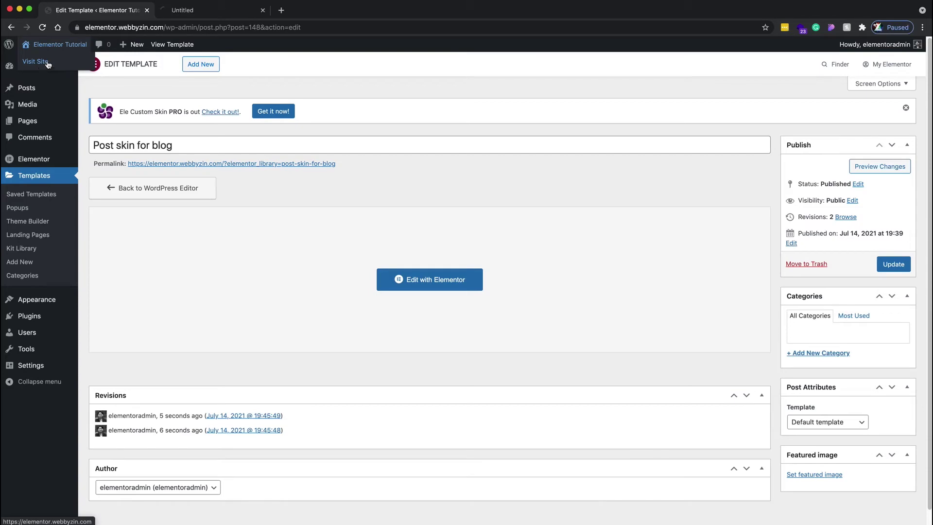
pyautogui.click(194, 11)
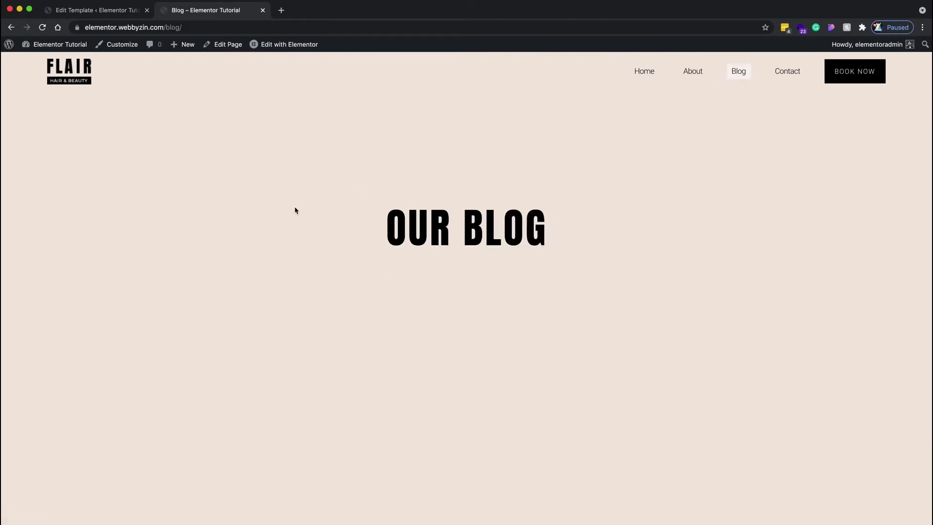
pyautogui.moveTo(285, 52)
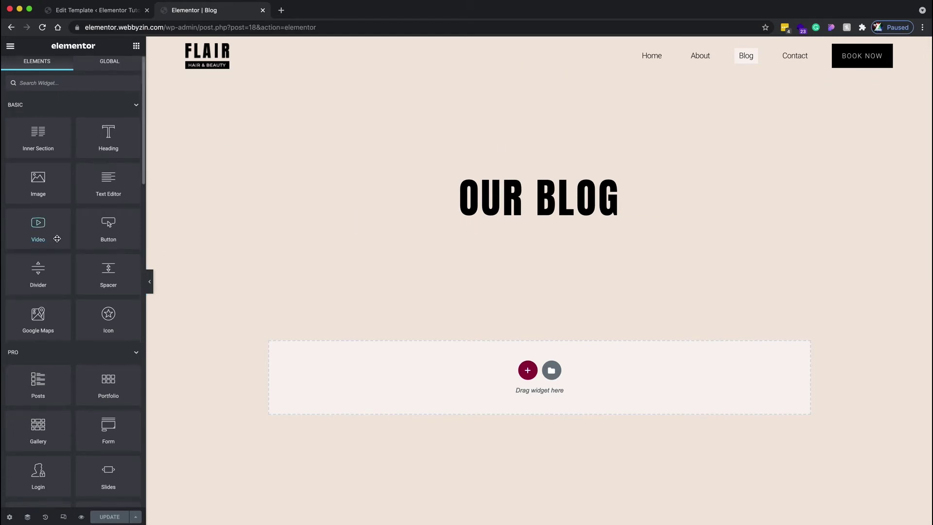
# Add a Posts widget directly below the OUR BLOG heading and look over the resulting post grid.
pyautogui.scroll(-1, 56, 243)
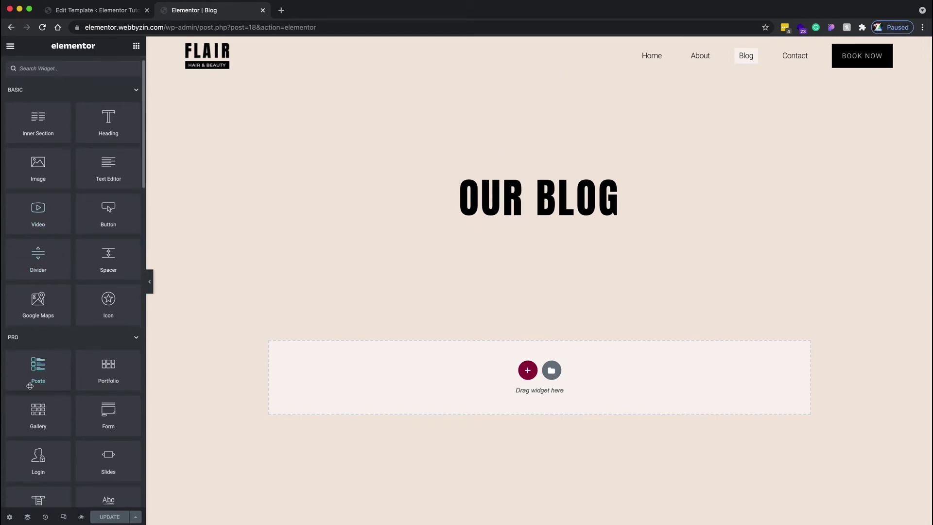
pyautogui.moveTo(36, 375); pyautogui.dragTo(526, 227)
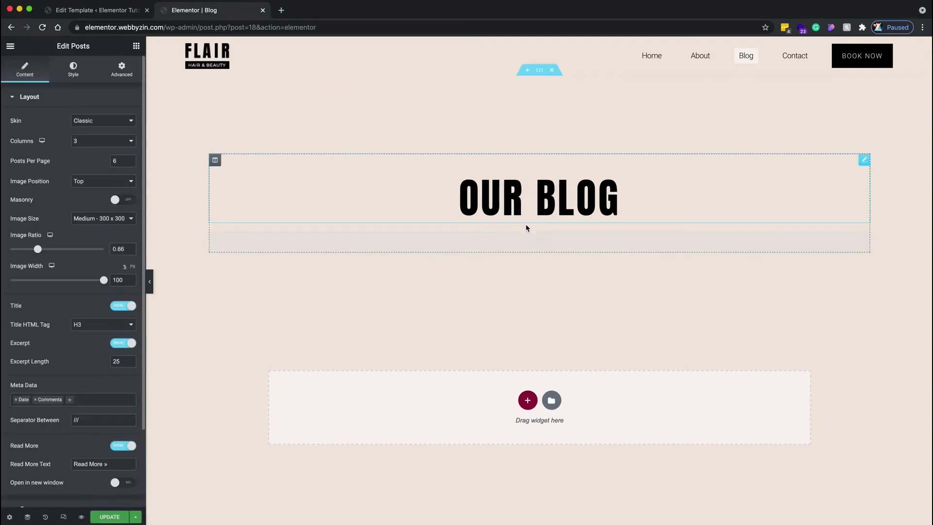
pyautogui.scroll(-3, 527, 228)
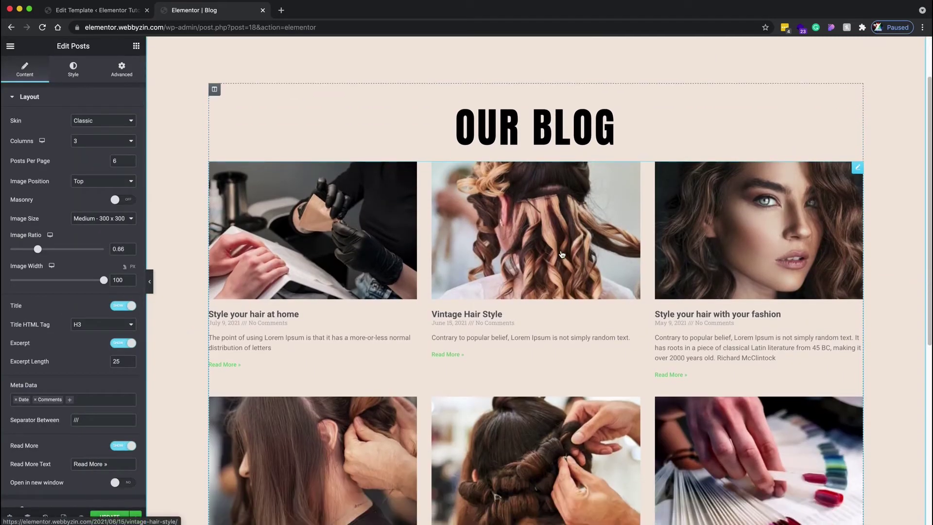
pyautogui.scroll(-3, 597, 243)
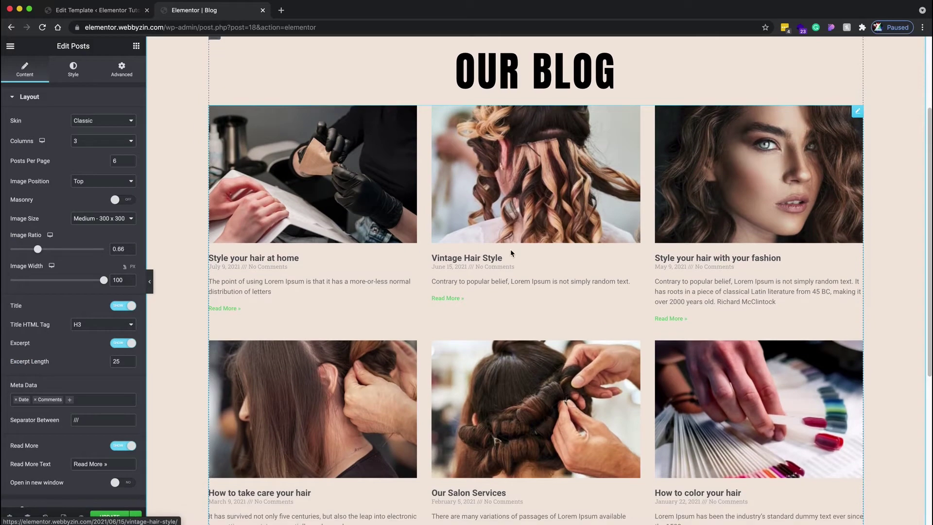
pyautogui.scroll(6, 598, 265)
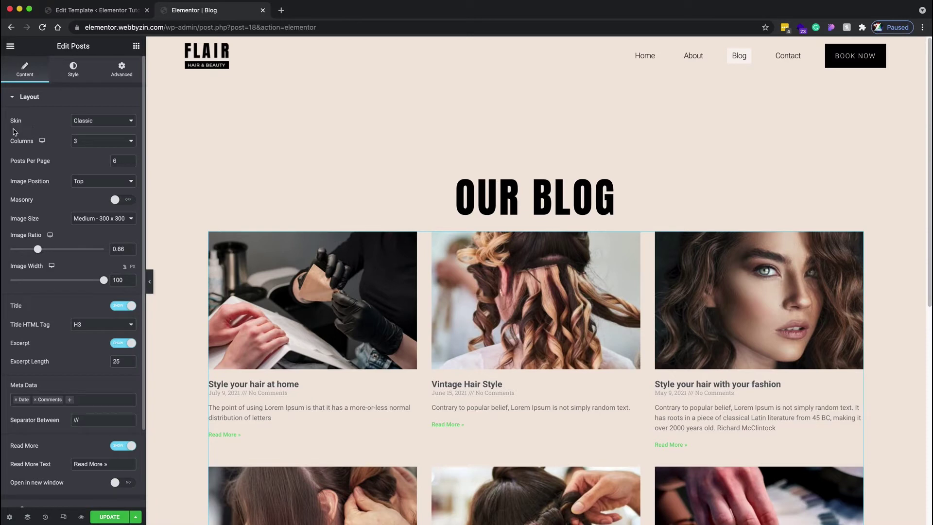
# Change the Posts widget's skin to Custom and select "Post skin for blog" as its default template.
pyautogui.click(131, 121)
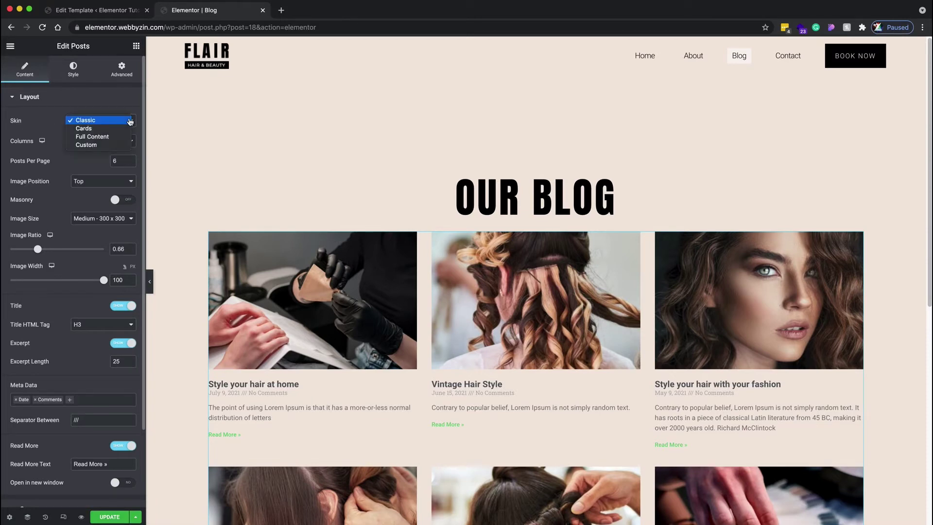
pyautogui.click(95, 144)
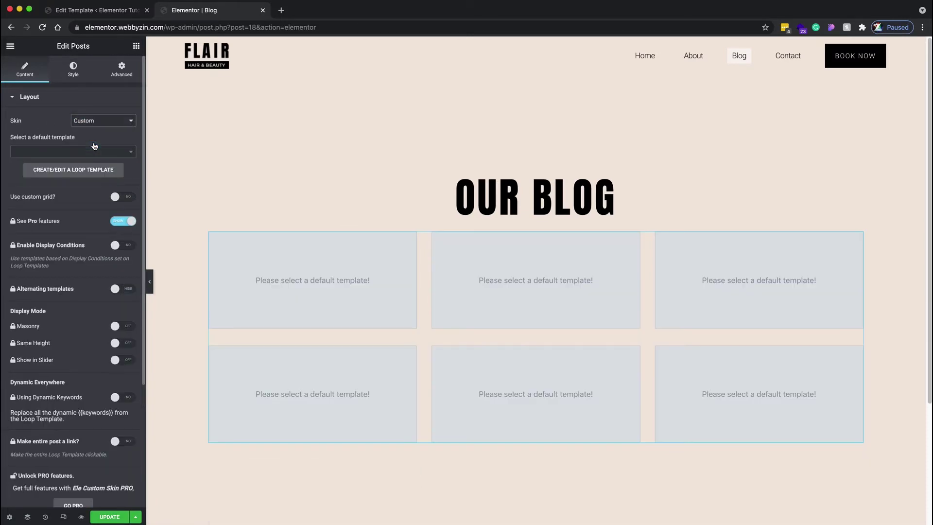
pyautogui.click(70, 152)
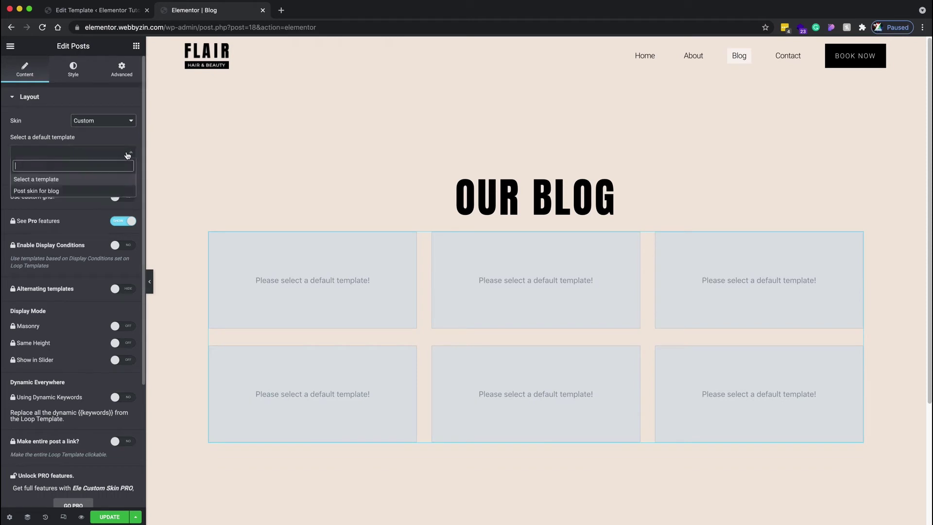
pyautogui.click(62, 193)
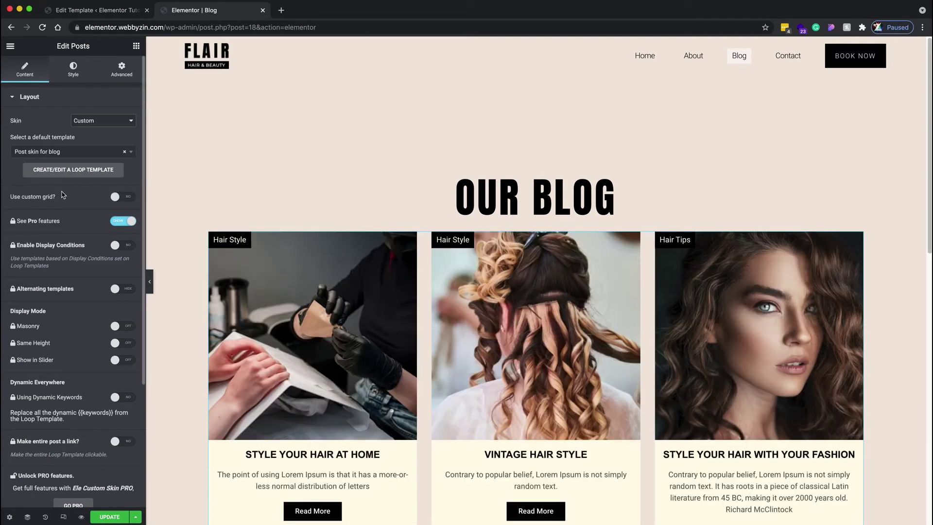
# Look over the Blog page's post grid with the custom skin applied, including the category labels and the uneven card heights.
pyautogui.scroll(-5, 489, 276)
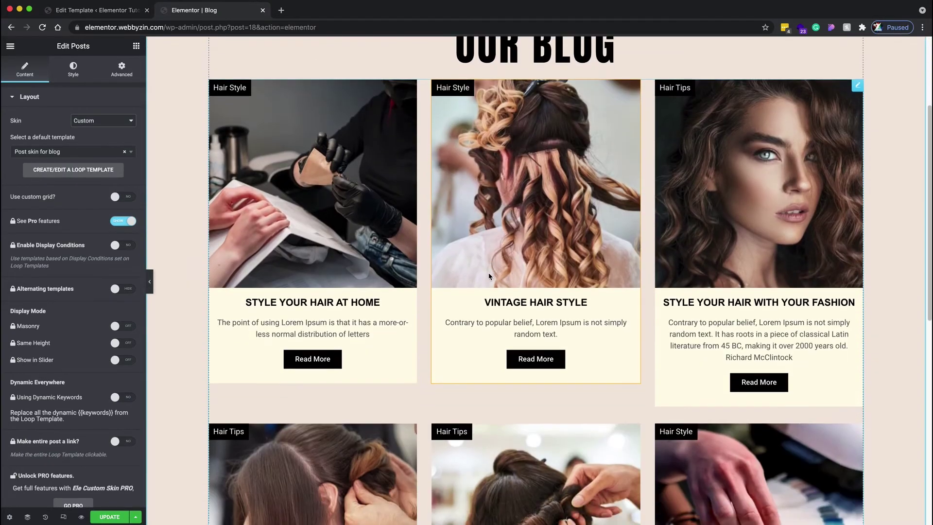
pyautogui.scroll(-8, 488, 276)
pyautogui.scroll(9, 489, 276)
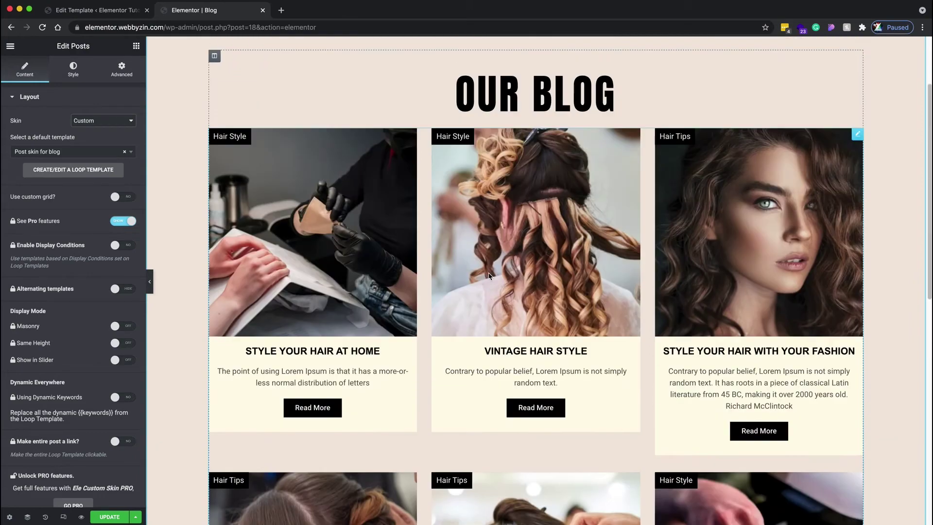
pyautogui.scroll(2, 489, 276)
pyautogui.scroll(-3, 583, 316)
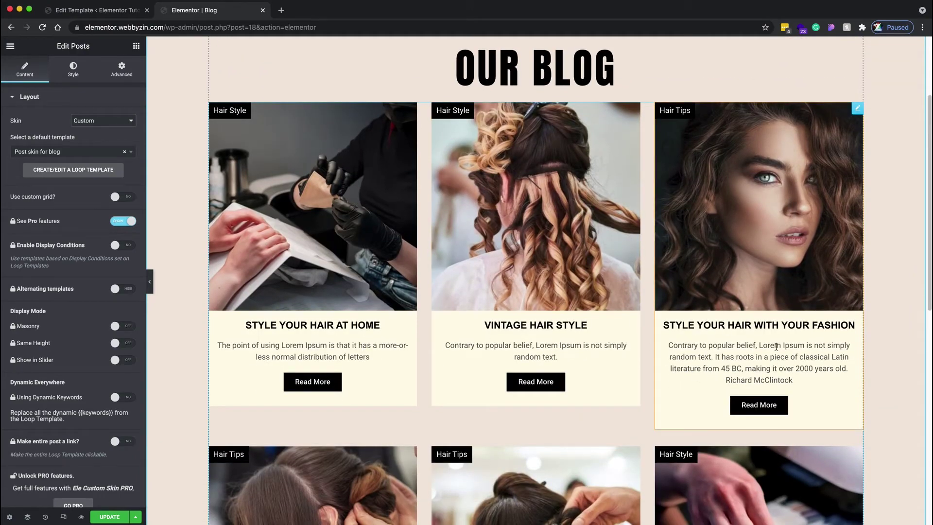
pyautogui.scroll(-4, 617, 316)
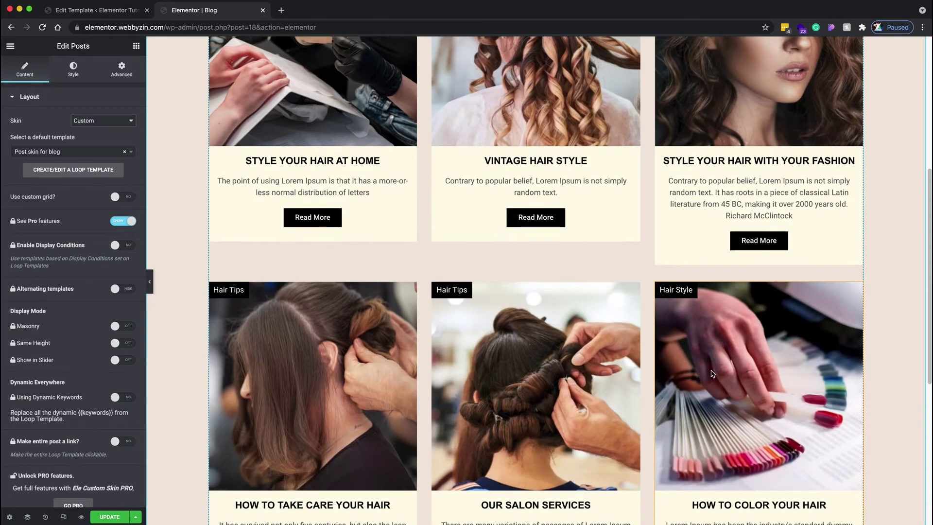
pyautogui.scroll(3, 617, 284)
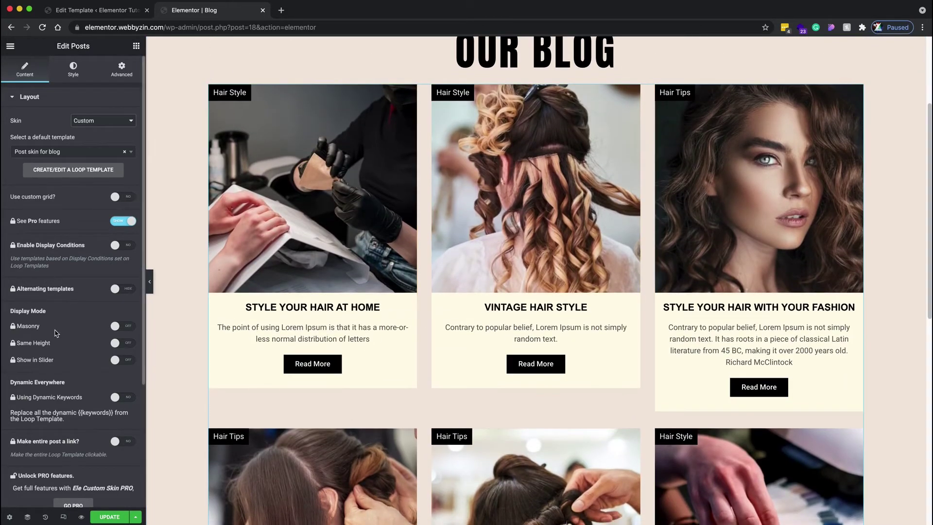
pyautogui.scroll(1, 632, 282)
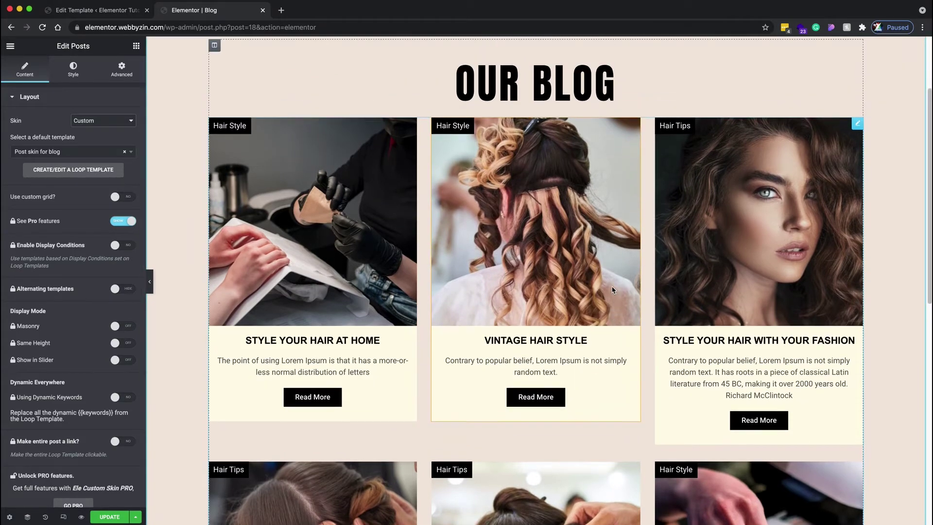
pyautogui.scroll(-4, 612, 290)
pyautogui.scroll(-5, 612, 290)
pyautogui.scroll(4, 613, 290)
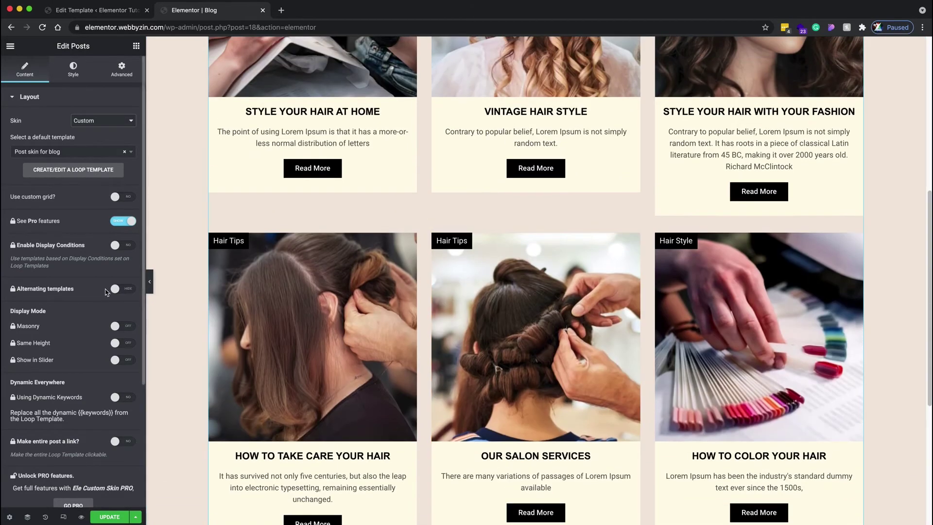
# Try 12 posts per page in the Posts widget, check the extended grid, and restore the value to 6.
pyautogui.click(21, 98)
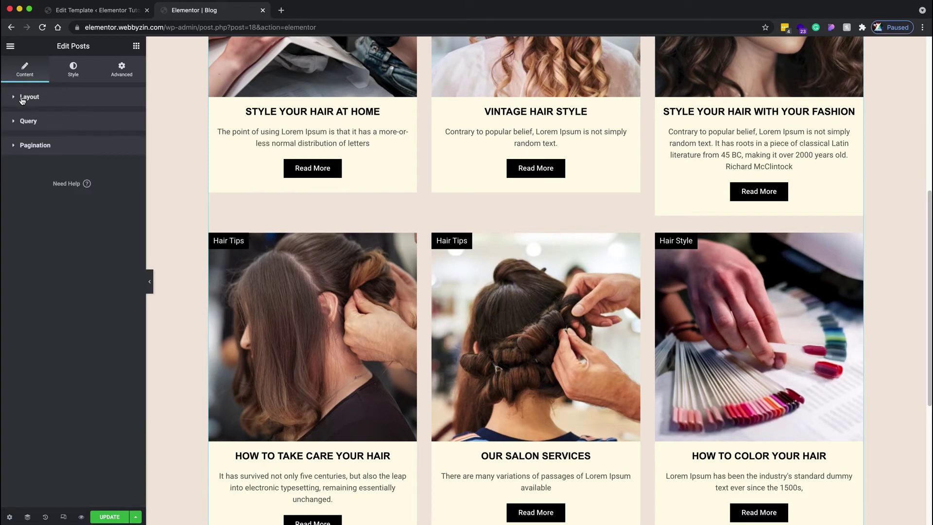
pyautogui.click(21, 98)
pyautogui.scroll(-4, 101, 352)
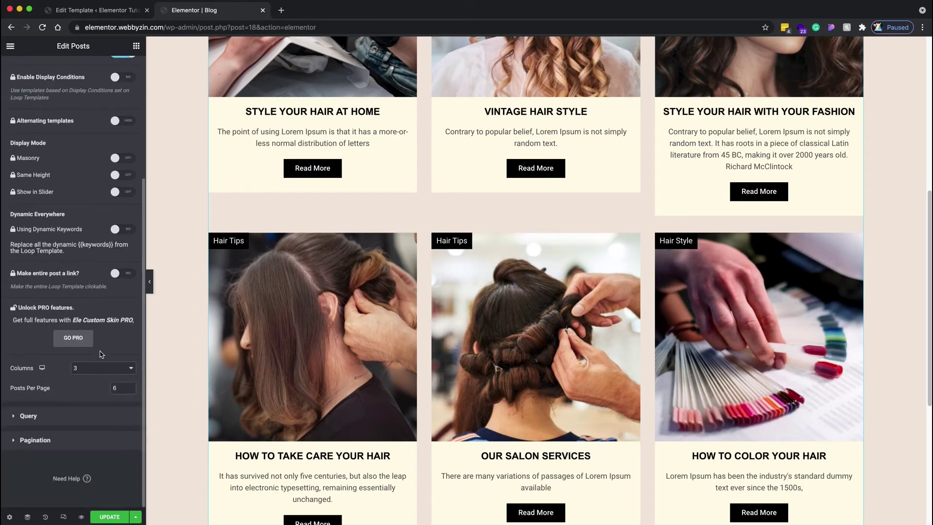
pyautogui.doubleClick(116, 388)
pyautogui.write('12')
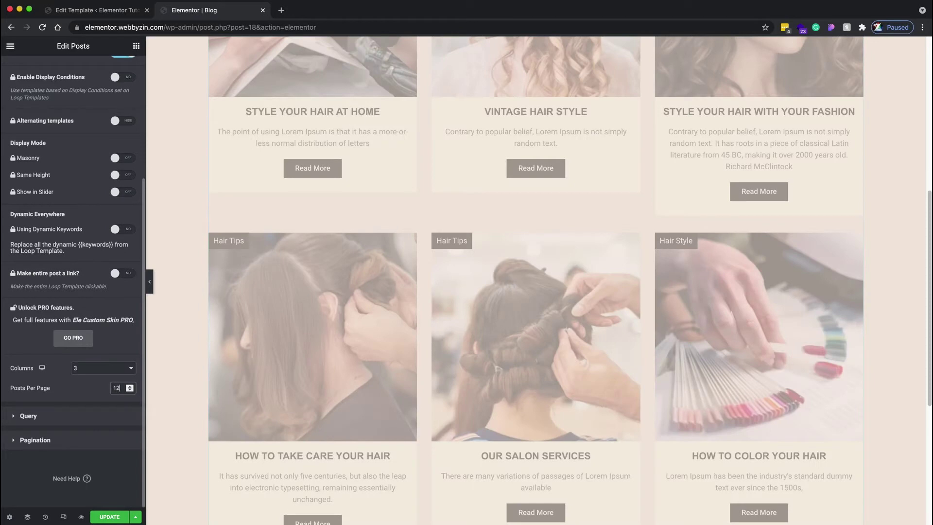
pyautogui.scroll(-4, 202, 377)
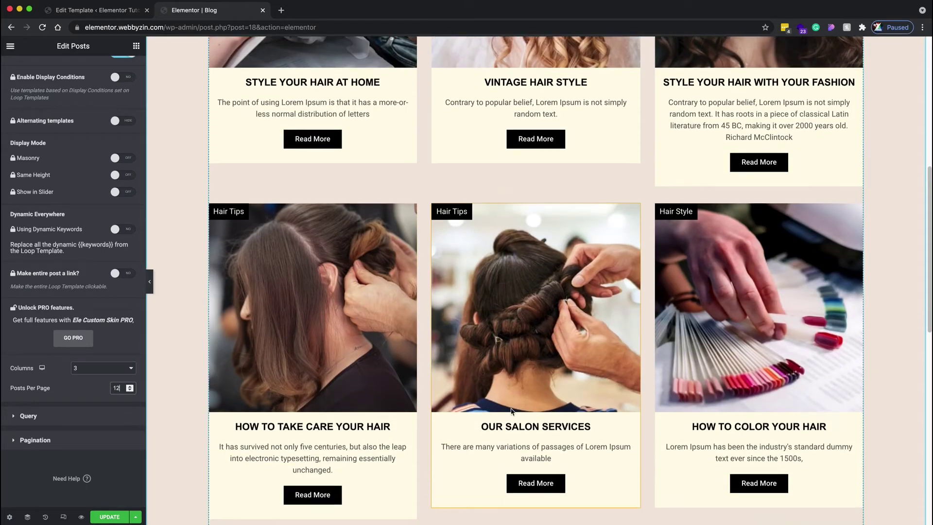
pyautogui.scroll(-2, 512, 412)
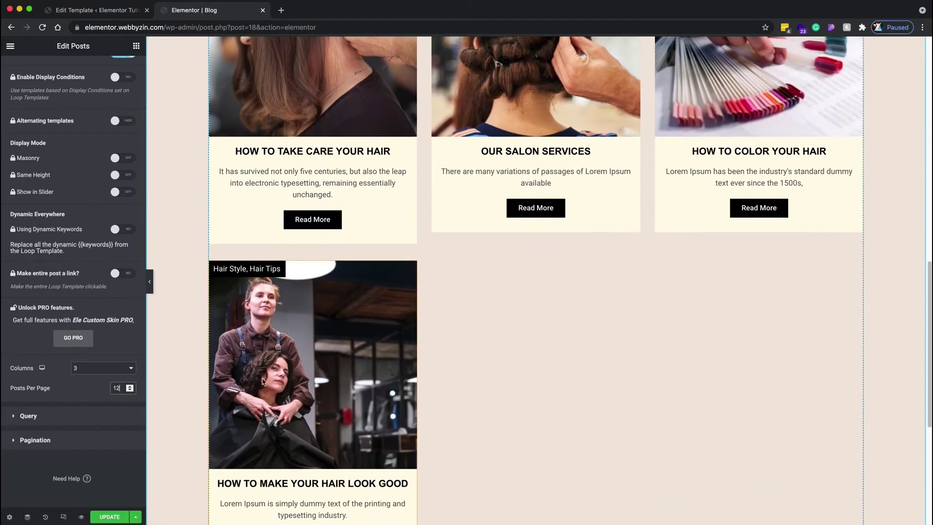
pyautogui.scroll(-4, 438, 375)
pyautogui.scroll(17, 441, 355)
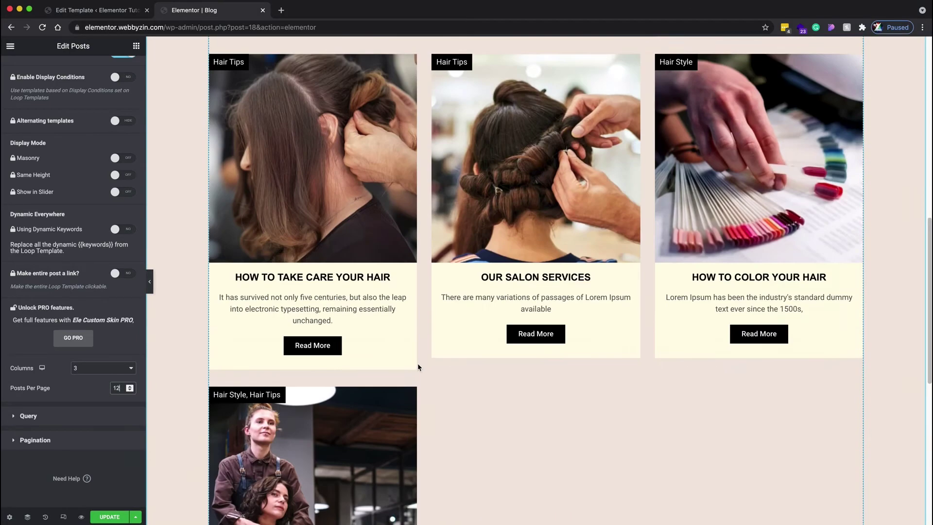
pyautogui.scroll(-2, 487, 352)
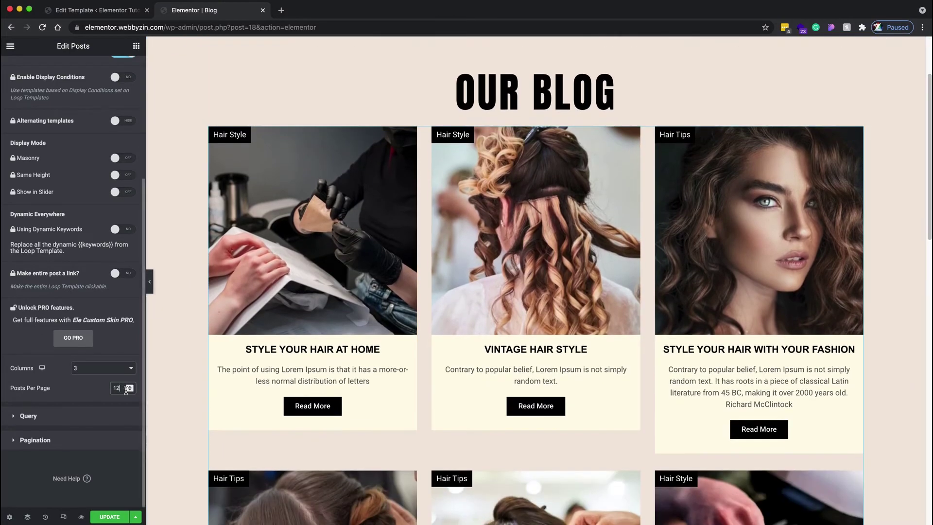
pyautogui.moveTo(121, 388); pyautogui.dragTo(110, 388)
pyautogui.write('6')
# Enable pagination of the Numbers type for the Posts widget and check it below the grid.
pyautogui.click(25, 441)
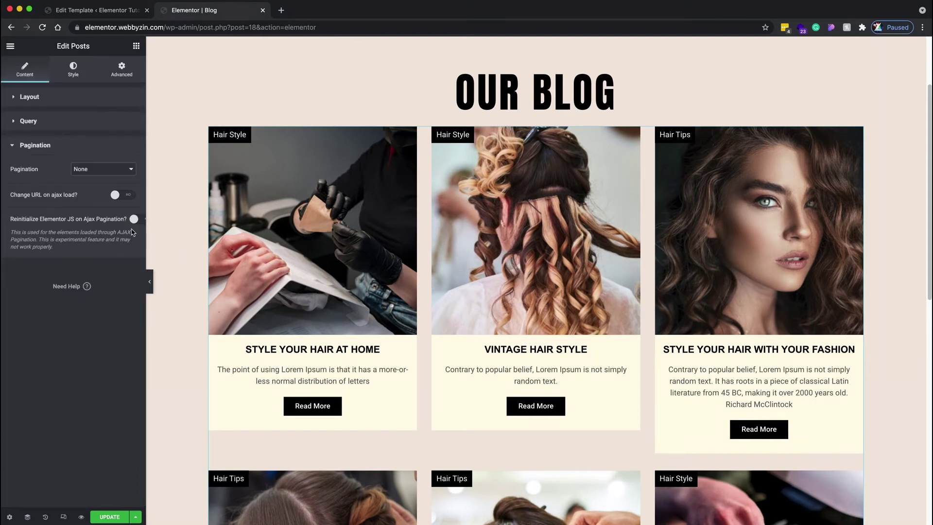
pyautogui.click(117, 175)
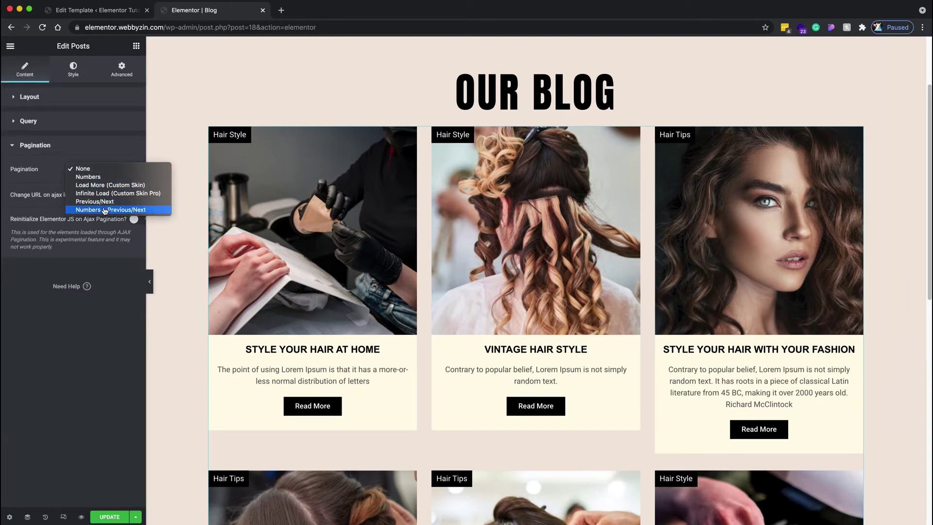
pyautogui.click(111, 177)
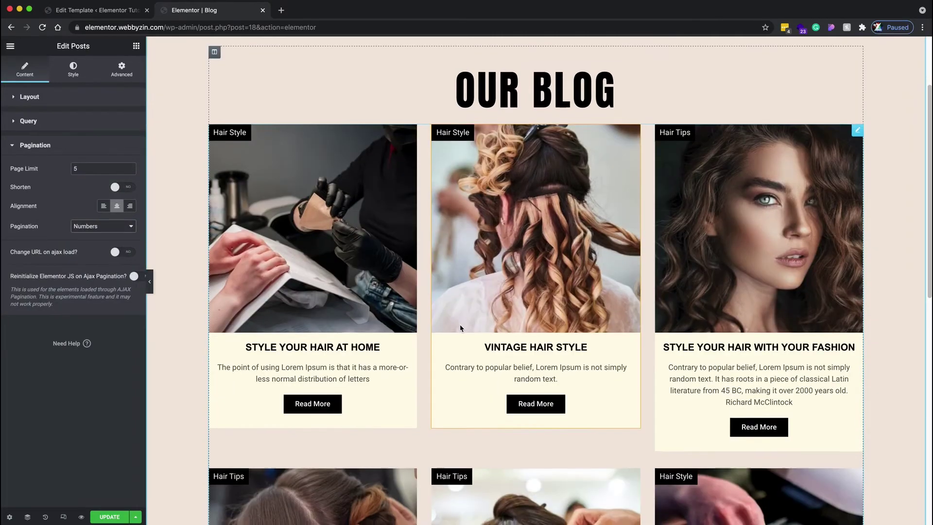
pyautogui.scroll(-10, 460, 327)
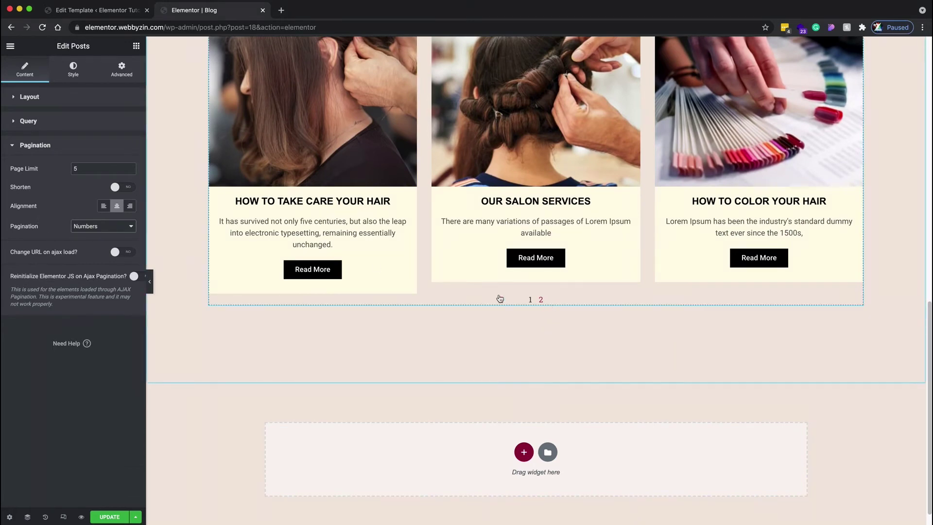
# Style the pagination with a Space Between of 21 and a Spacing of 47.
pyautogui.click(73, 70)
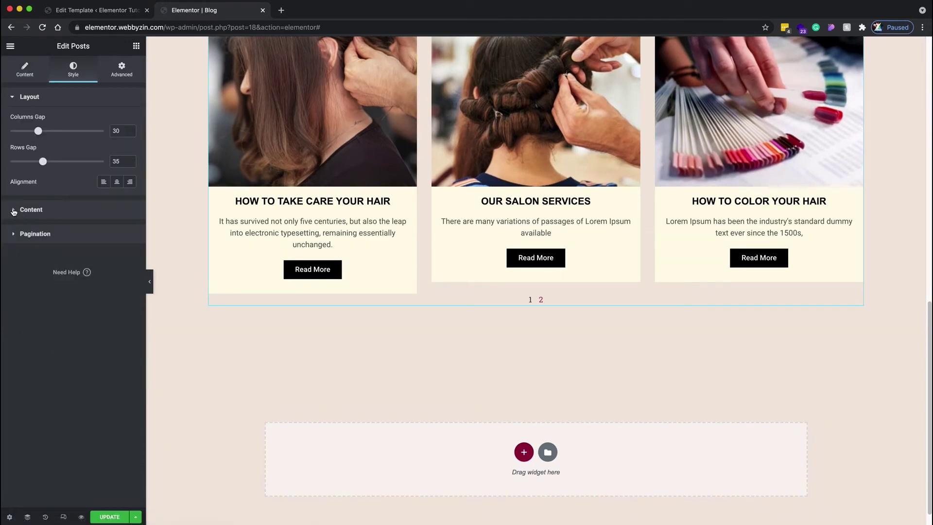
pyautogui.click(18, 234)
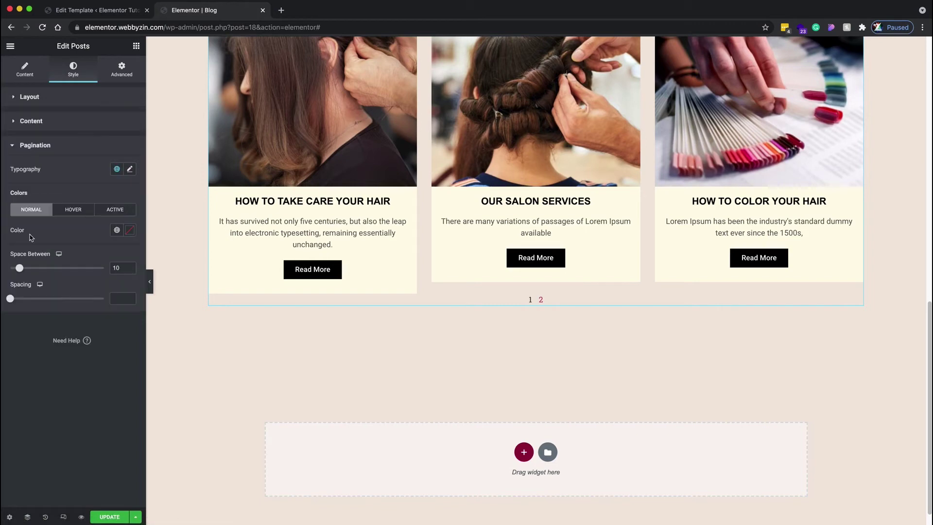
pyautogui.moveTo(24, 271); pyautogui.dragTo(33, 271)
pyautogui.moveTo(12, 298); pyautogui.dragTo(53, 300)
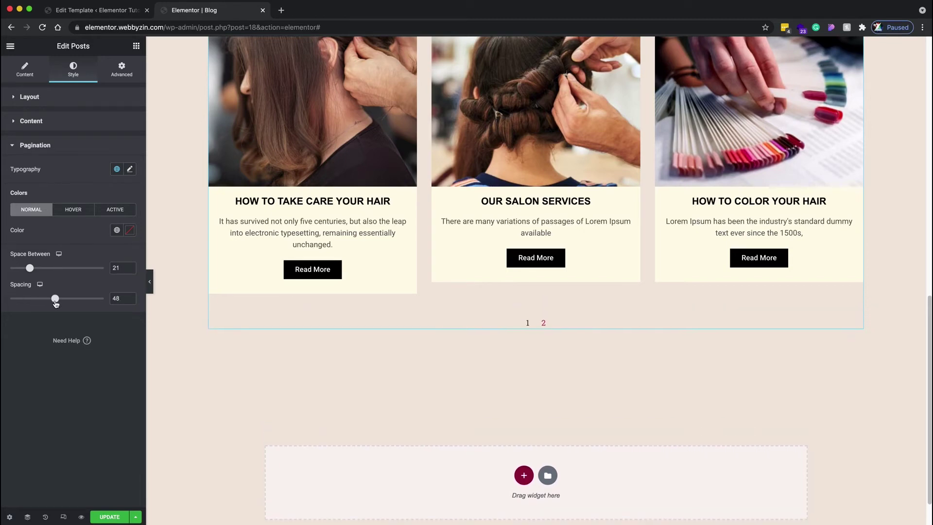
# Align the pagination to the right and review its style options.
pyautogui.click(24, 74)
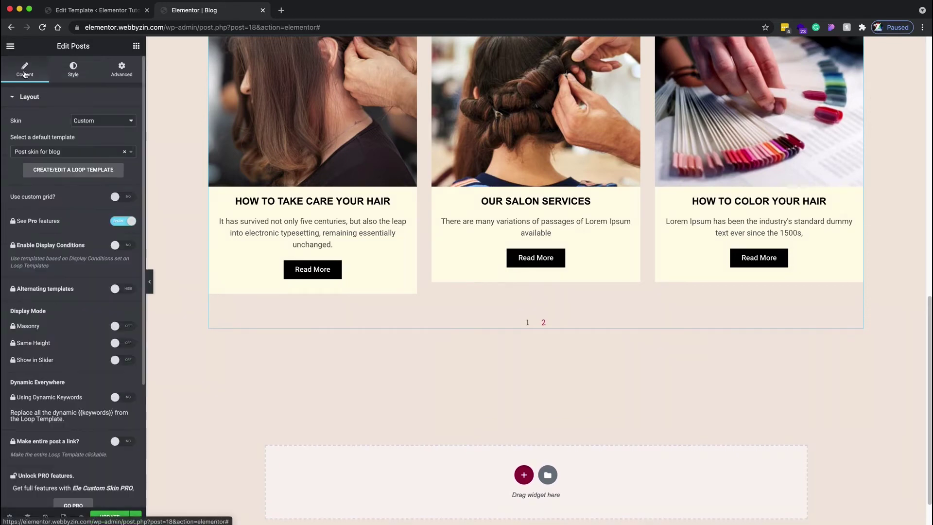
pyautogui.scroll(-5, 52, 442)
pyautogui.click(53, 442)
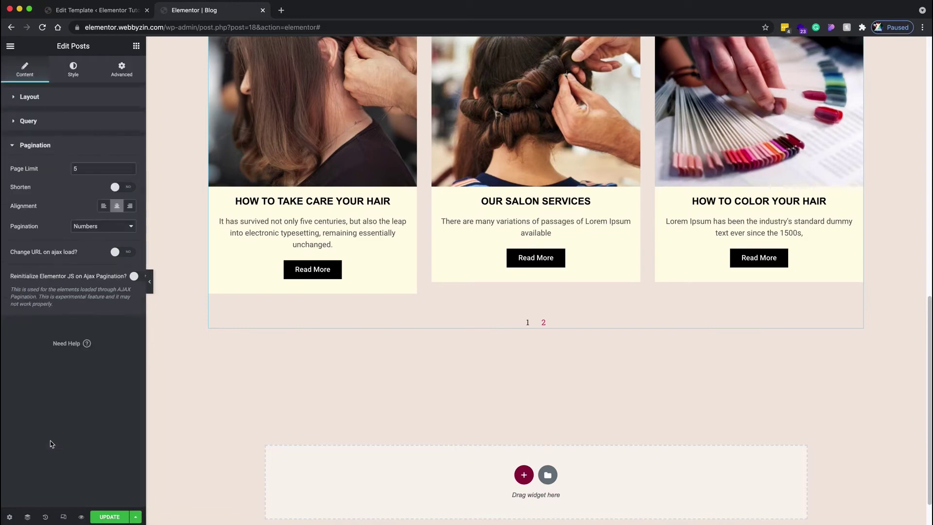
pyautogui.click(130, 206)
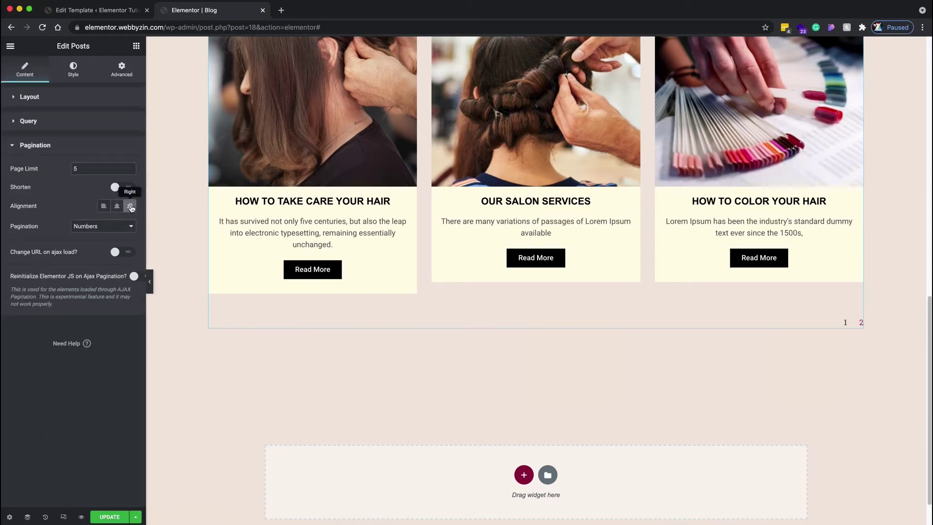
pyautogui.click(71, 74)
pyautogui.click(50, 236)
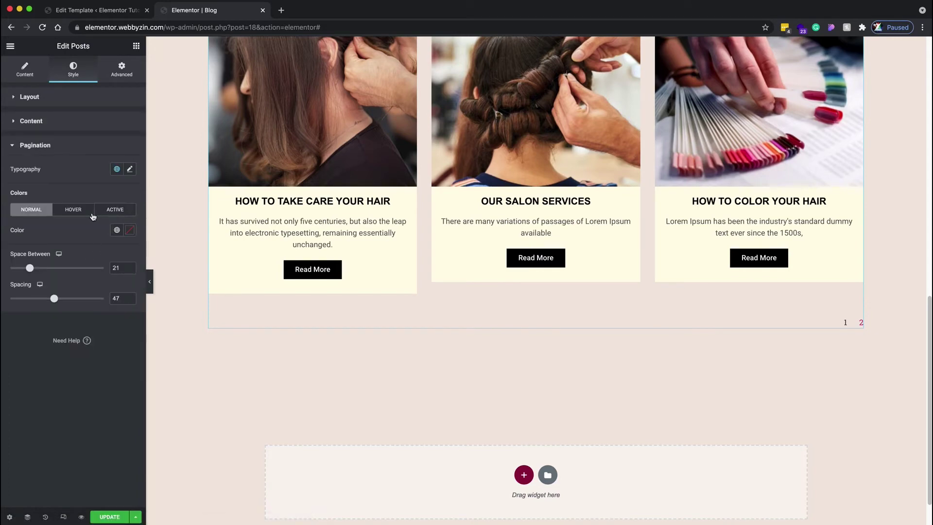
pyautogui.scroll(3, 705, 374)
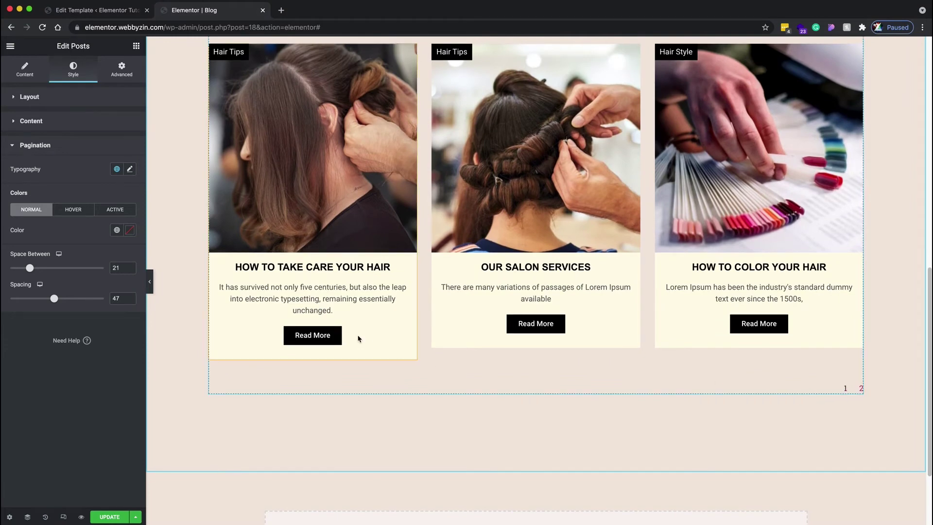
# Change the Posts widget's pagination type to Numbers + Previous/Next.
pyautogui.click(24, 80)
pyautogui.scroll(-5, 89, 377)
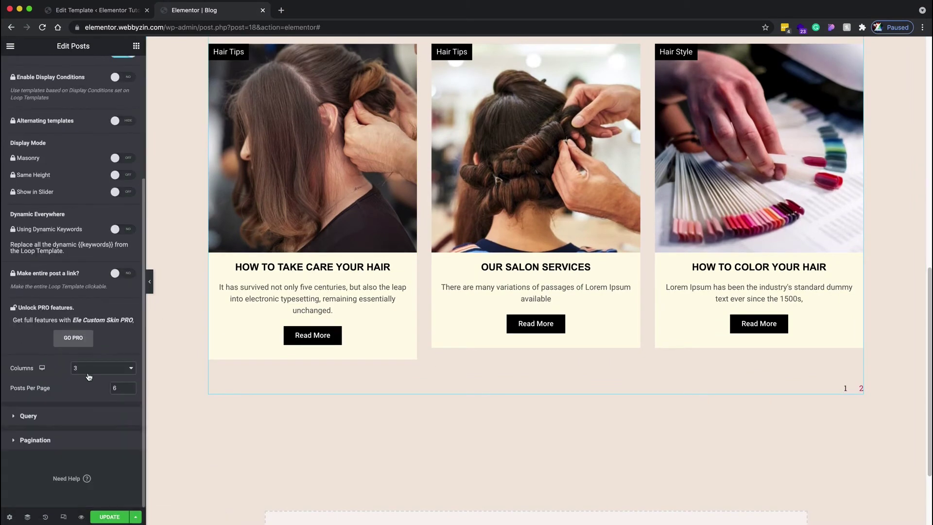
pyautogui.click(63, 443)
pyautogui.click(128, 227)
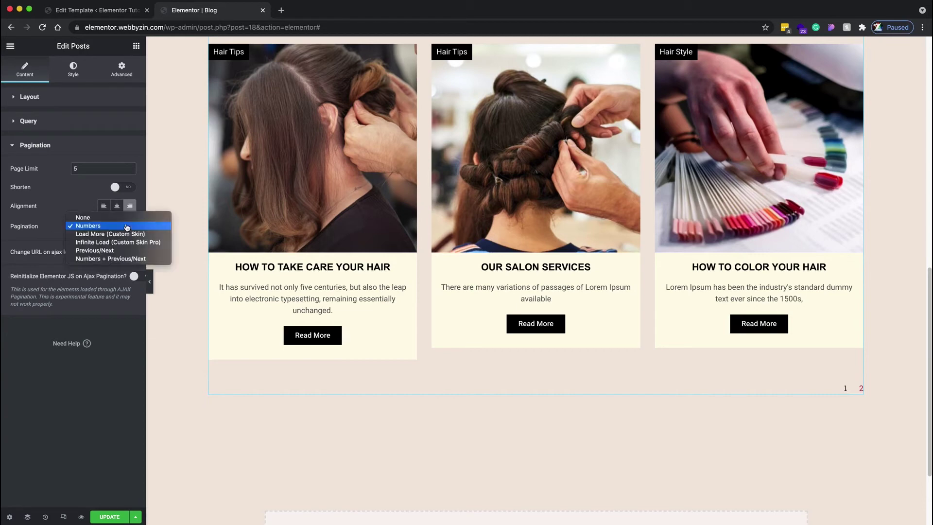
pyautogui.click(124, 259)
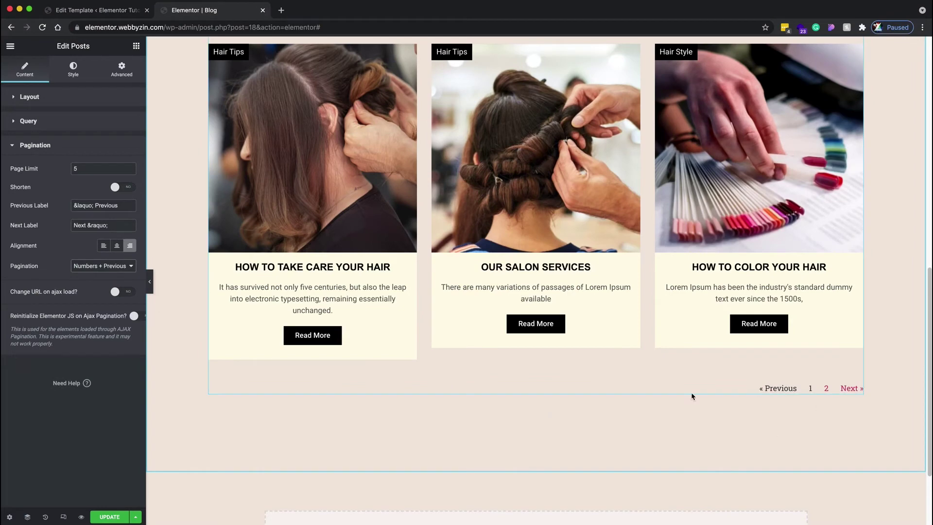
# Set the pagination's normal color to black (#000000).
pyautogui.click(73, 70)
pyautogui.click(46, 236)
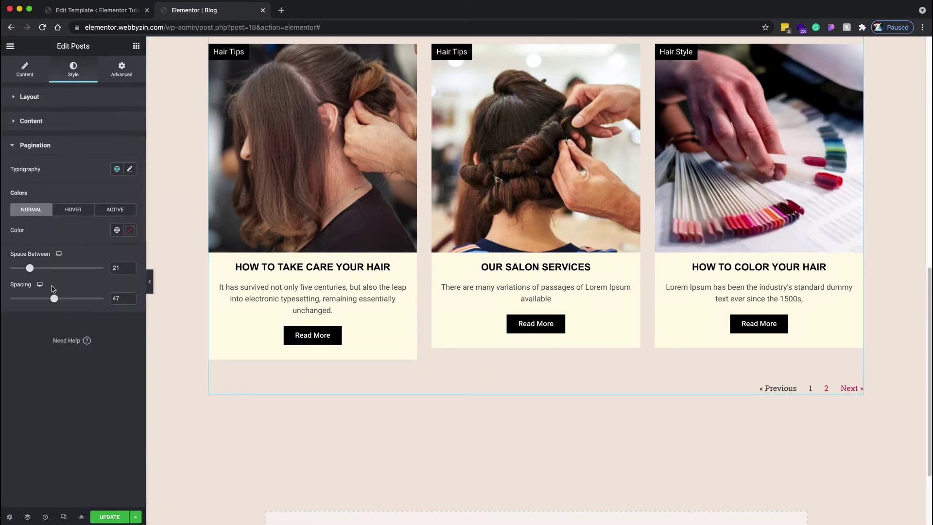
pyautogui.click(130, 230)
pyautogui.moveTo(56, 288); pyautogui.dragTo(4, 352)
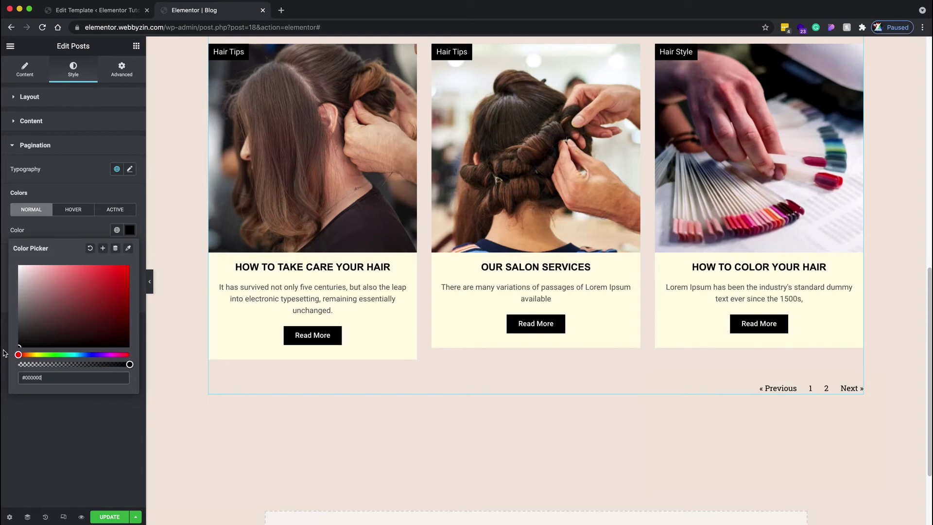
# Set the pagination's hover color to bright purple (#D836FD).
pyautogui.click(73, 209)
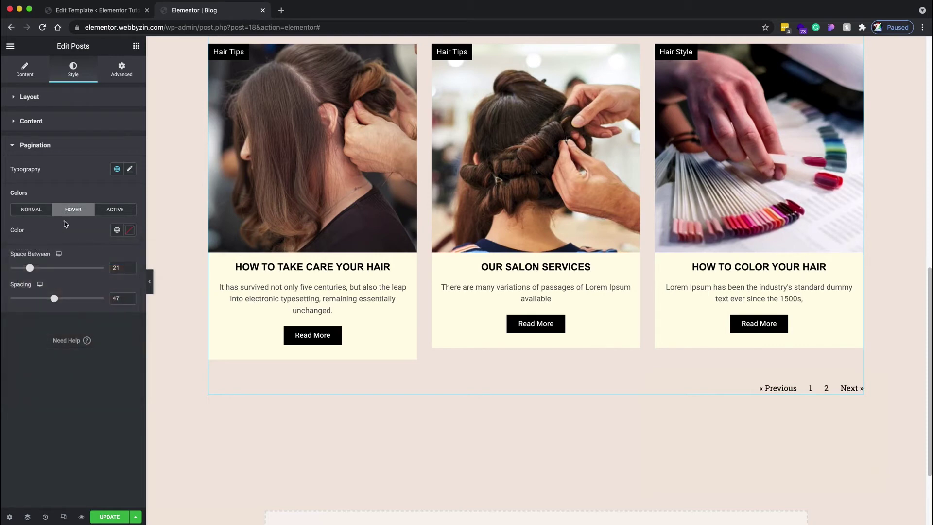
pyautogui.click(130, 230)
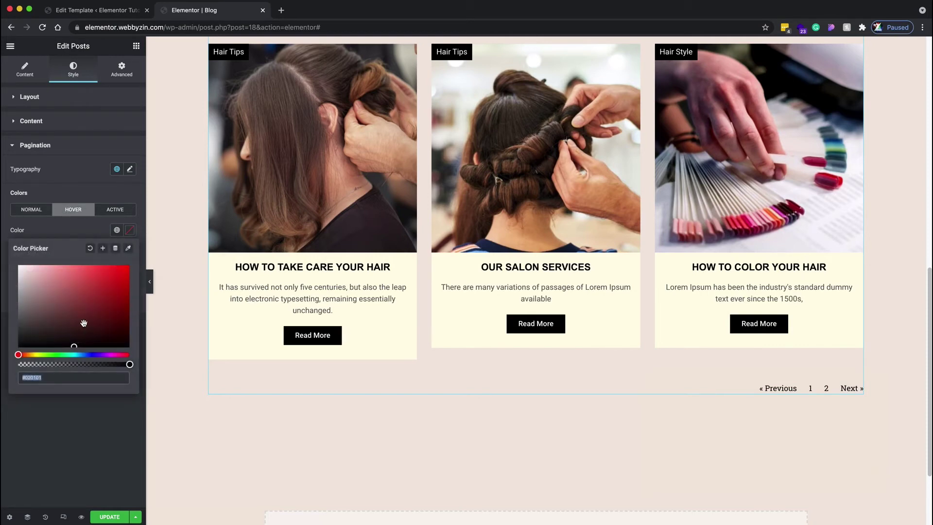
pyautogui.click(30, 353)
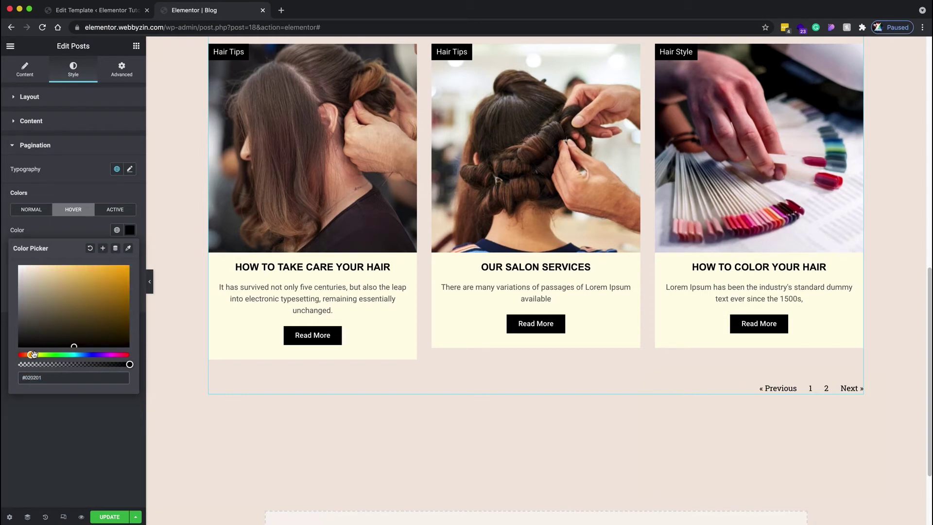
pyautogui.moveTo(35, 355); pyautogui.dragTo(107, 354)
pyautogui.moveTo(117, 321); pyautogui.dragTo(106, 267)
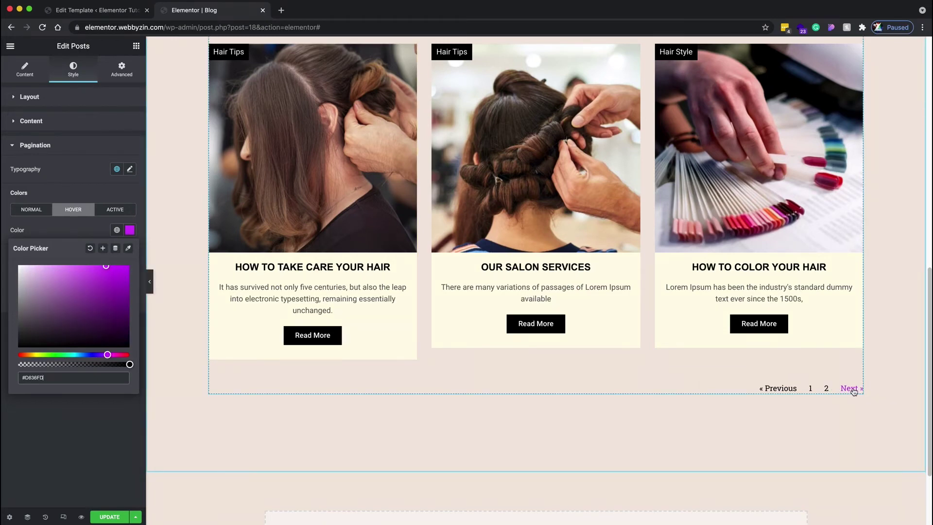
# Change the pagination's hover color to dark blue (#0C1DCC).
pyautogui.moveTo(107, 354); pyautogui.dragTo(90, 355)
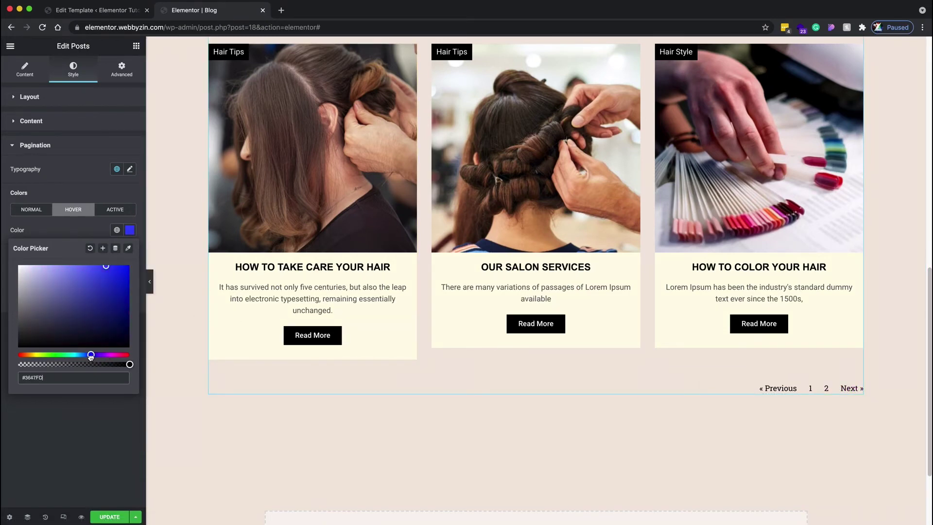
pyautogui.moveTo(114, 283); pyautogui.dragTo(123, 282)
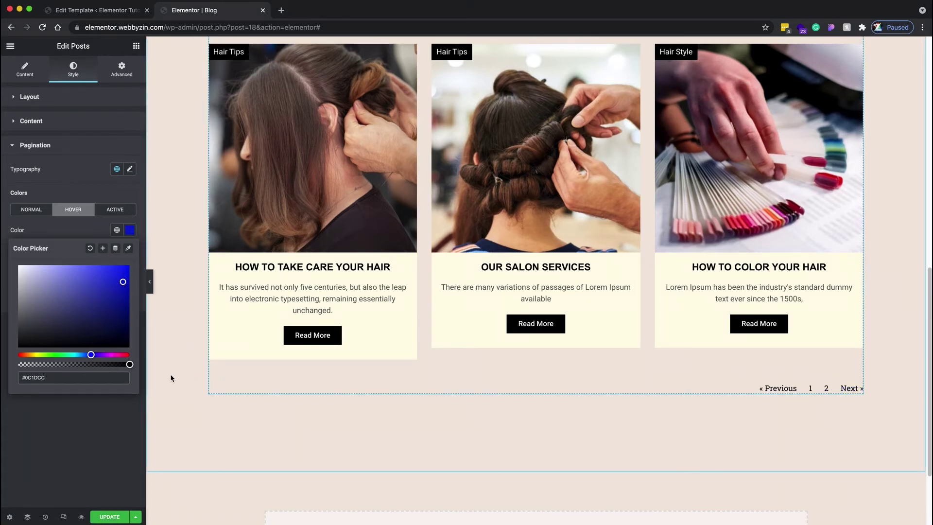
# Set the pagination's active color to light red (#EA5A5A) and update the page.
pyautogui.click(110, 210)
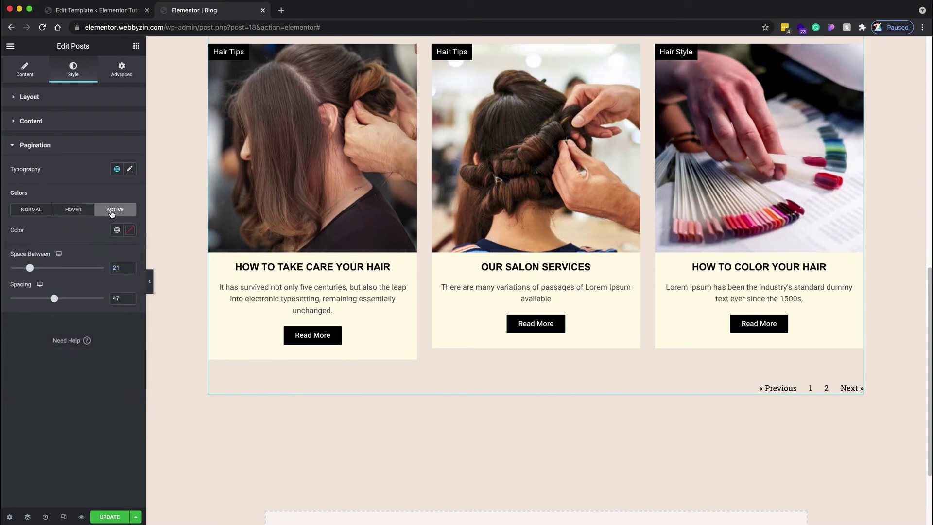
pyautogui.click(129, 230)
pyautogui.moveTo(98, 312); pyautogui.dragTo(87, 273)
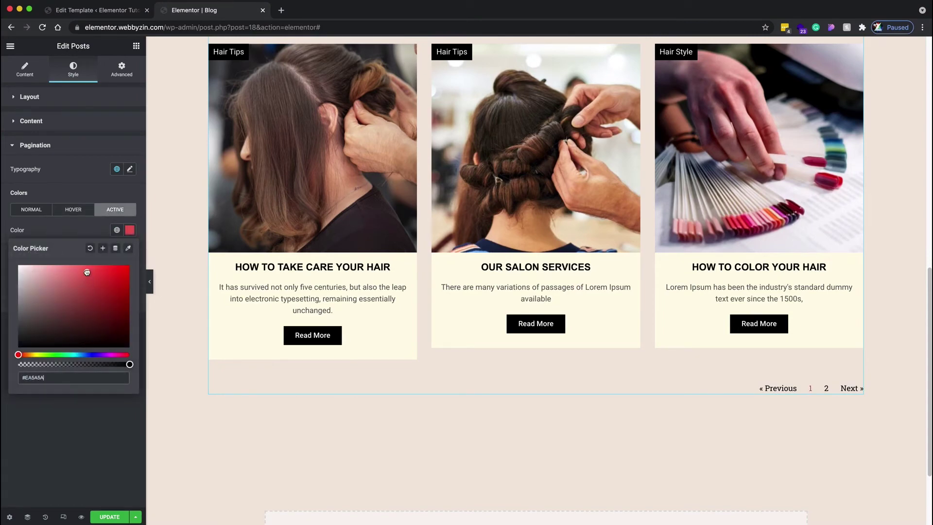
pyautogui.click(119, 518)
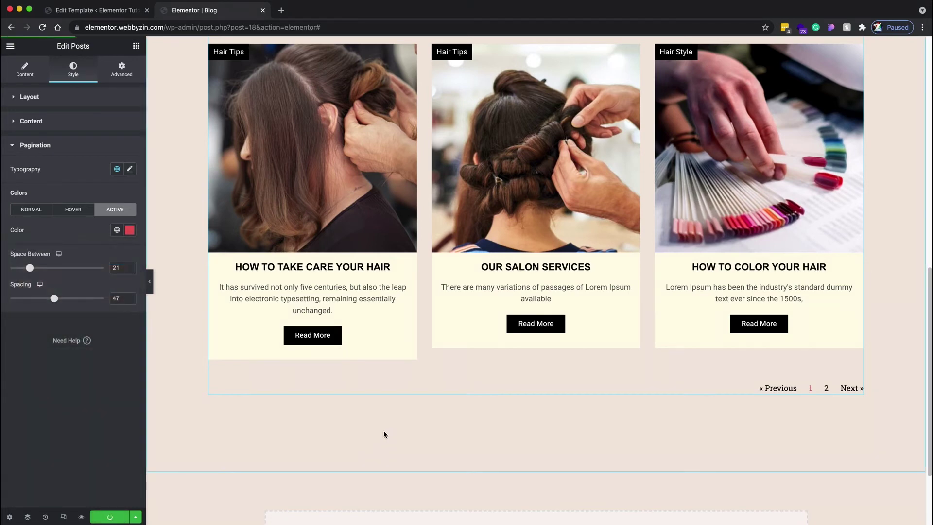
# Review the whole Blog page, checking the post cards' layout, the pagination and the Posts widget's content settings.
pyautogui.scroll(3, 681, 407)
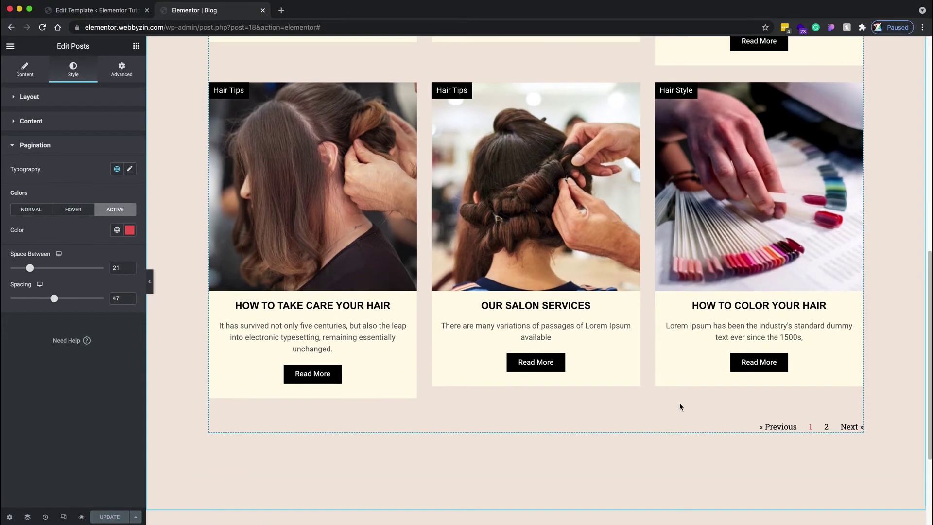
pyautogui.scroll(8, 681, 407)
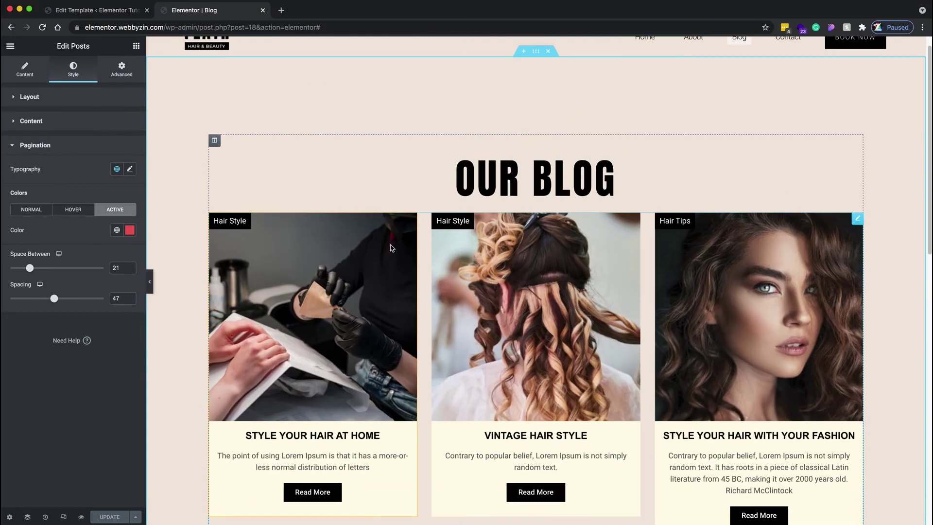
pyautogui.click(16, 71)
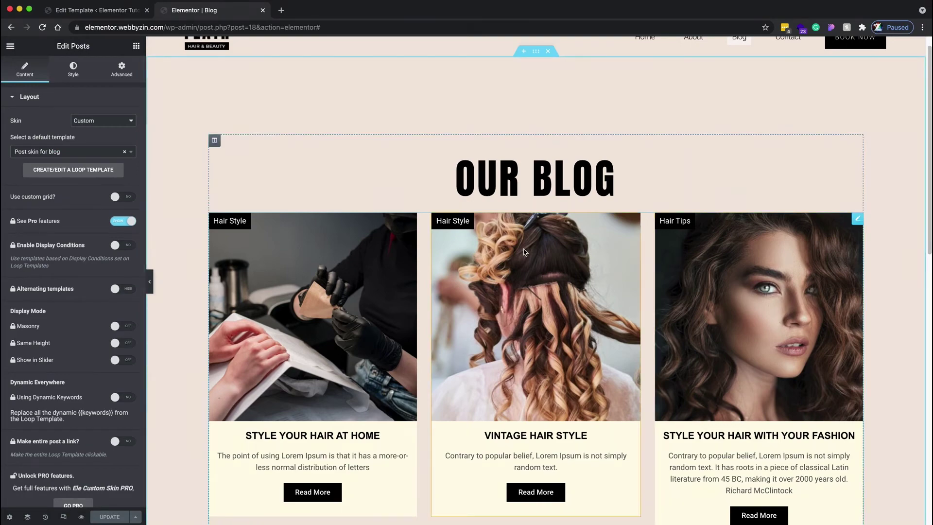
pyautogui.scroll(-3, 737, 285)
pyautogui.scroll(-6, 737, 284)
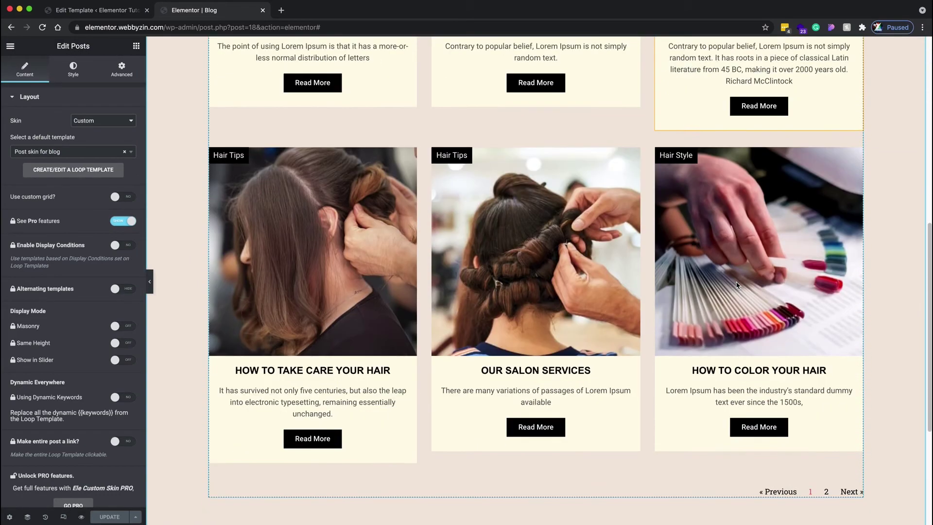
pyautogui.scroll(2, 737, 286)
pyautogui.scroll(1, 737, 286)
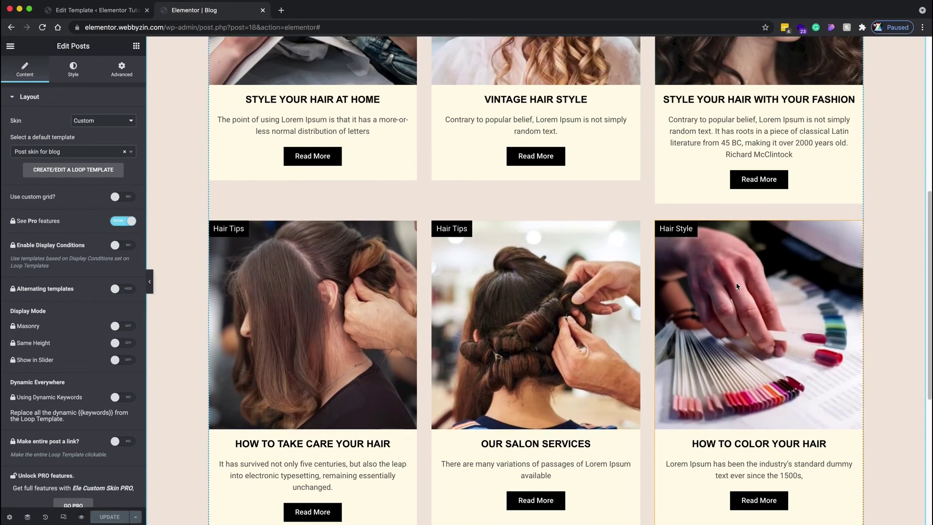
pyautogui.scroll(-2, 709, 277)
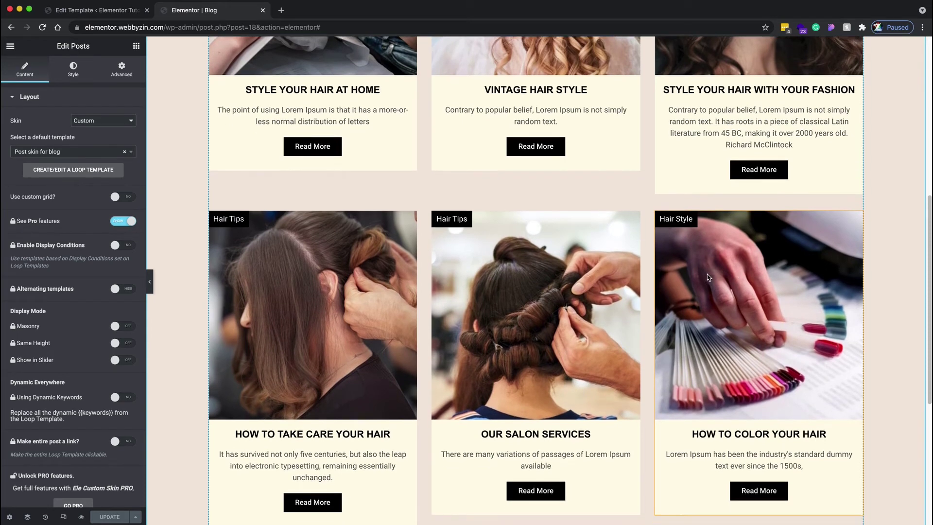
pyautogui.scroll(3, 709, 278)
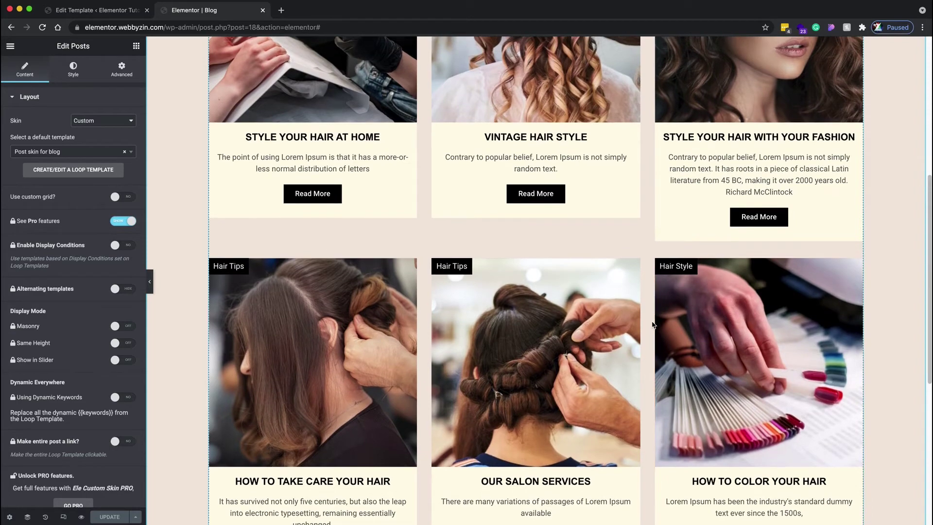
pyautogui.scroll(4, 652, 325)
pyautogui.scroll(-8, 651, 325)
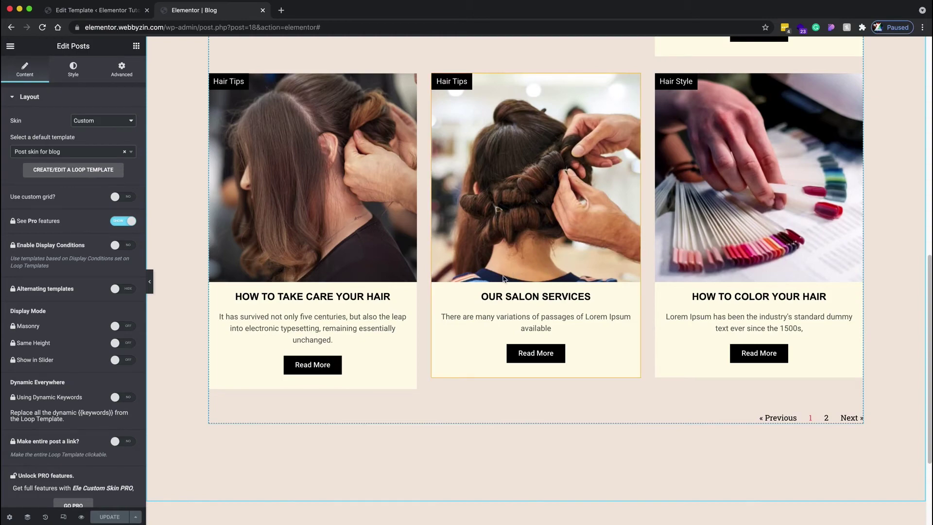
pyautogui.scroll(6, 447, 243)
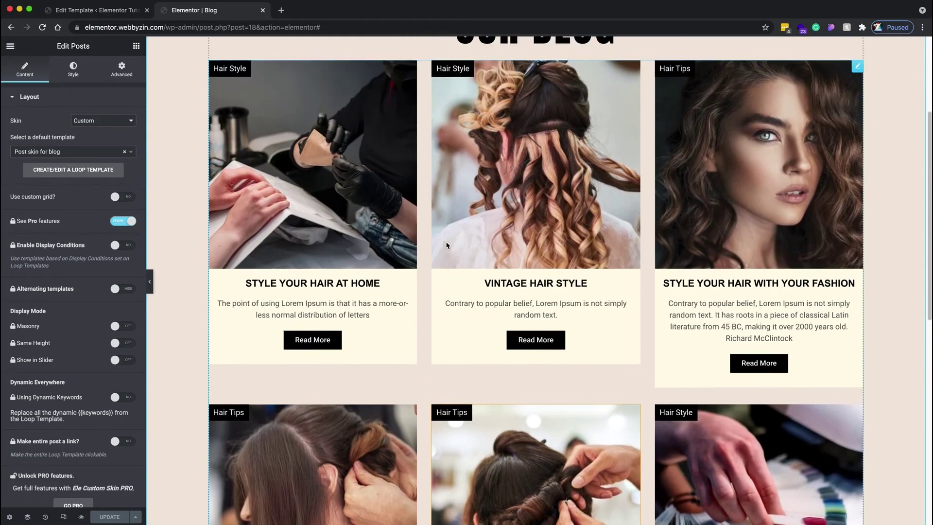
pyautogui.scroll(3, 447, 245)
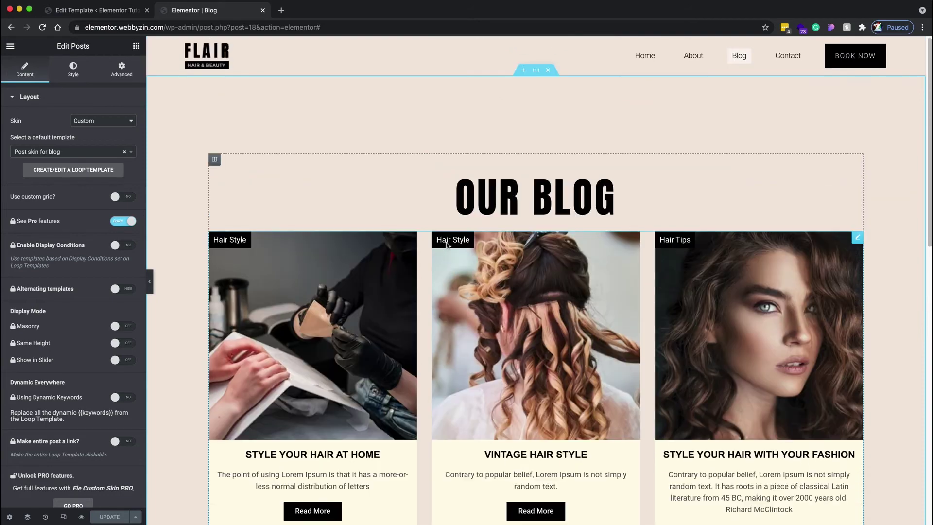
# Exit the Elementor editor to the WordPress dashboard and open the installed plugins list.
pyautogui.click(11, 46)
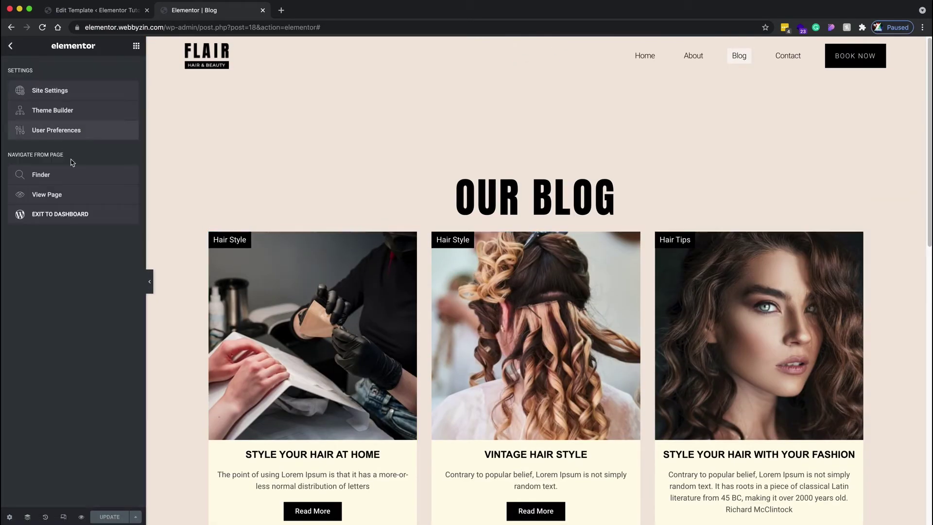
pyautogui.click(67, 215)
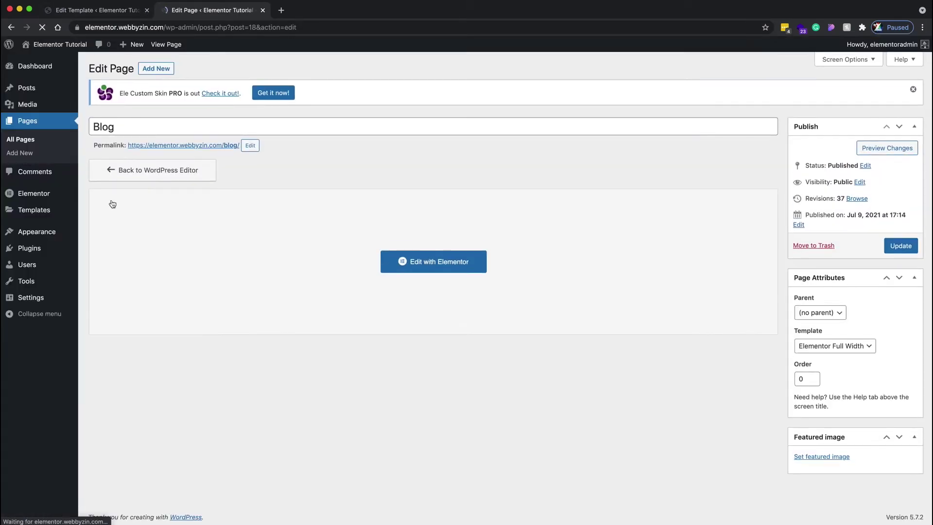
pyautogui.moveTo(36, 250)
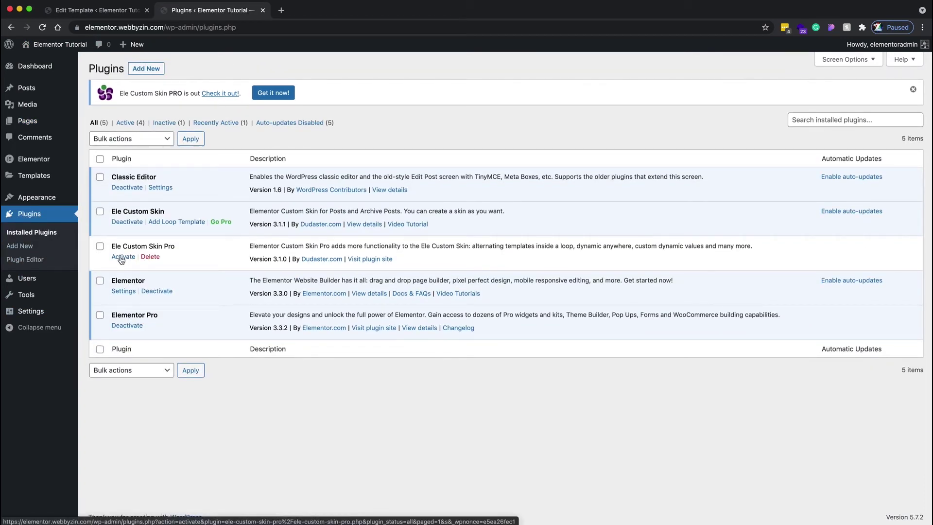
# Open the Go Pro page of the Ele Custom Skin plugin and view its pricing plans.
pyautogui.click(218, 223)
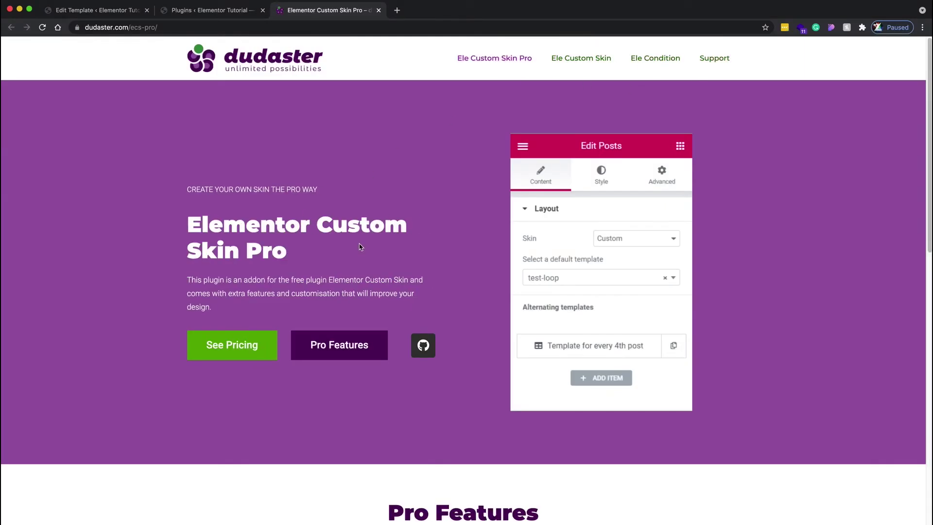
pyautogui.scroll(-1, 304, 282)
pyautogui.click(248, 291)
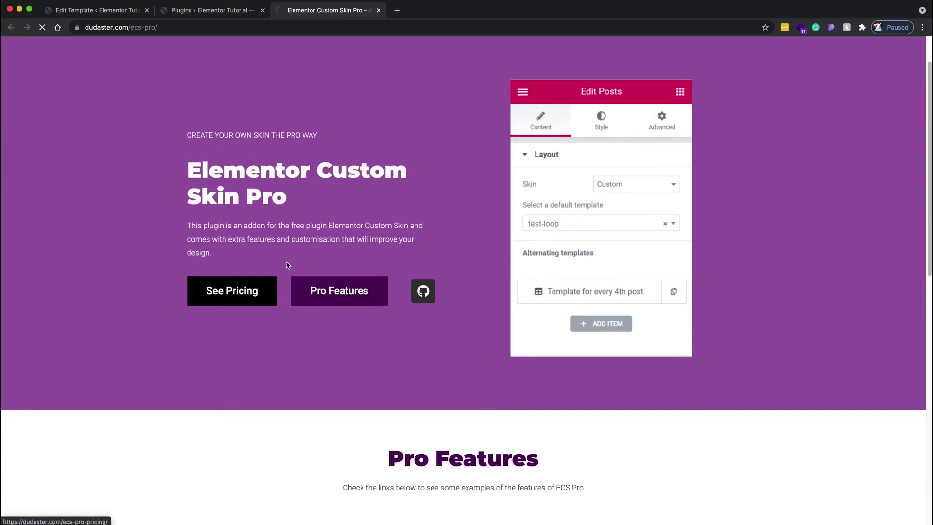
pyautogui.scroll(-4, 394, 267)
pyautogui.scroll(1, 401, 267)
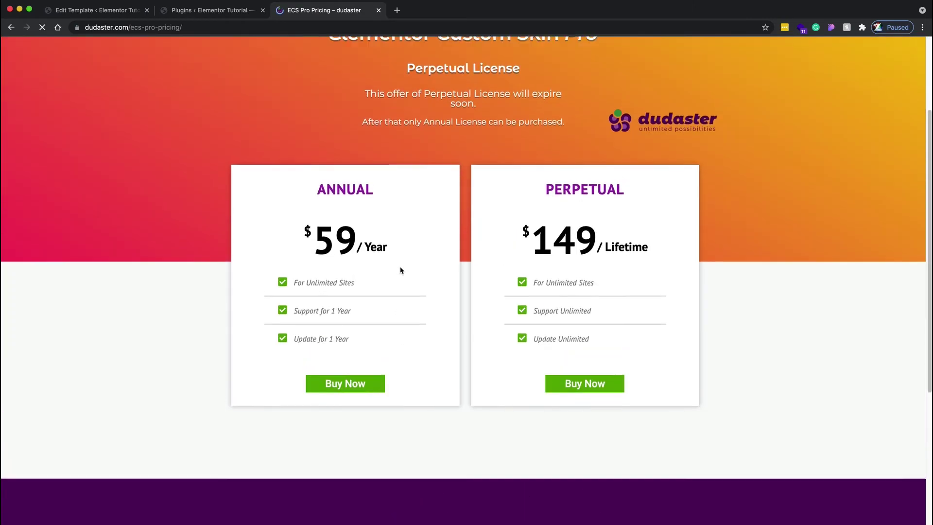
# Examine the prices and terms of the Annual and Perpetual licenses for Elementor Custom Skin Pro.
pyautogui.moveTo(313, 242); pyautogui.dragTo(400, 249)
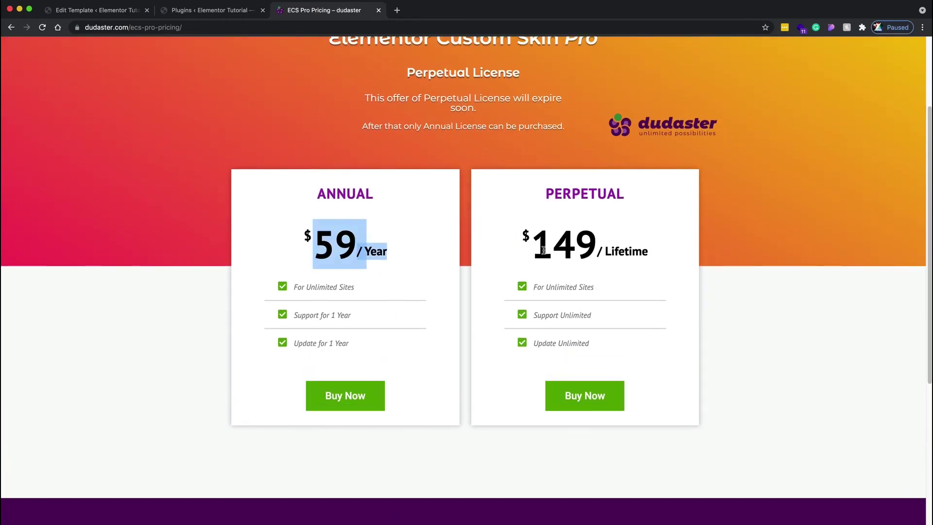
pyautogui.moveTo(543, 250); pyautogui.dragTo(686, 263)
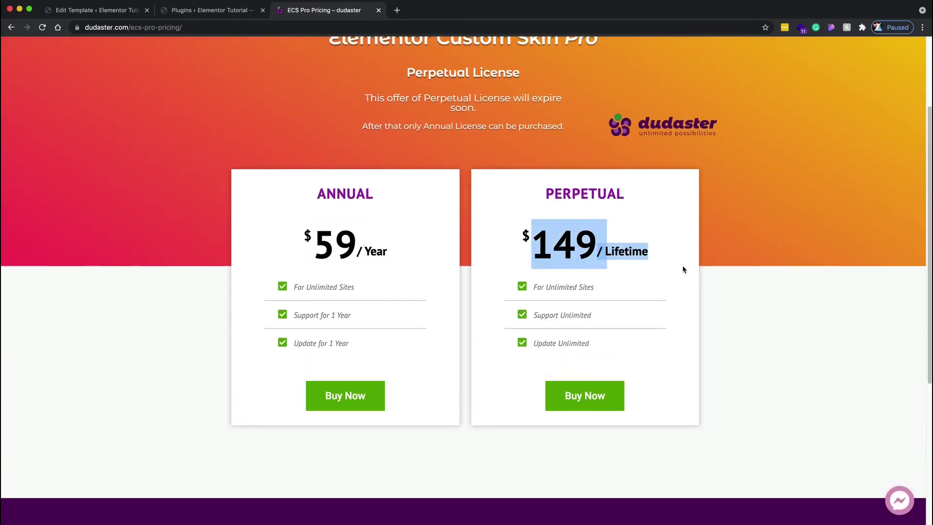
pyautogui.click(674, 266)
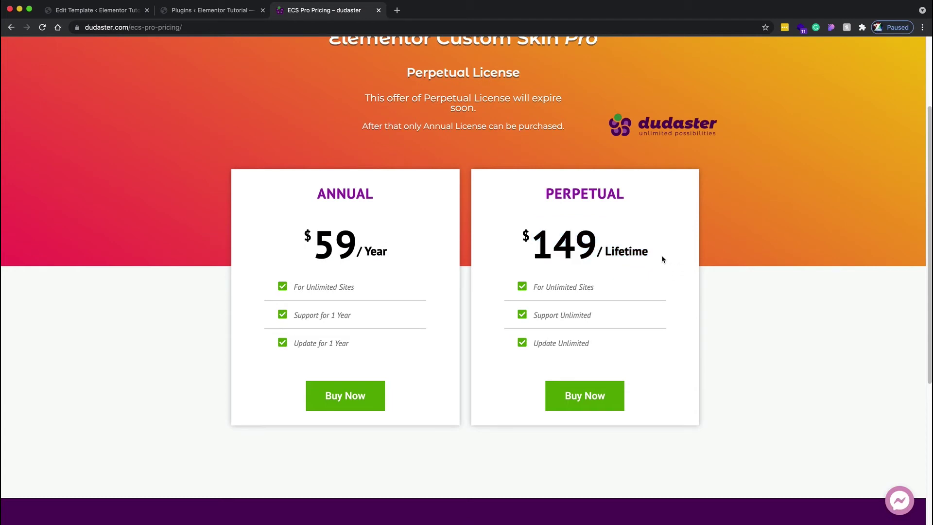
pyautogui.moveTo(663, 259); pyautogui.dragTo(534, 251)
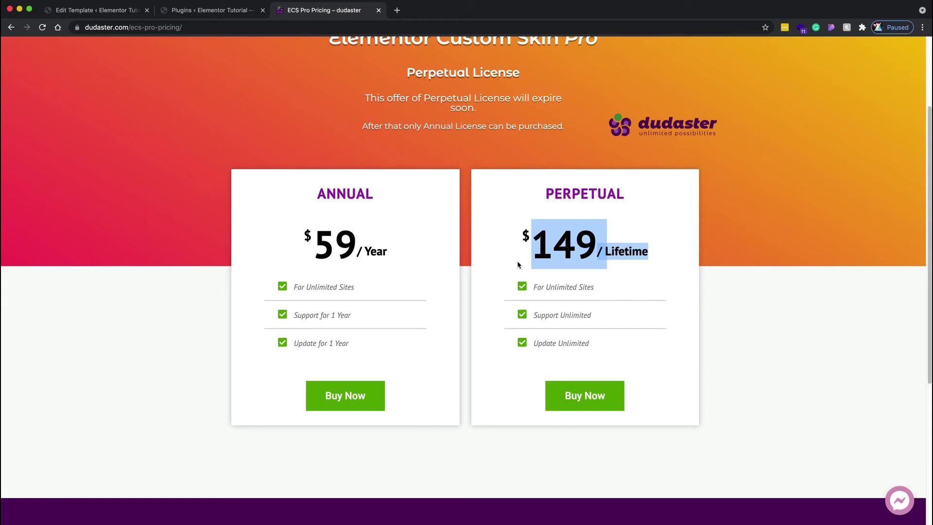
pyautogui.scroll(3, 542, 315)
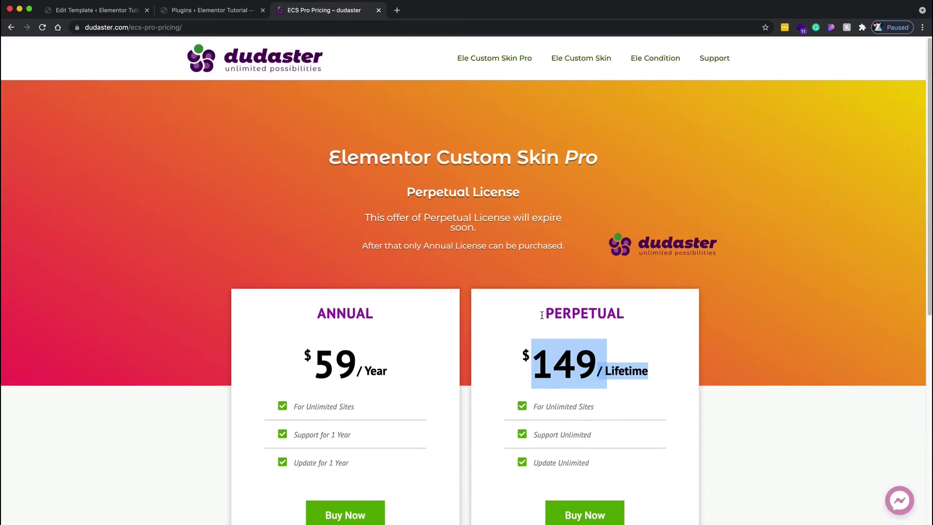
pyautogui.scroll(-2, 543, 318)
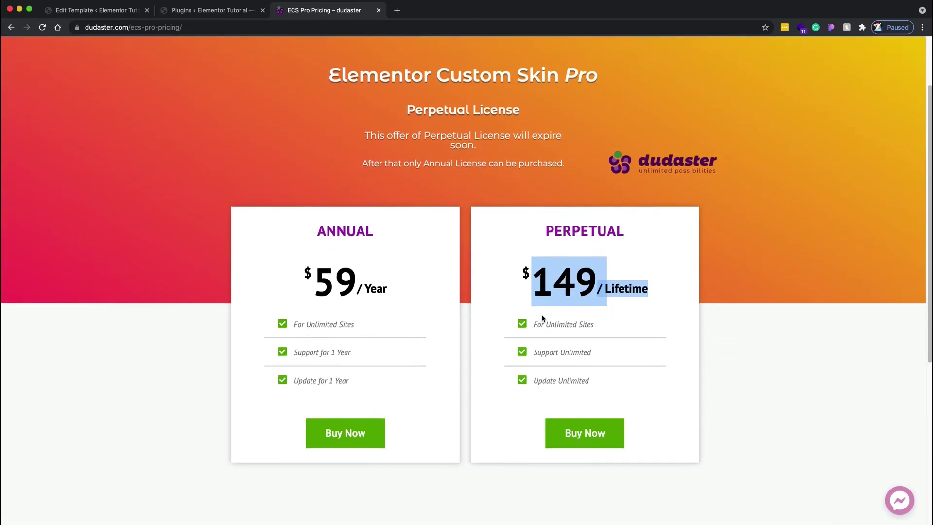
pyautogui.scroll(2, 543, 318)
pyautogui.scroll(-2, 543, 318)
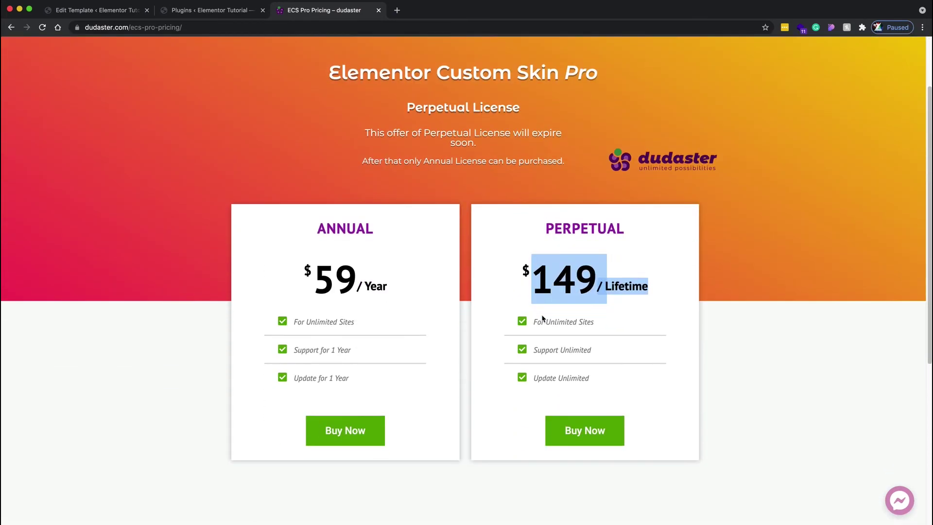
pyautogui.scroll(1, 542, 318)
pyautogui.scroll(1, 543, 315)
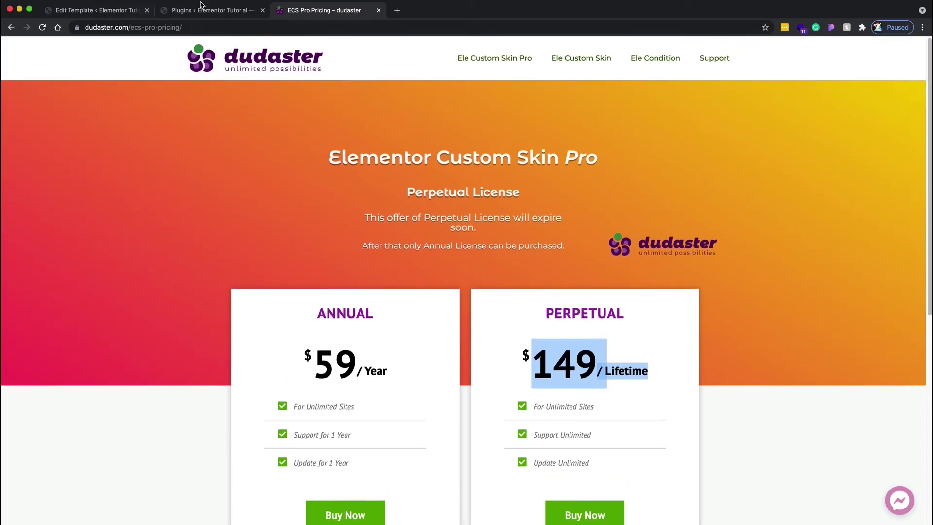
# Return to the installed plugins list and activate the Ele Custom Skin Pro plugin.
pyautogui.click(218, 14)
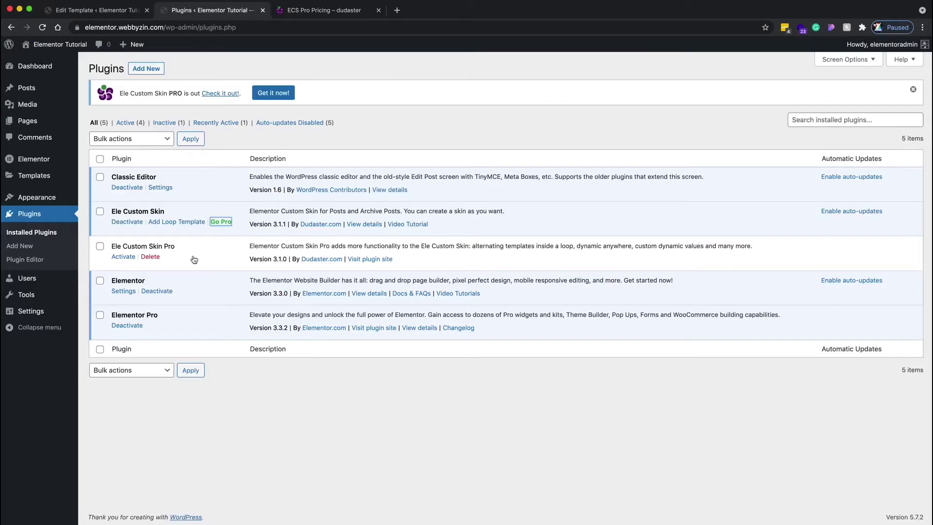
pyautogui.click(124, 257)
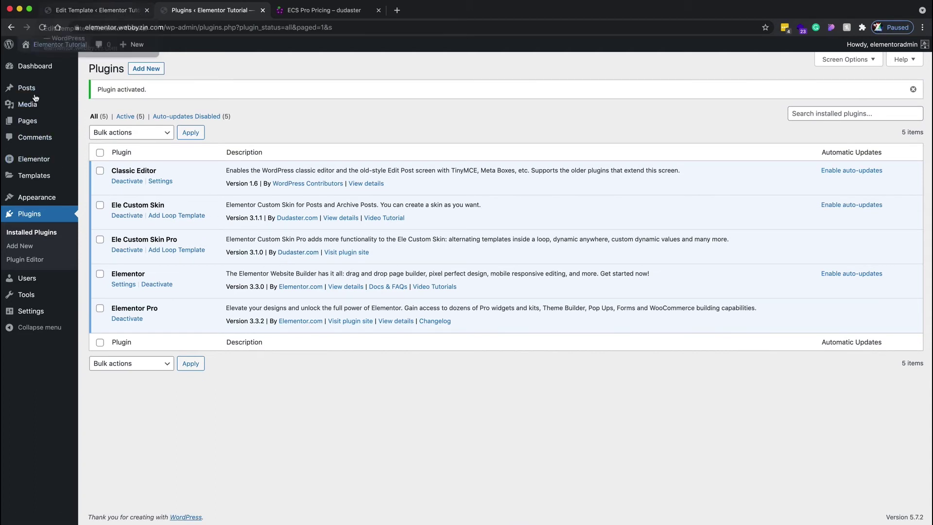
# Open the Theme Builder template list, and switch to the already open edit page of the "Post skin for blog" template.
pyautogui.moveTo(32, 205)
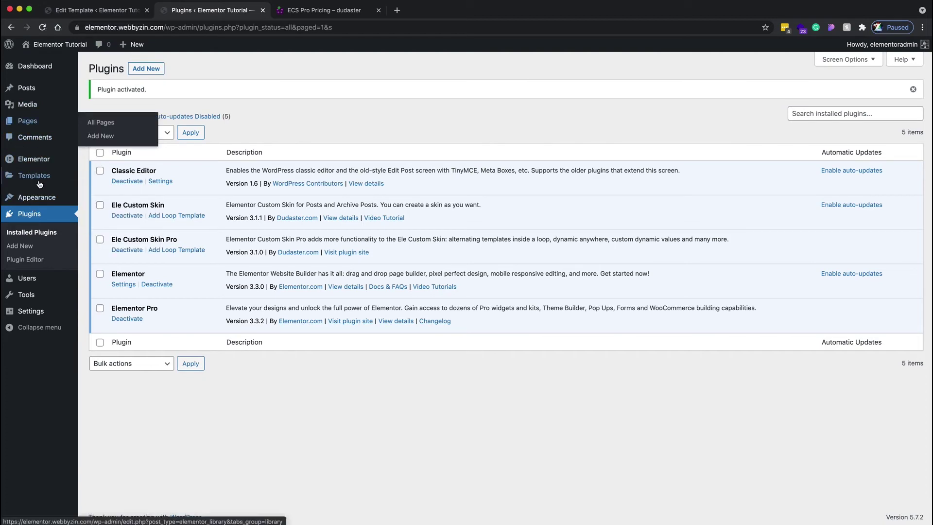
pyautogui.moveTo(34, 175)
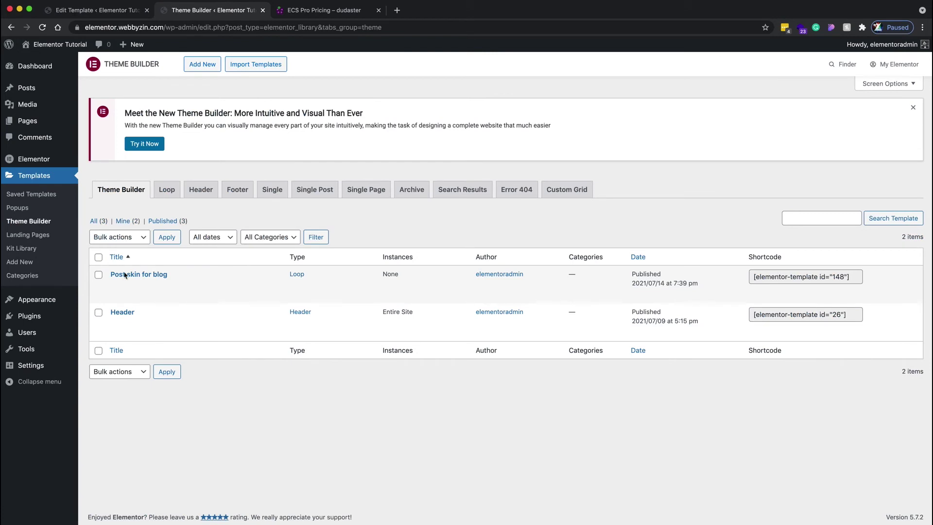
pyautogui.moveTo(122, 274)
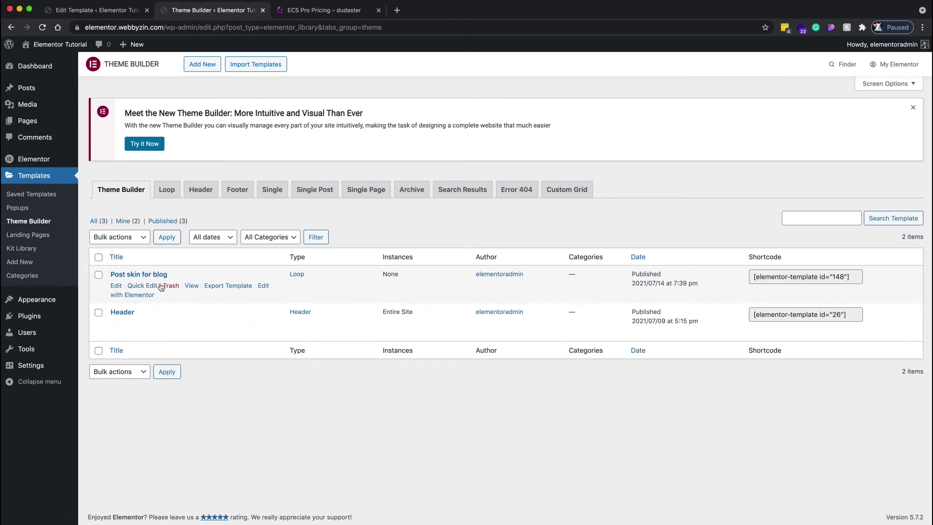
pyautogui.click(118, 17)
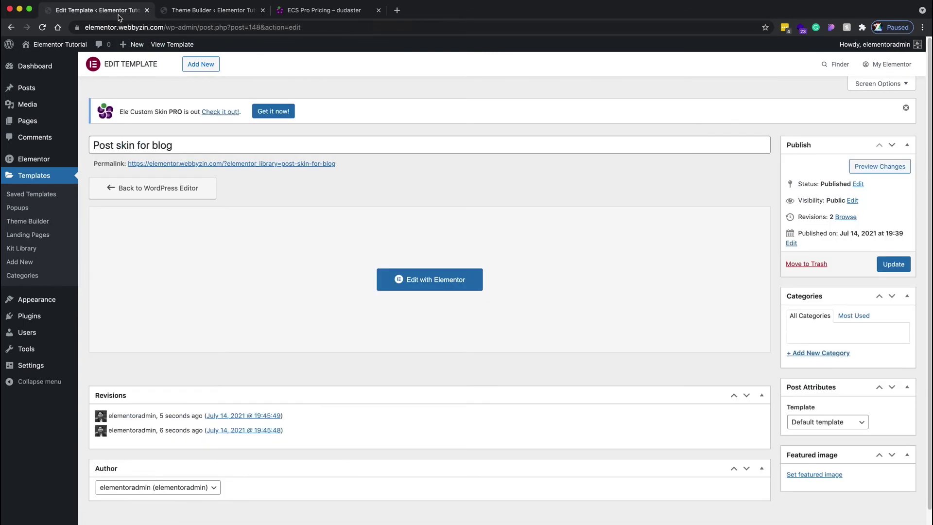
# Create a new Loop template named "Post Skin 2nd version" in the Theme Builder and dismiss the block library.
pyautogui.click(184, 18)
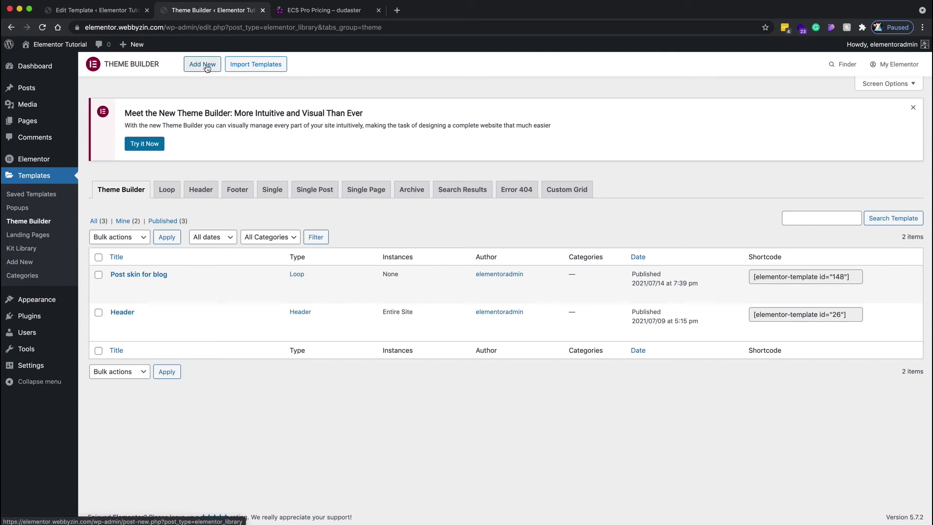
pyautogui.click(166, 189)
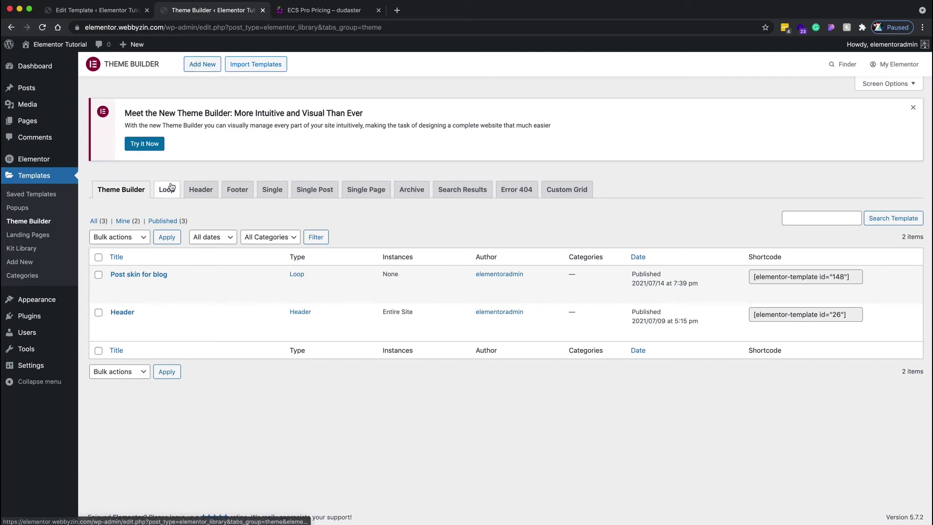
pyautogui.click(208, 70)
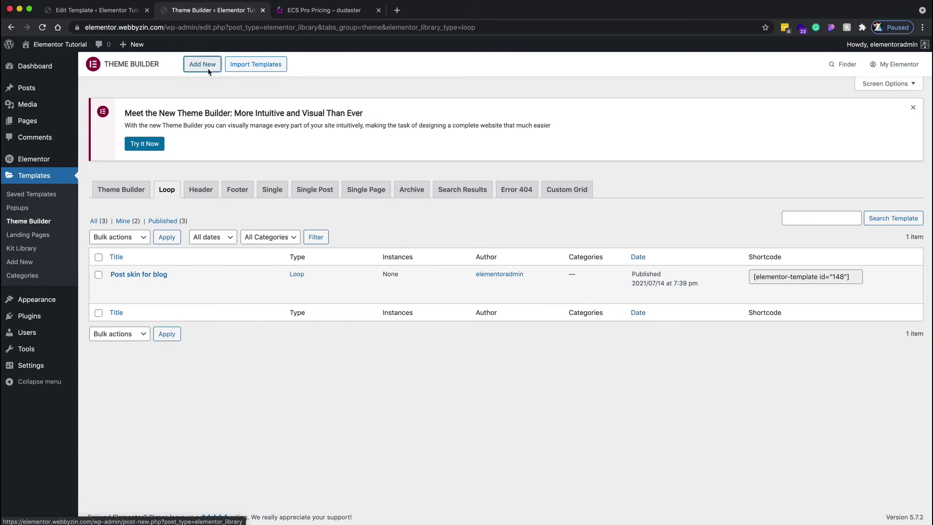
pyautogui.click(515, 332)
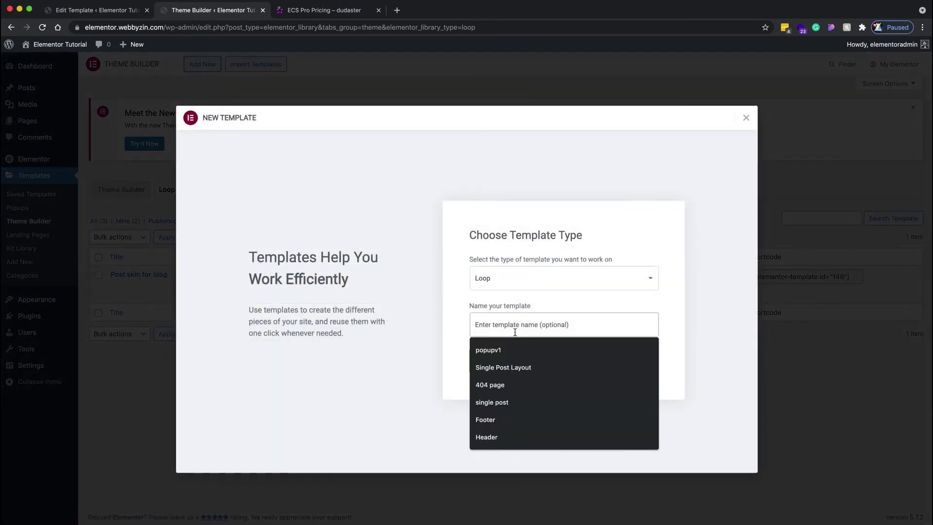
pyautogui.write('Post Skin')
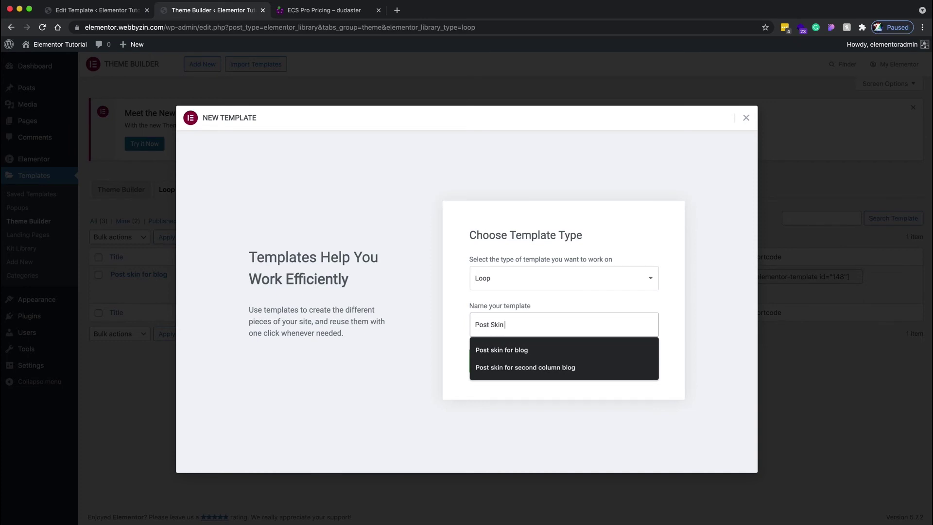
pyautogui.write('2nd version')
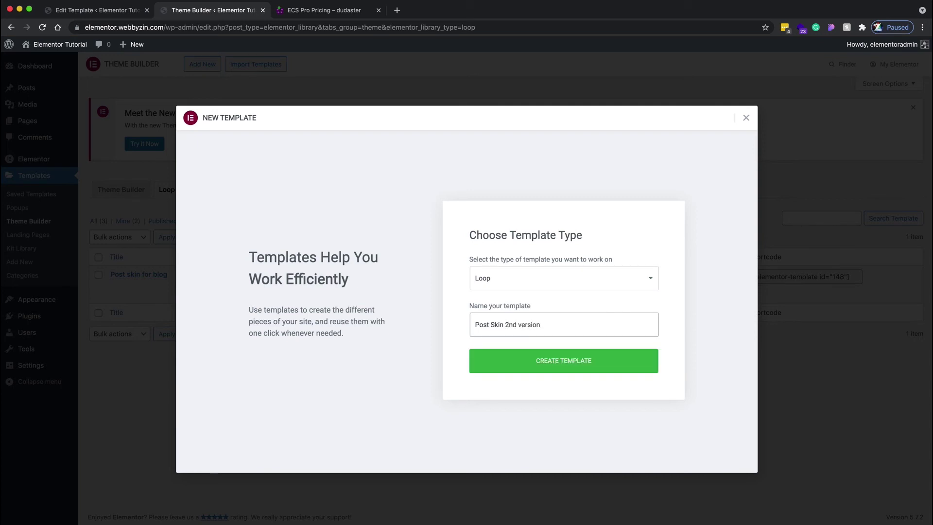
pyautogui.click(542, 370)
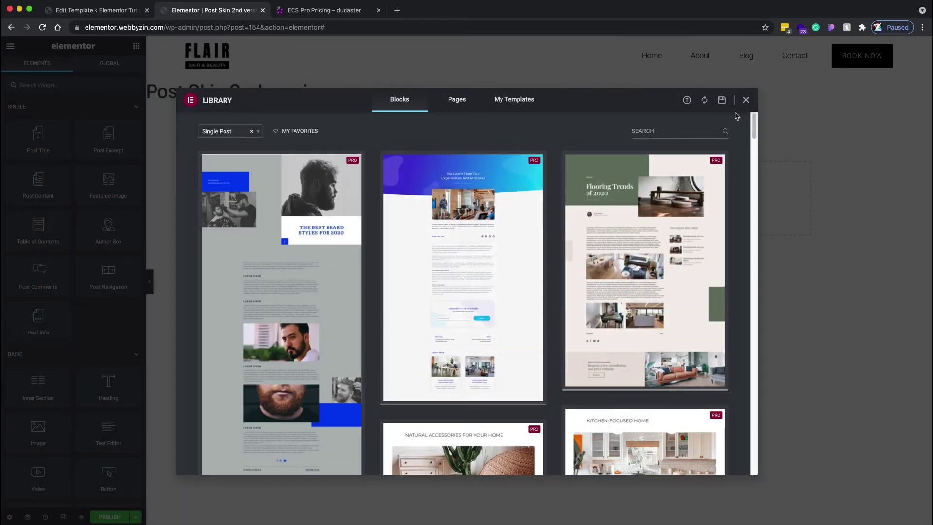
pyautogui.click(746, 101)
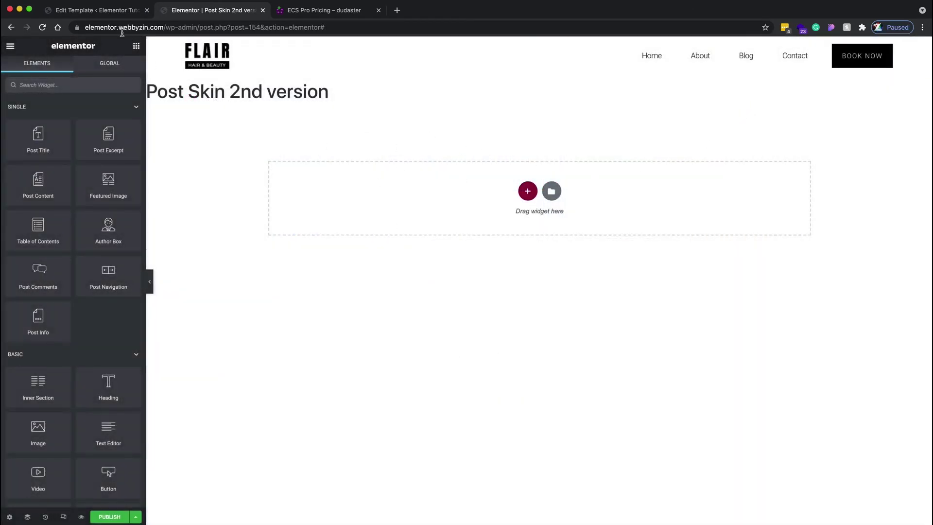
# Copy the whole section of the "Post skin for blog" template and paste it into "Post Skin 2nd version".
pyautogui.click(114, 12)
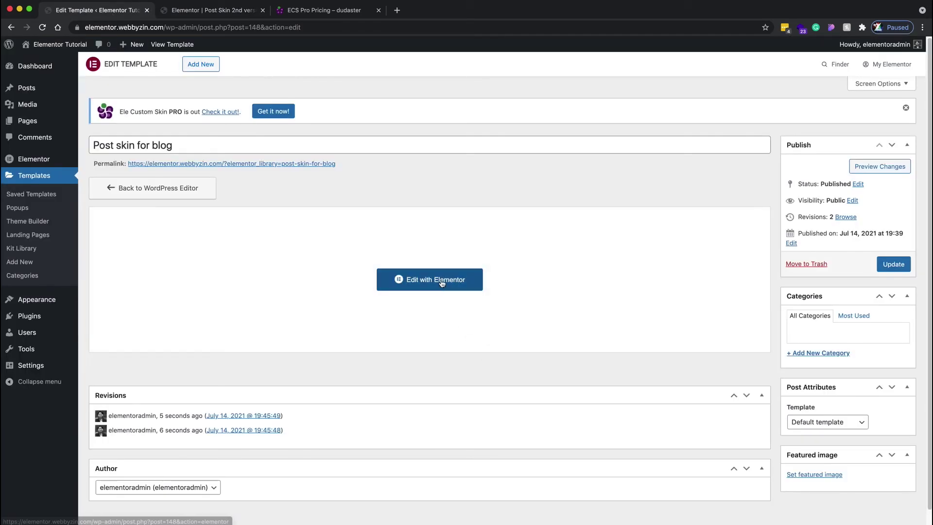
pyautogui.click(442, 282)
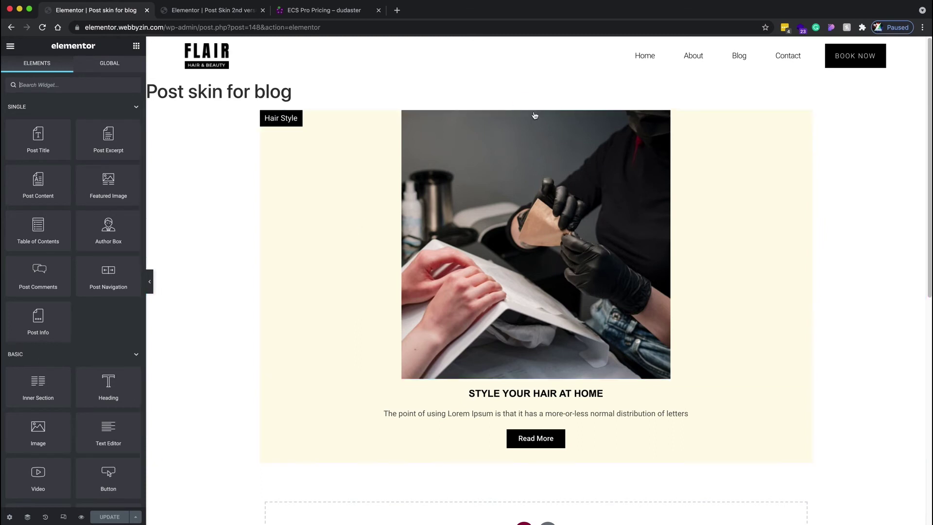
pyautogui.rightClick(534, 105)
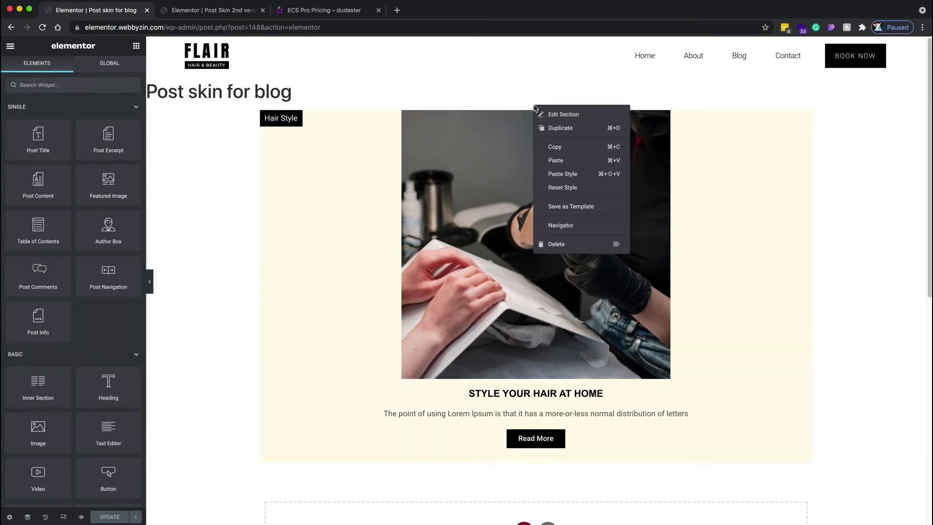
pyautogui.click(555, 147)
pyautogui.click(236, 18)
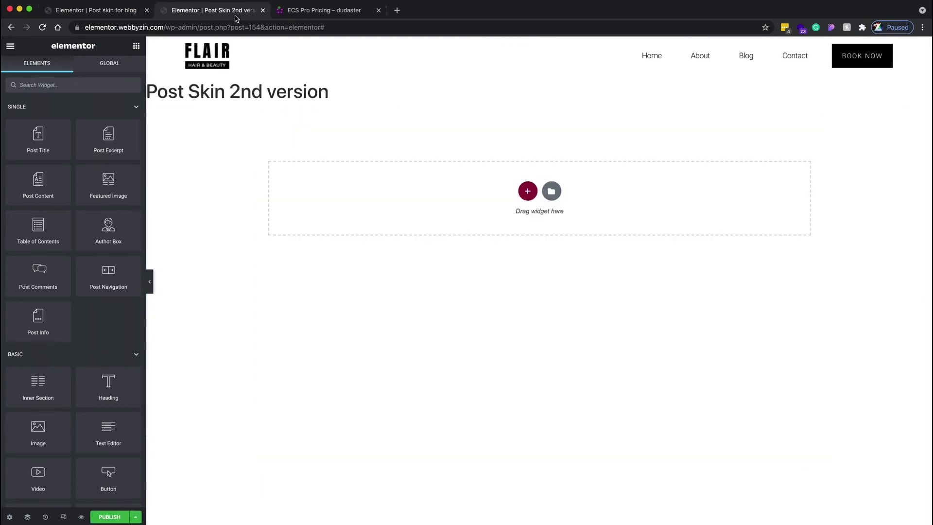
pyautogui.rightClick(481, 183)
pyautogui.click(510, 192)
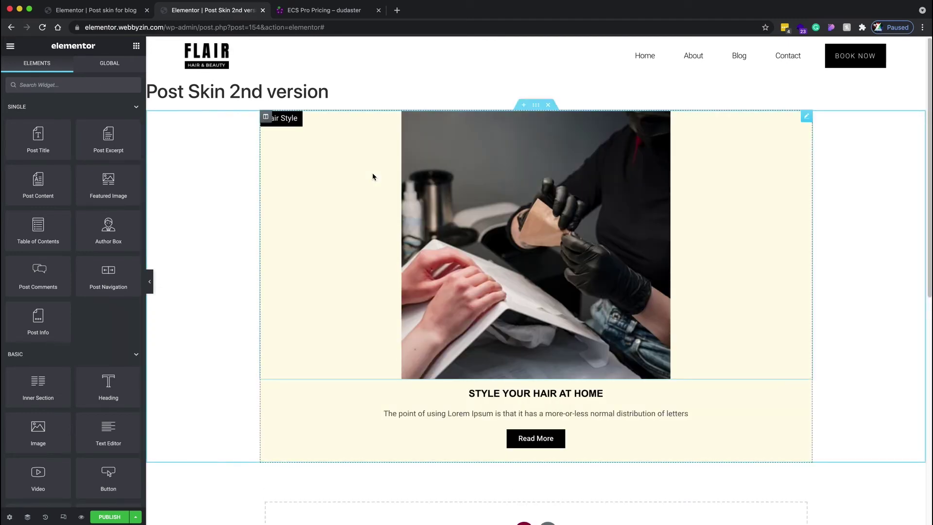
pyautogui.click(109, 11)
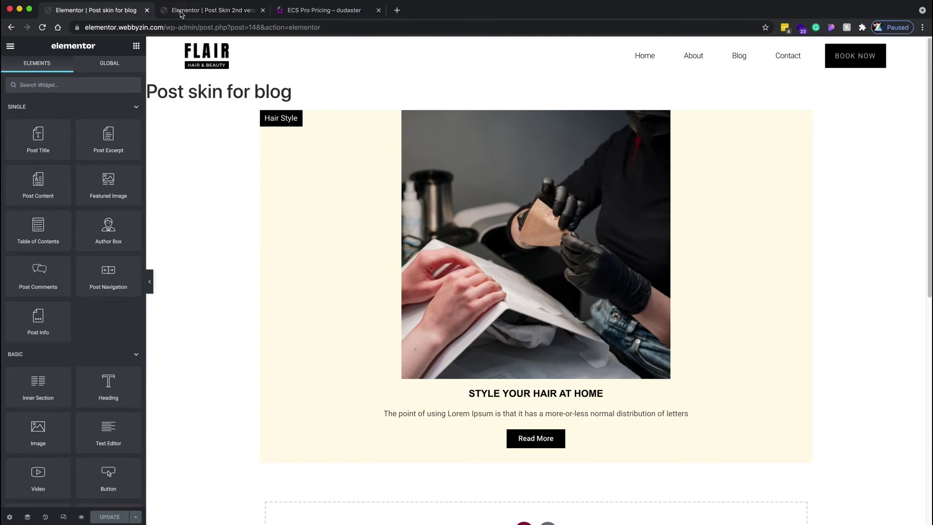
pyautogui.click(193, 12)
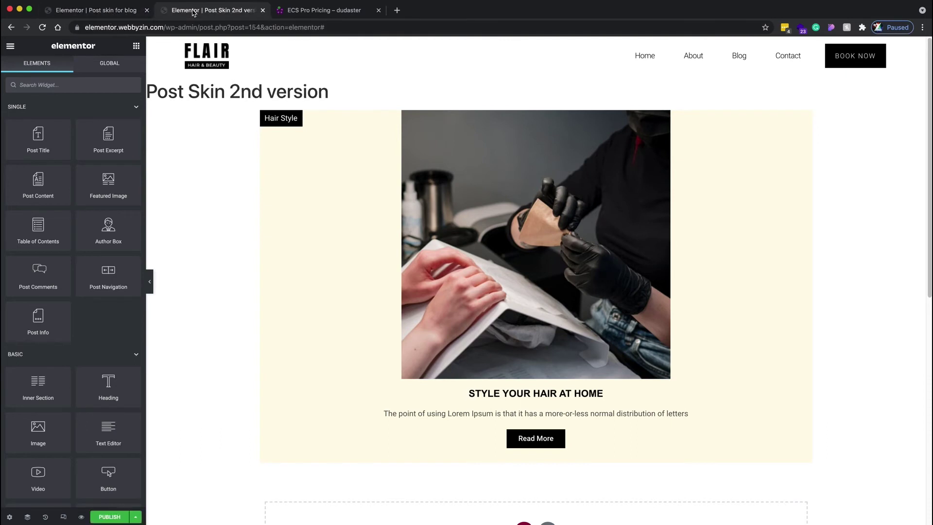
pyautogui.click(116, 14)
pyautogui.click(184, 14)
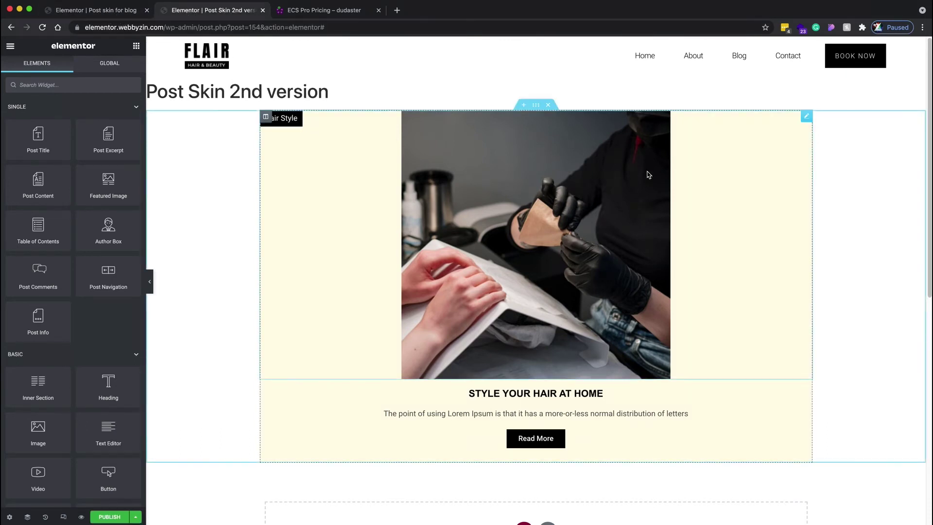
pyautogui.click(806, 116)
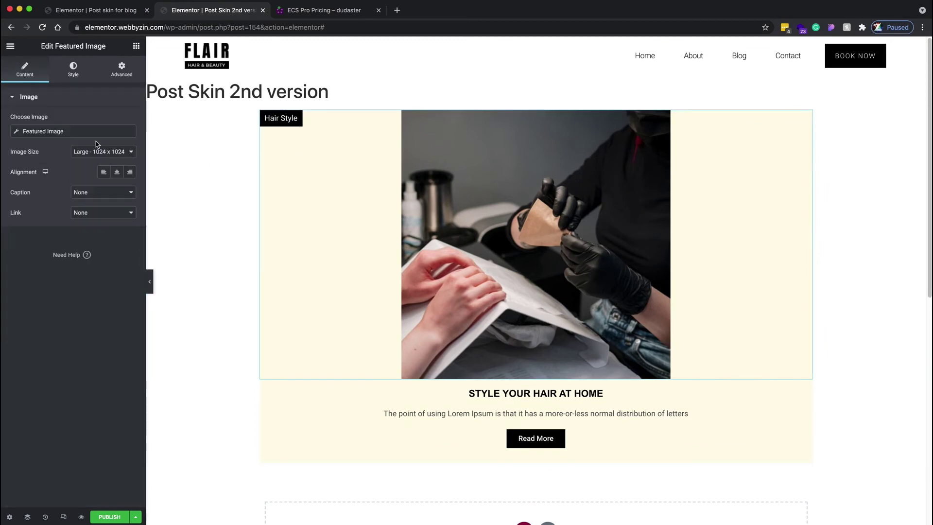
pyautogui.click(74, 69)
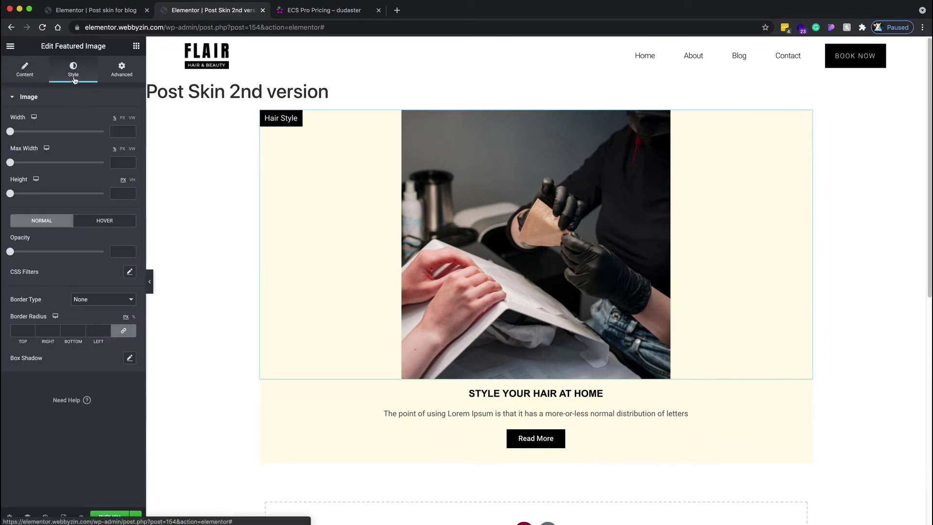
pyautogui.click(122, 70)
pyautogui.click(47, 301)
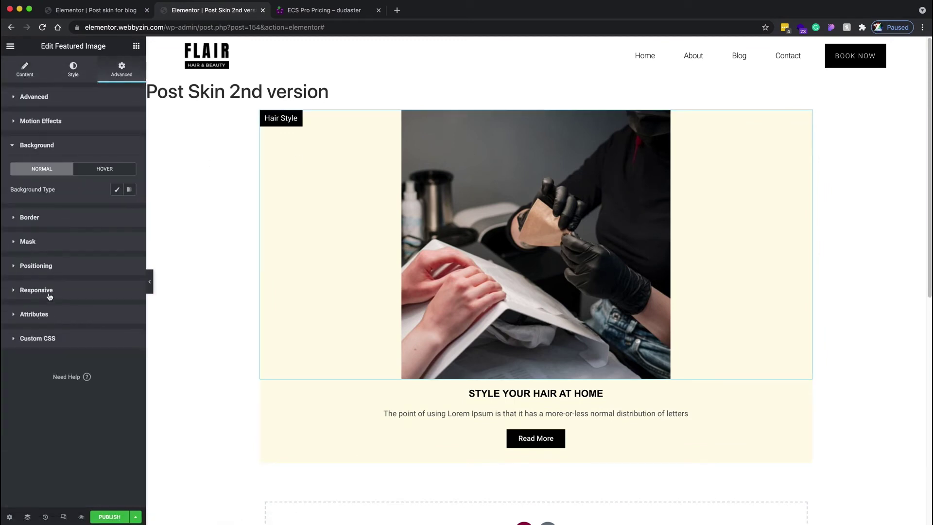
# Set the background color of the pasted section's column to white (#FFFFFF).
pyautogui.click(267, 118)
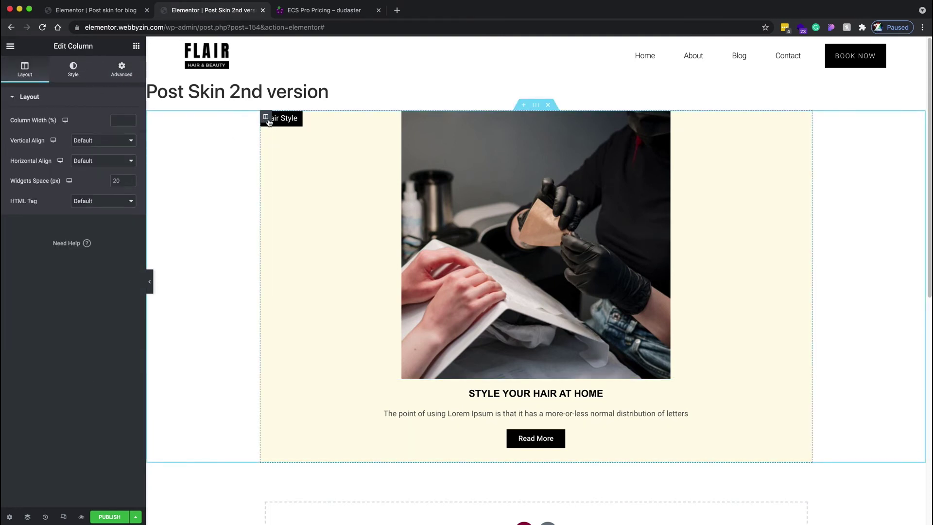
pyautogui.click(74, 71)
pyautogui.click(130, 161)
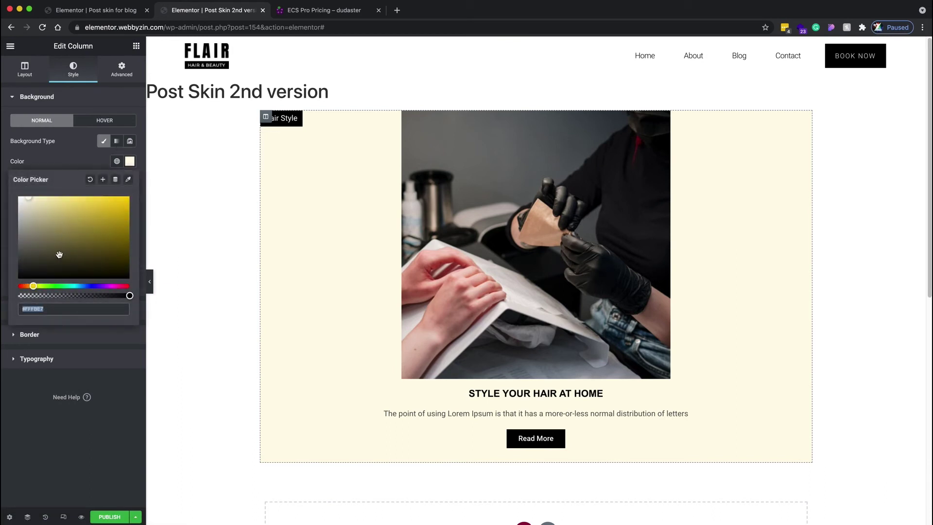
pyautogui.moveTo(31, 203); pyautogui.dragTo(19, 198)
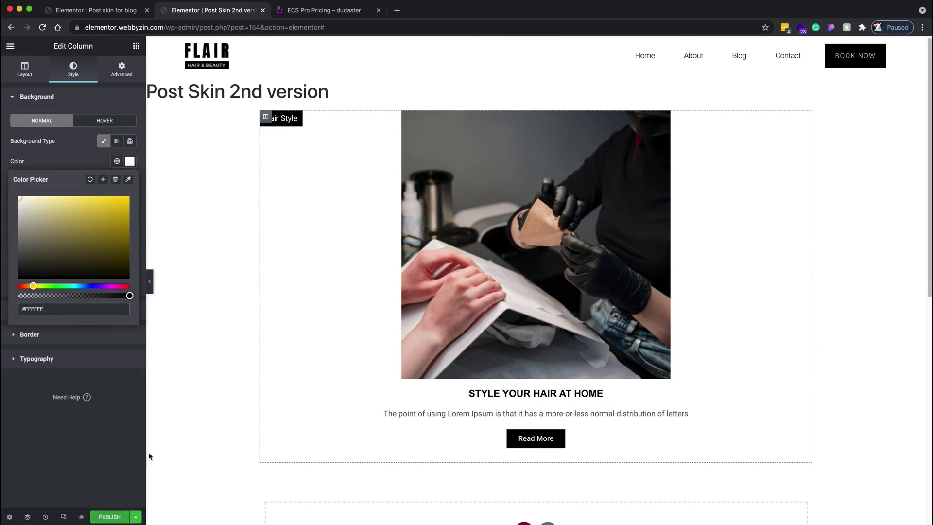
# Set the background color of the "Hair Style" Post Info label to orange (#FF6D04).
pyautogui.click(298, 119)
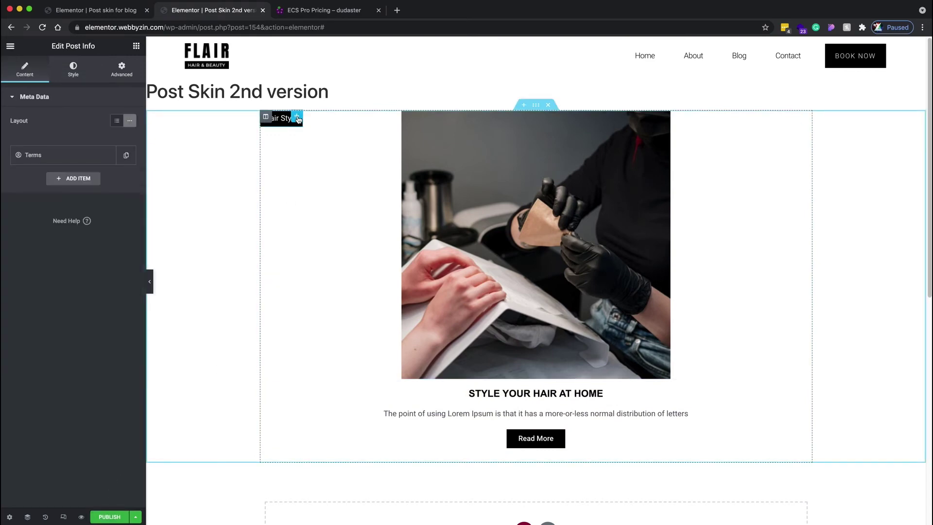
pyautogui.click(124, 73)
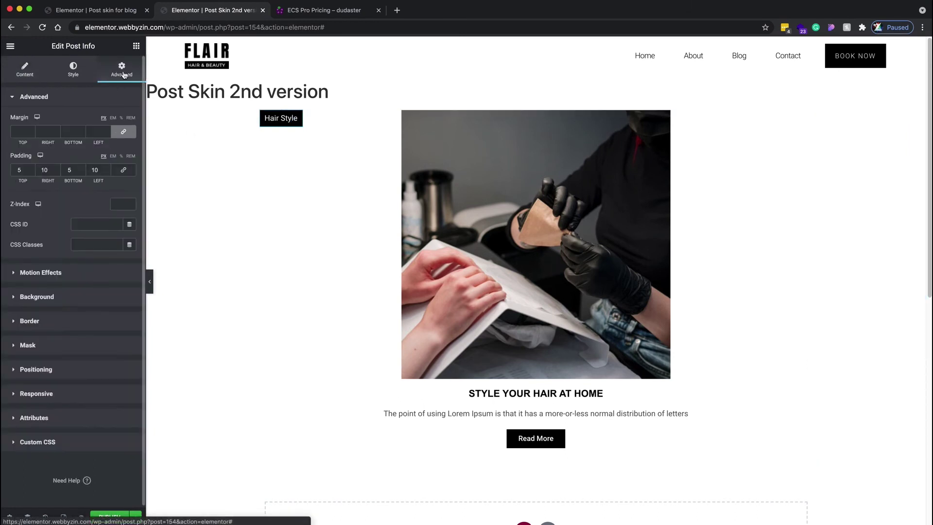
pyautogui.click(41, 296)
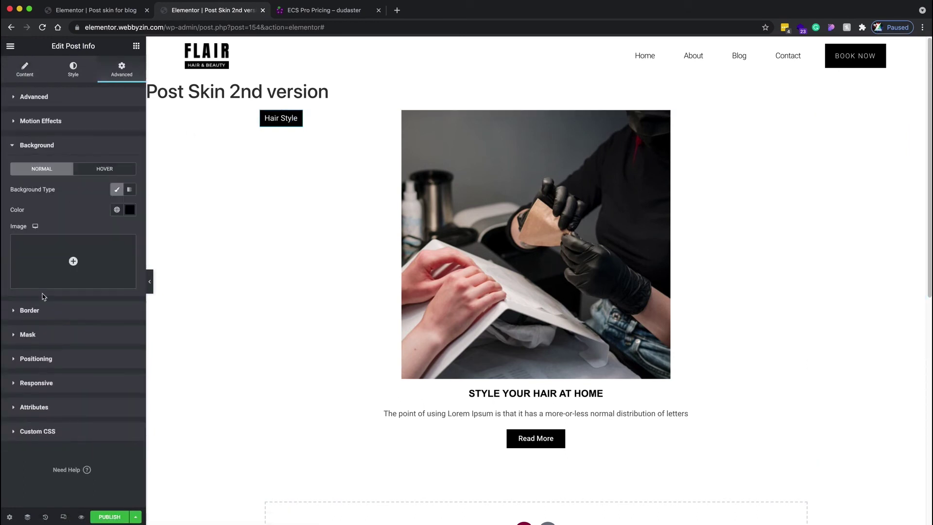
pyautogui.click(131, 210)
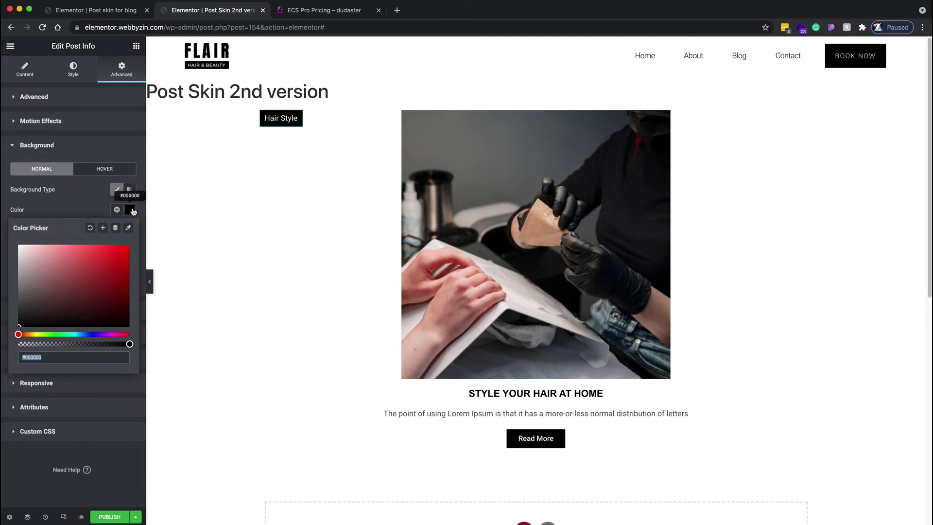
pyautogui.click(27, 334)
pyautogui.moveTo(97, 266); pyautogui.dragTo(127, 241)
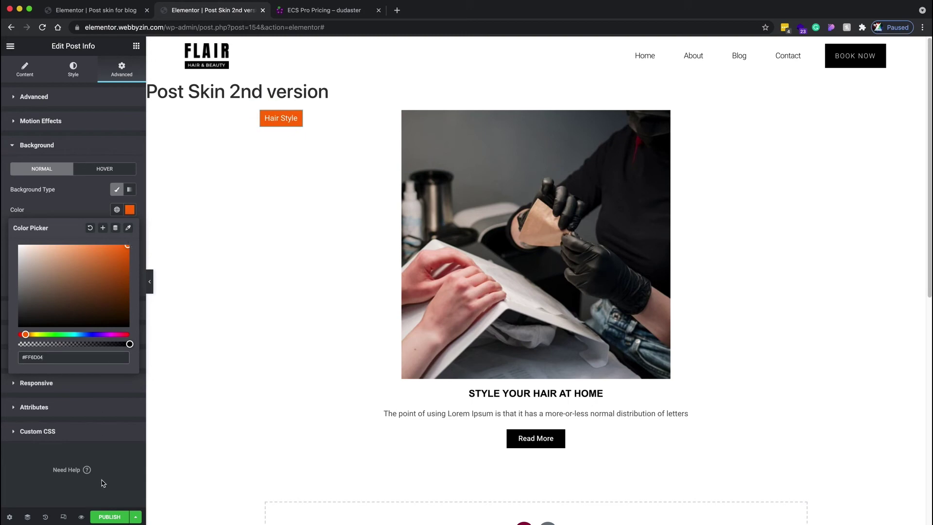
# Publish "Post Skin 2nd version" without any display conditions and exit its editor to the WordPress dashboard.
pyautogui.click(119, 518)
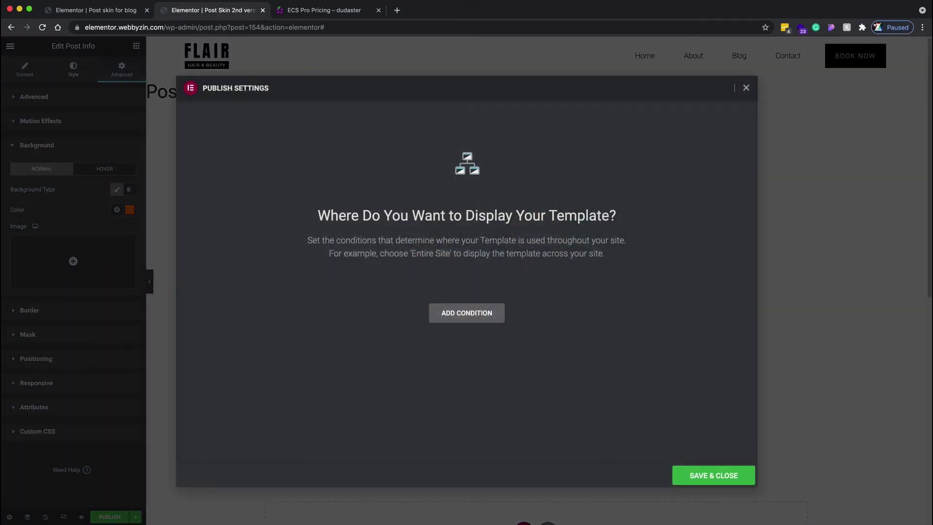
pyautogui.click(713, 476)
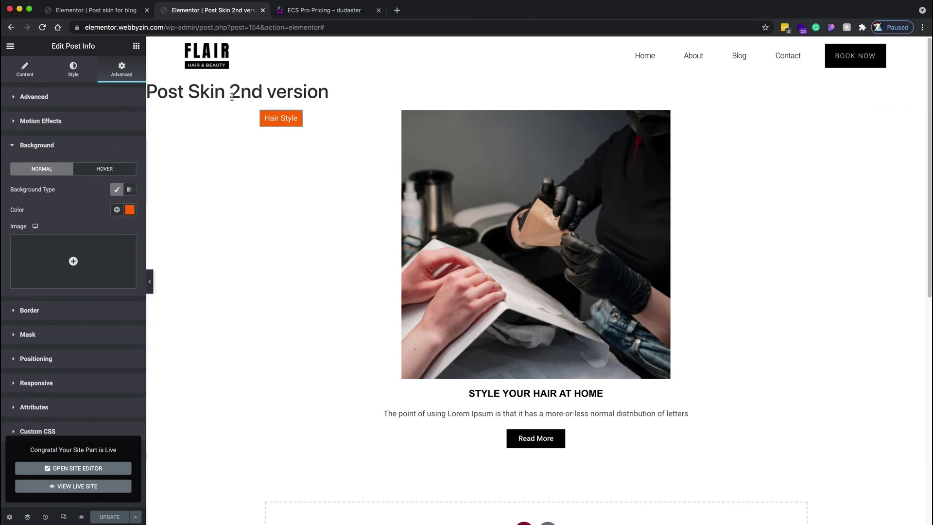
pyautogui.click(113, 17)
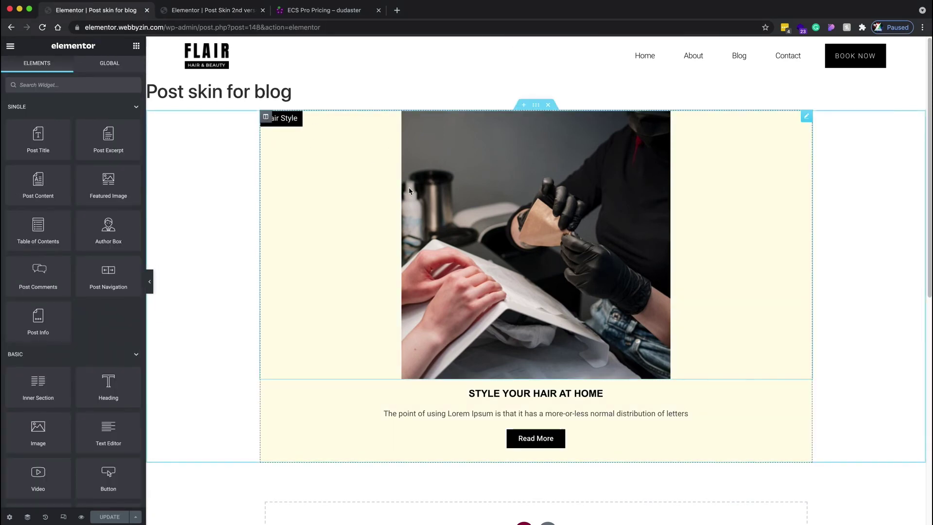
pyautogui.click(238, 15)
pyautogui.click(10, 46)
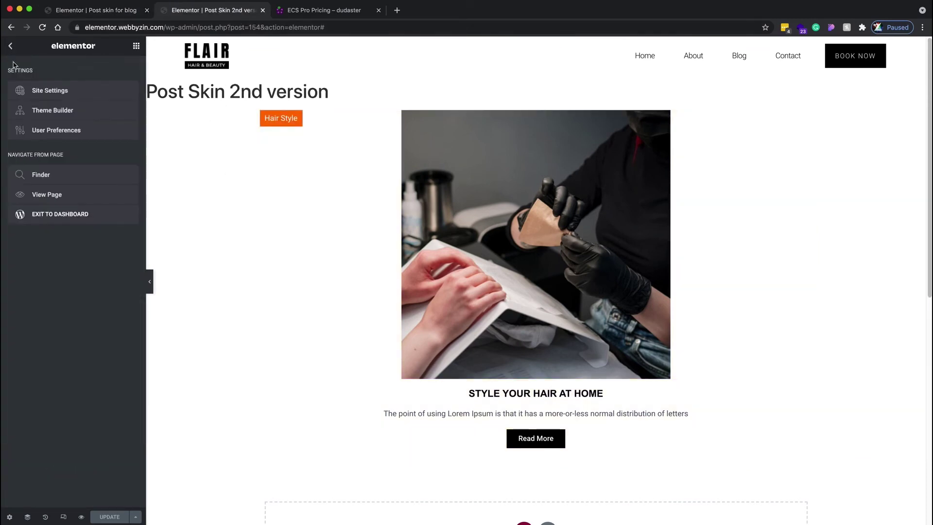
pyautogui.click(69, 218)
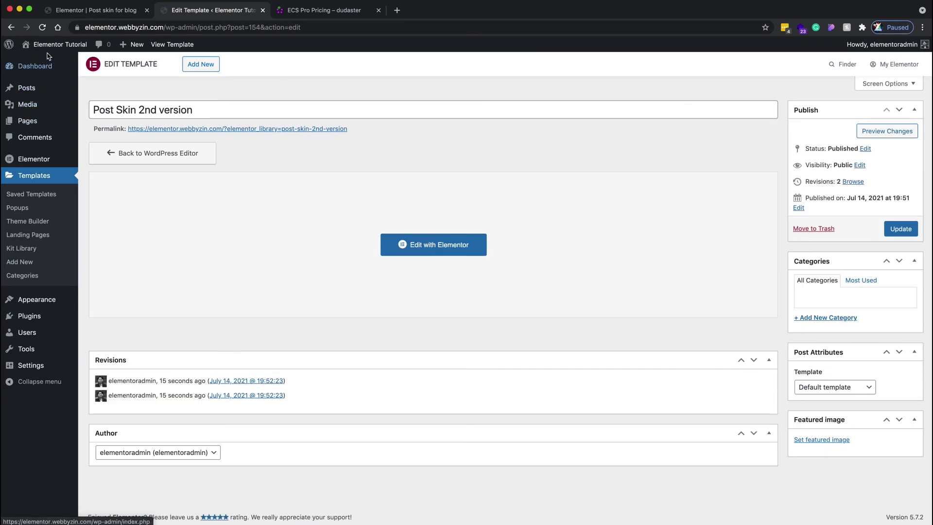
# Visit the live site and open its Blog page at the post grid.
pyautogui.moveTo(48, 45)
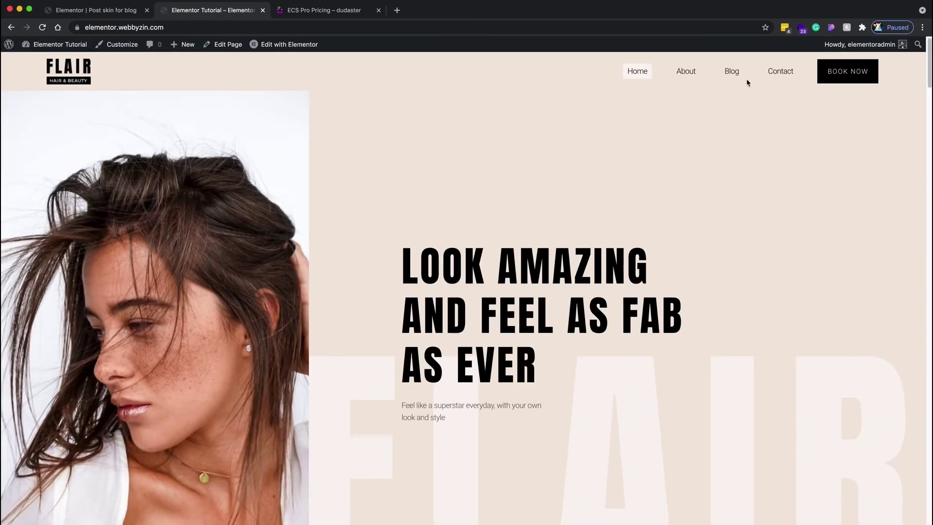
pyautogui.click(732, 72)
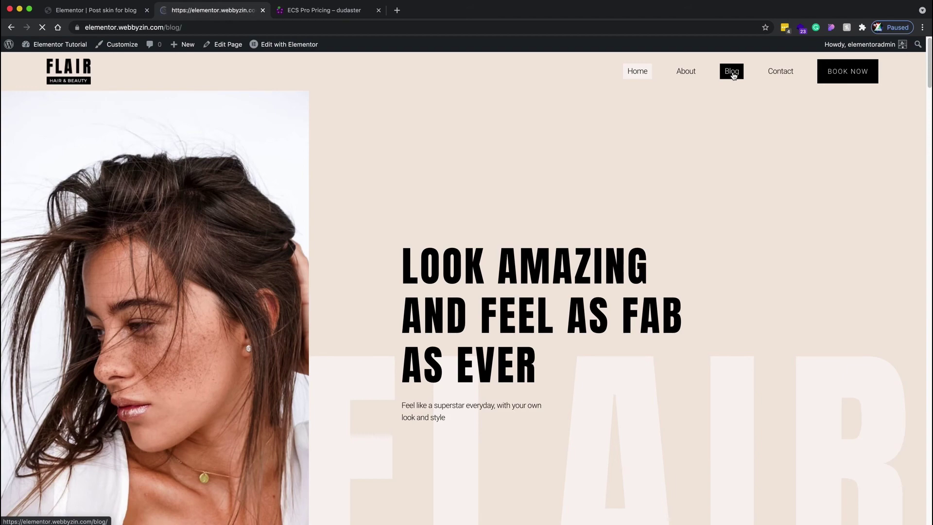
pyautogui.scroll(-4, 734, 74)
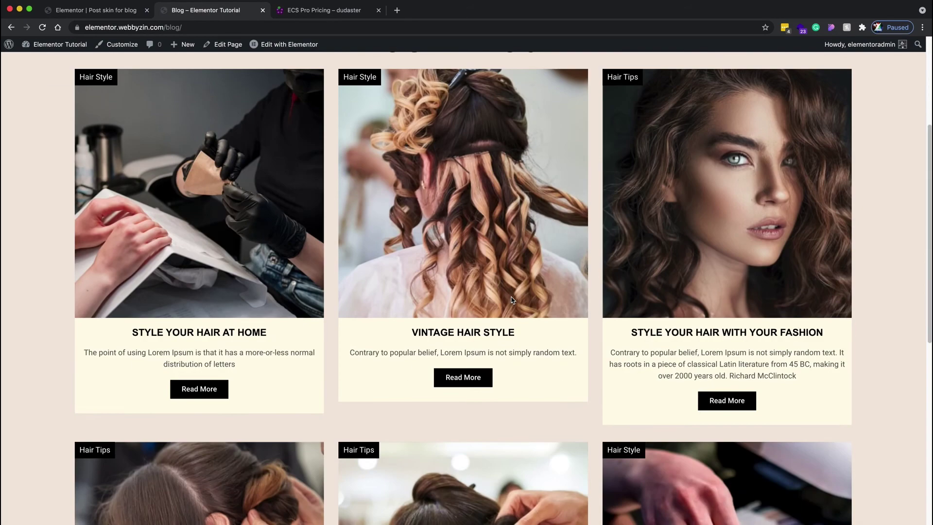
# Open the Blog page in the Elementor editor and bring up the settings of its Posts widget.
pyautogui.scroll(3, 283, 154)
pyautogui.moveTo(301, 46)
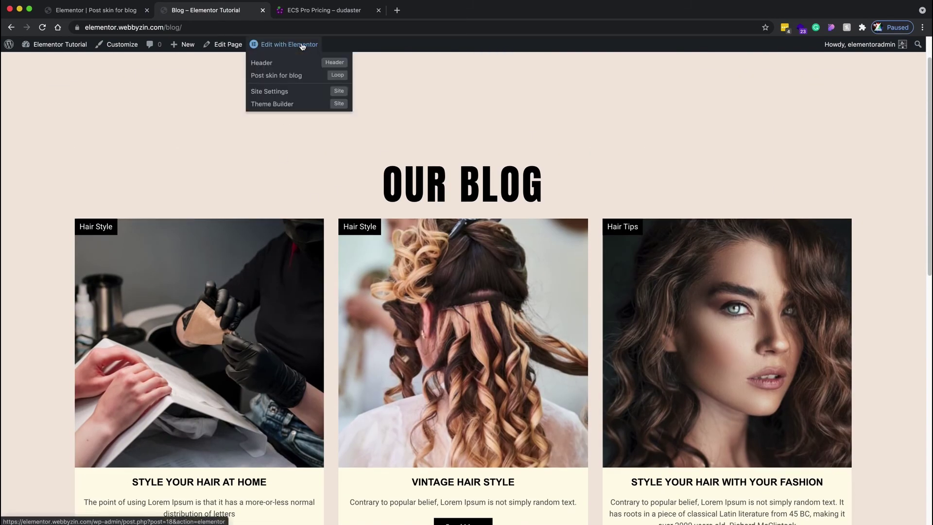
pyautogui.click(292, 45)
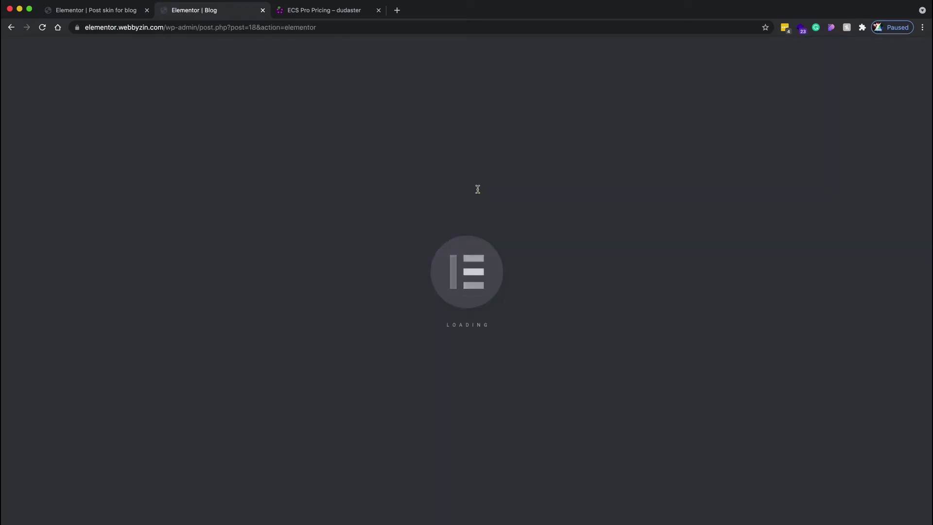
pyautogui.scroll(-2, 473, 190)
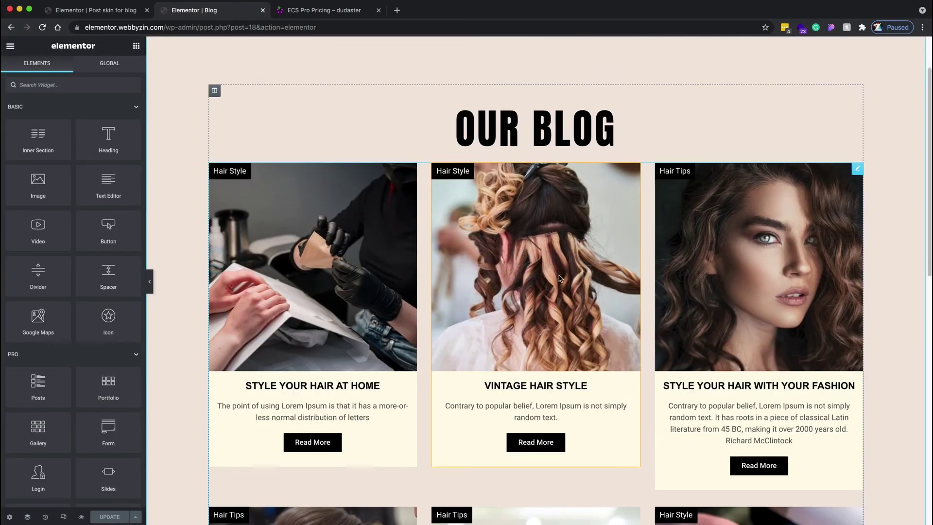
pyautogui.click(857, 169)
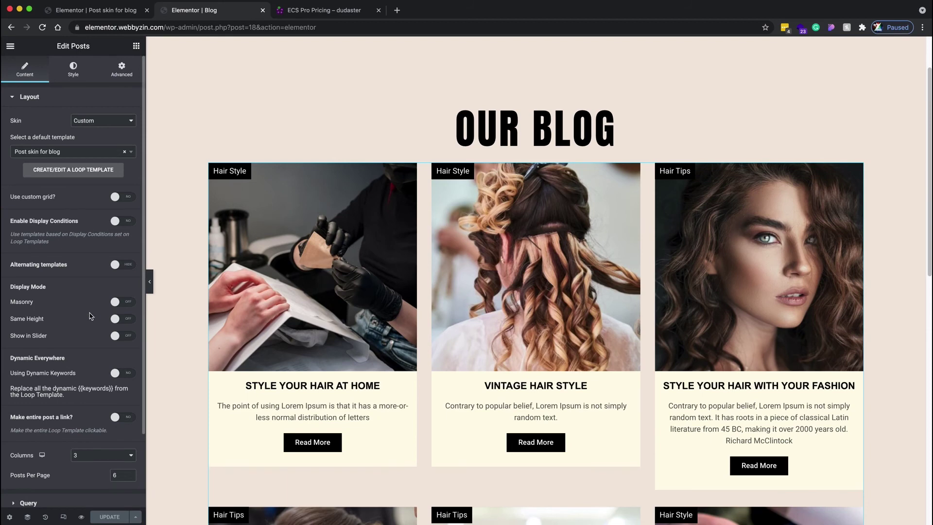
# Enable the Same Height display mode for the Posts widget and check both rows of cards.
pyautogui.scroll(-1, 89, 316)
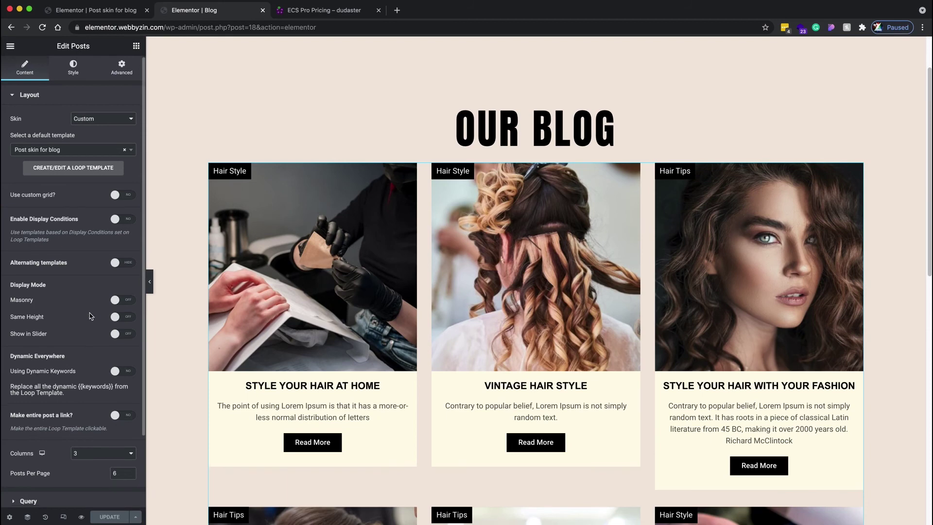
pyautogui.scroll(-1, 98, 398)
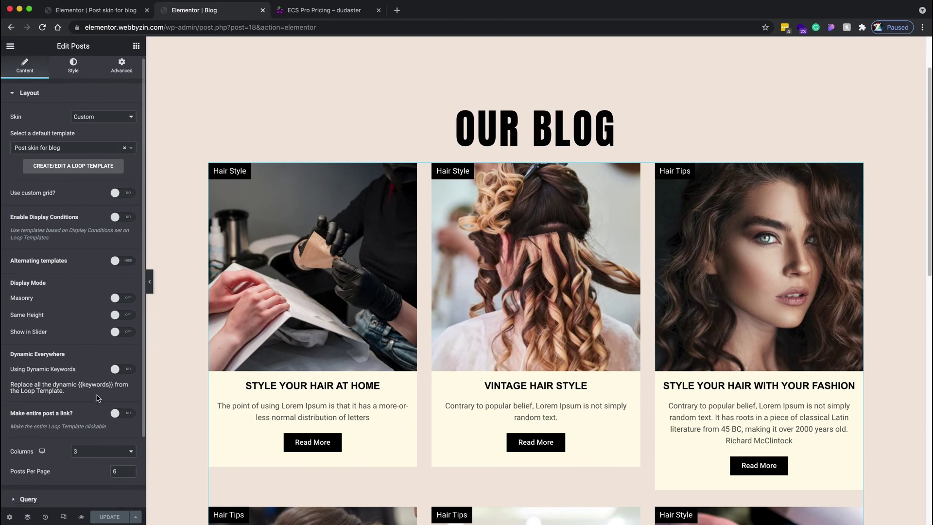
pyautogui.scroll(-2, 218, 336)
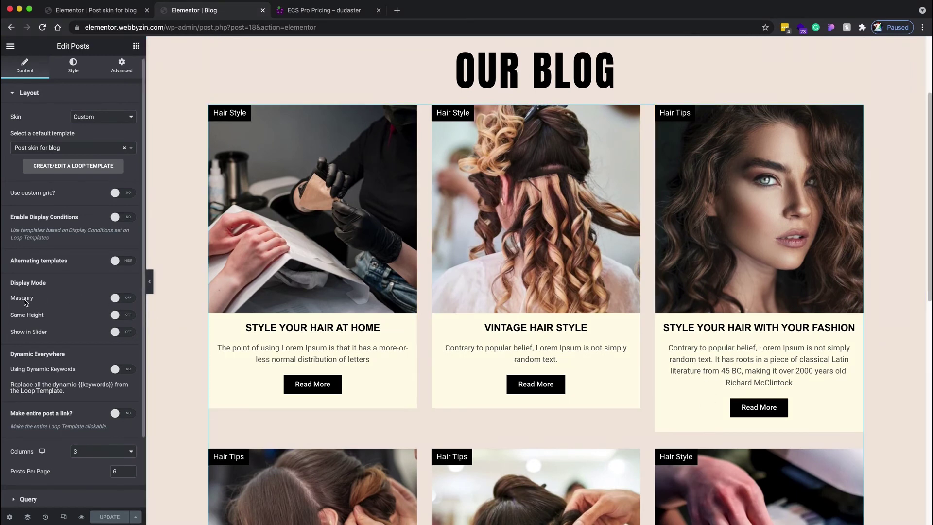
pyautogui.click(125, 315)
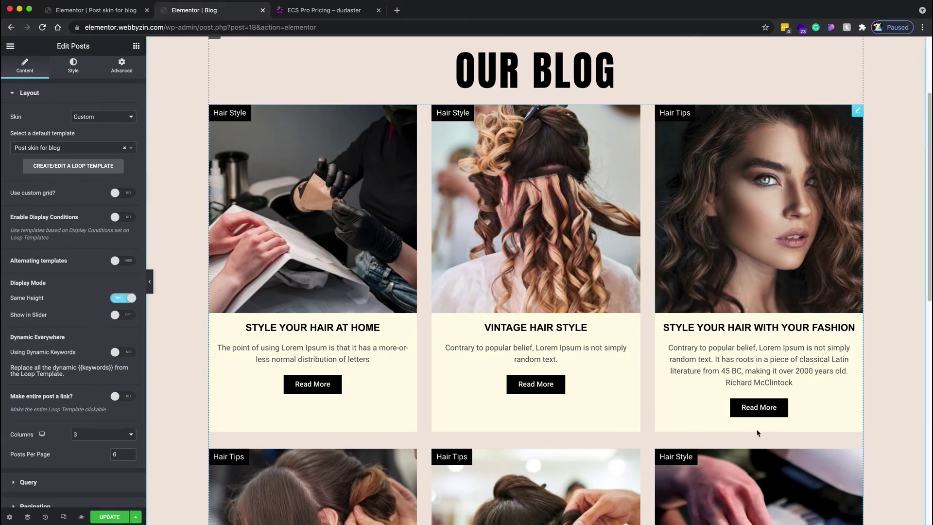
pyautogui.scroll(-6, 757, 433)
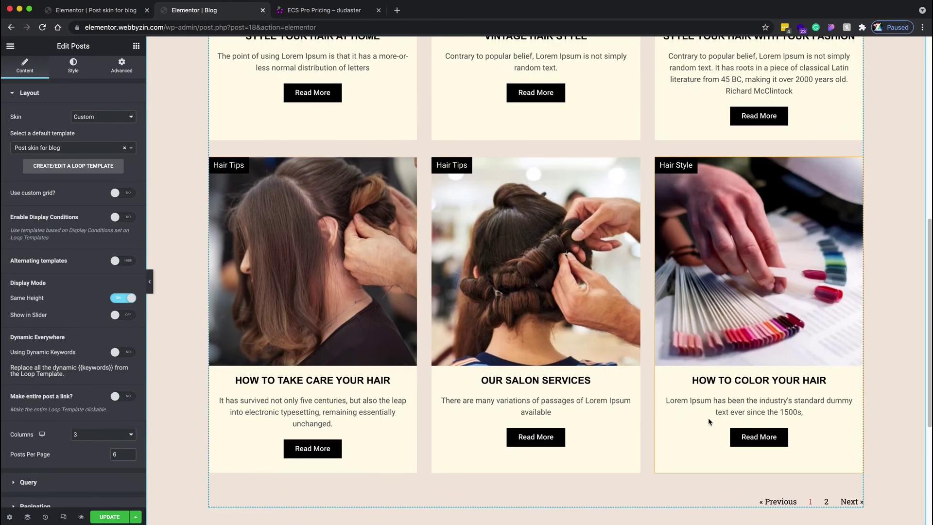
pyautogui.scroll(3, 718, 409)
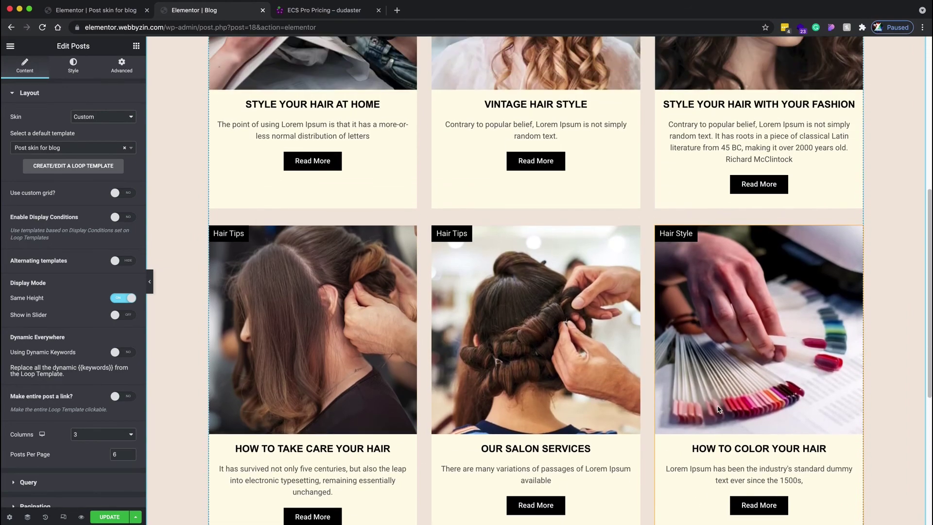
pyautogui.scroll(1, 719, 409)
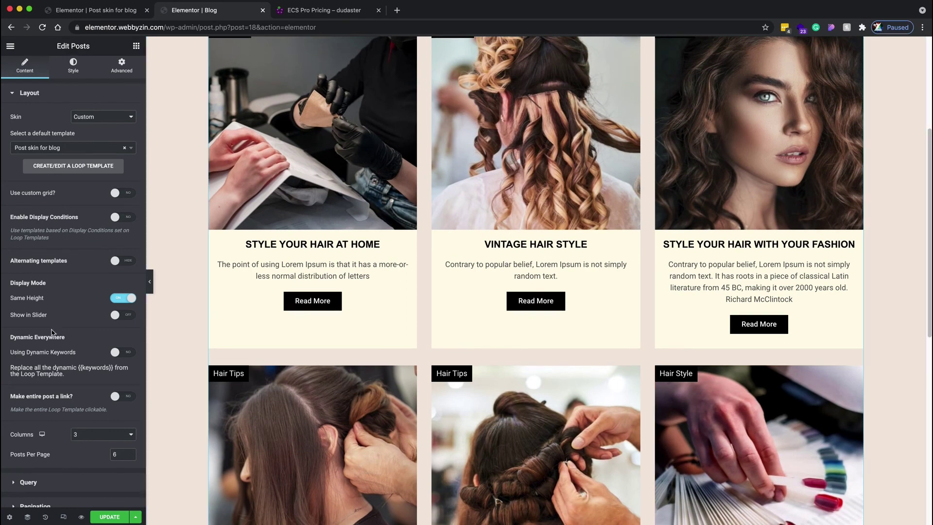
# Turn the Posts widget's Same Height option off and on again to compare the card heights.
pyautogui.click(122, 300)
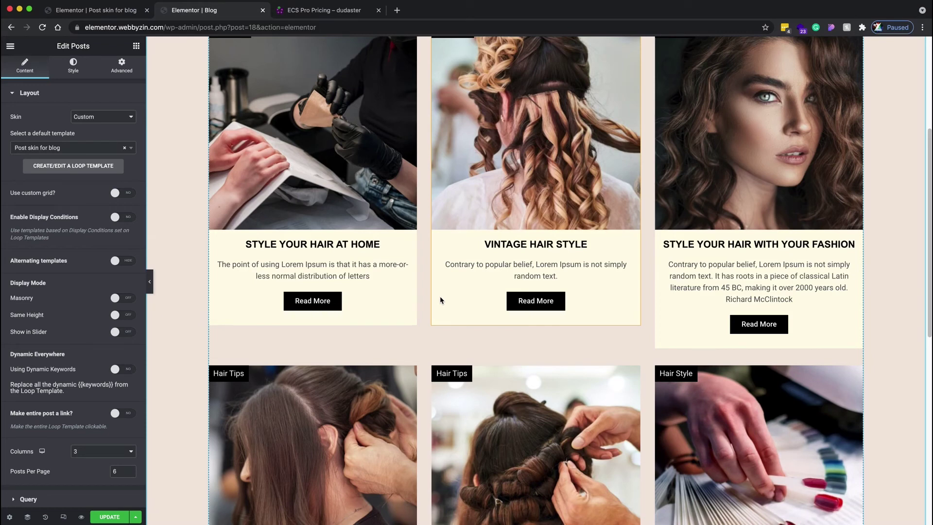
pyautogui.click(123, 316)
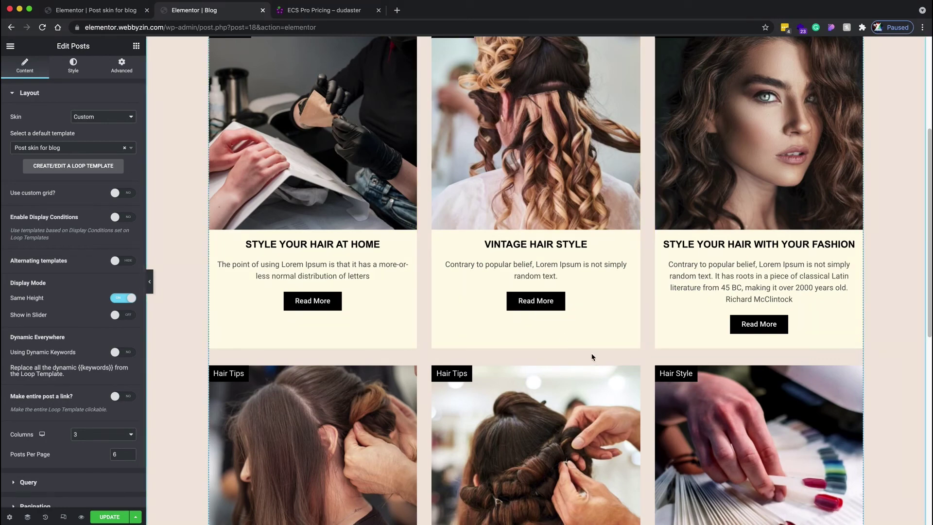
pyautogui.scroll(-2, 584, 357)
pyautogui.scroll(5, 569, 357)
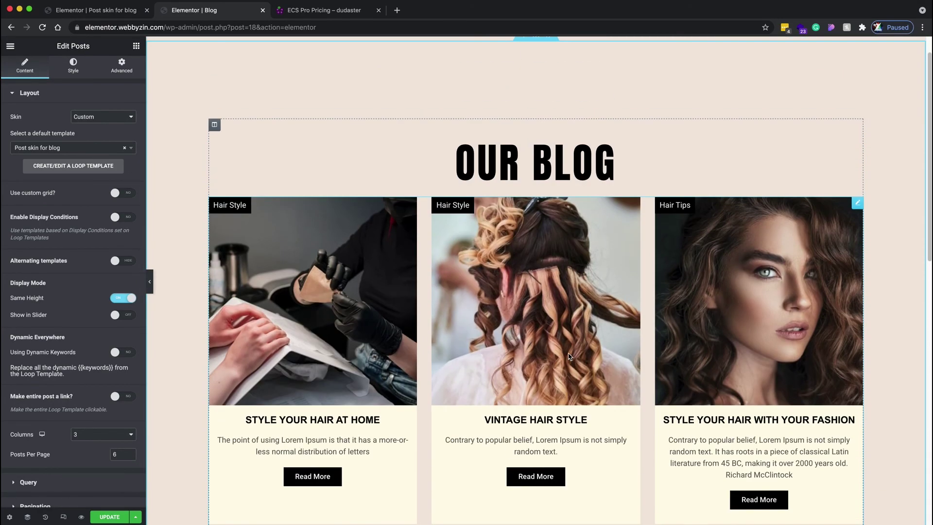
pyautogui.scroll(-2, 568, 356)
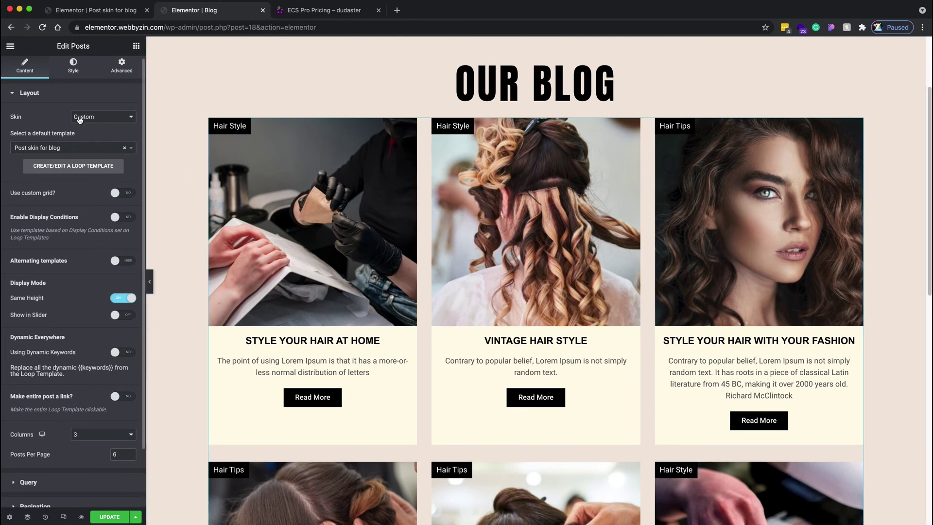
# Enable Alternating templates for the Posts widget and assign "Post Skin 2nd version" to every 2nd post.
pyautogui.scroll(-3, 68, 253)
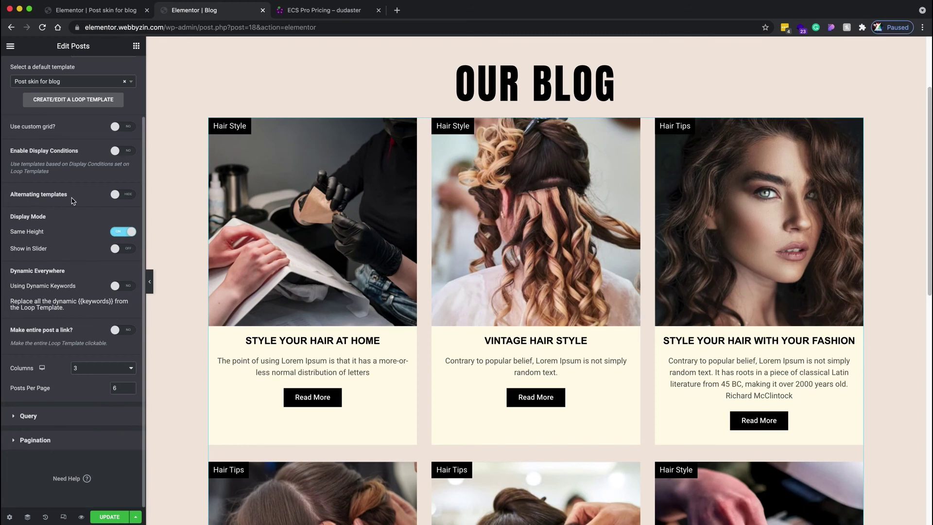
pyautogui.click(121, 197)
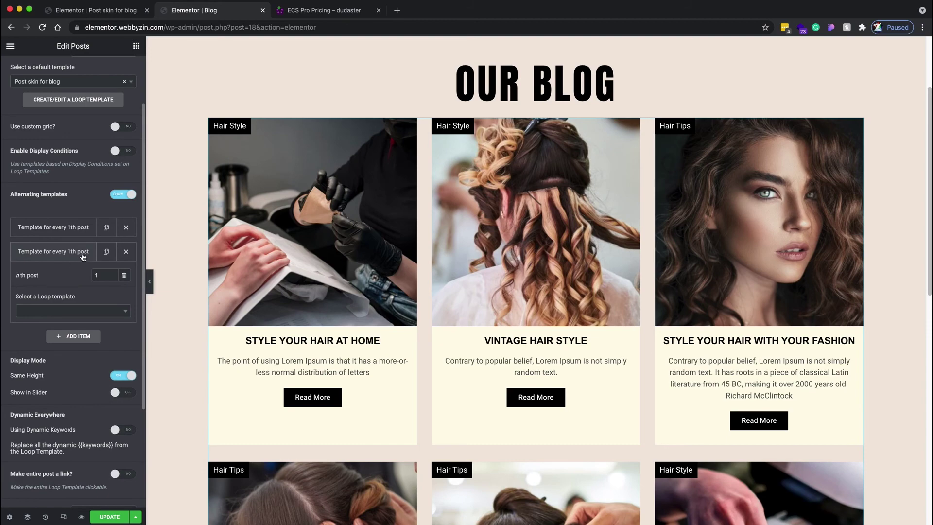
pyautogui.click(112, 274)
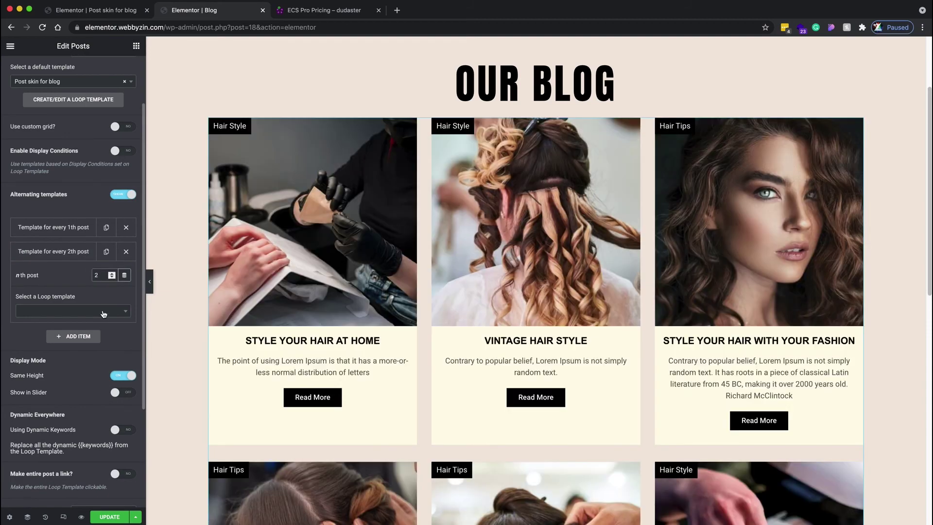
pyautogui.click(102, 312)
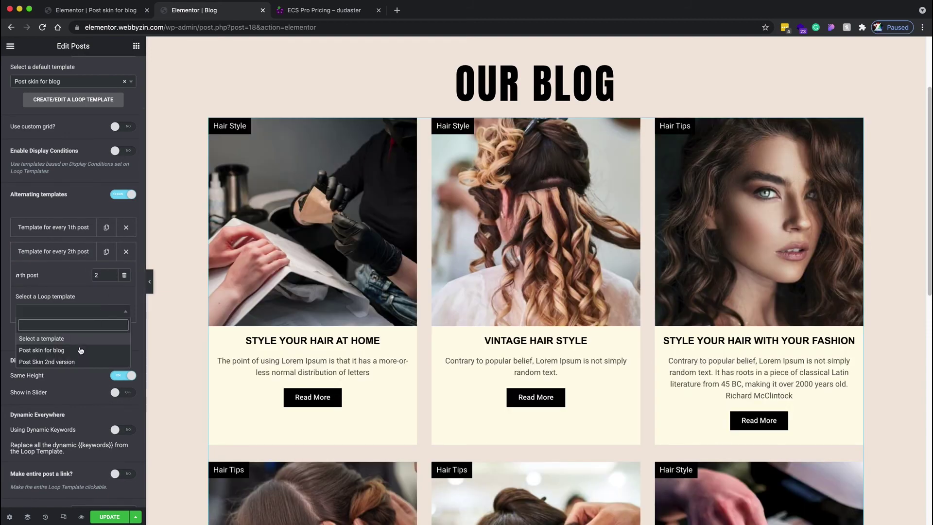
pyautogui.click(68, 363)
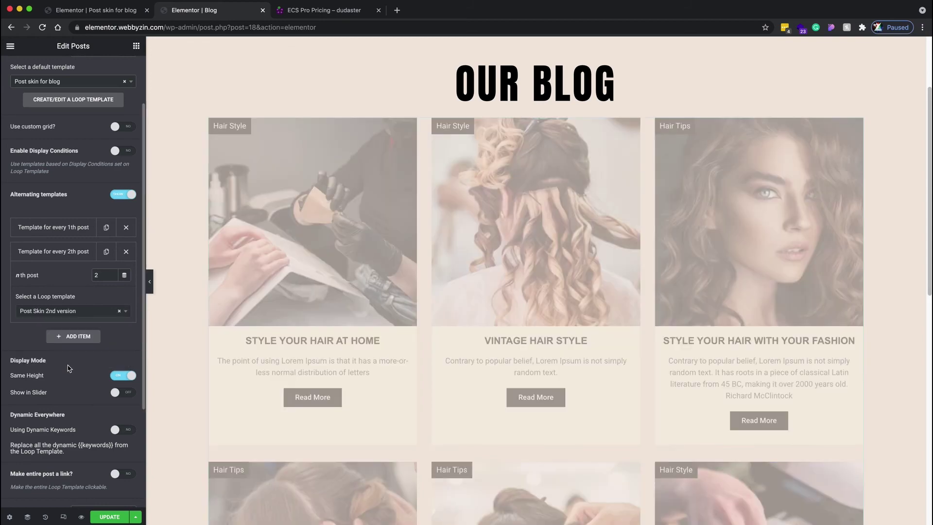
# Examine how the two post skins alternate across both rows of the blog grid.
pyautogui.scroll(-3, 515, 271)
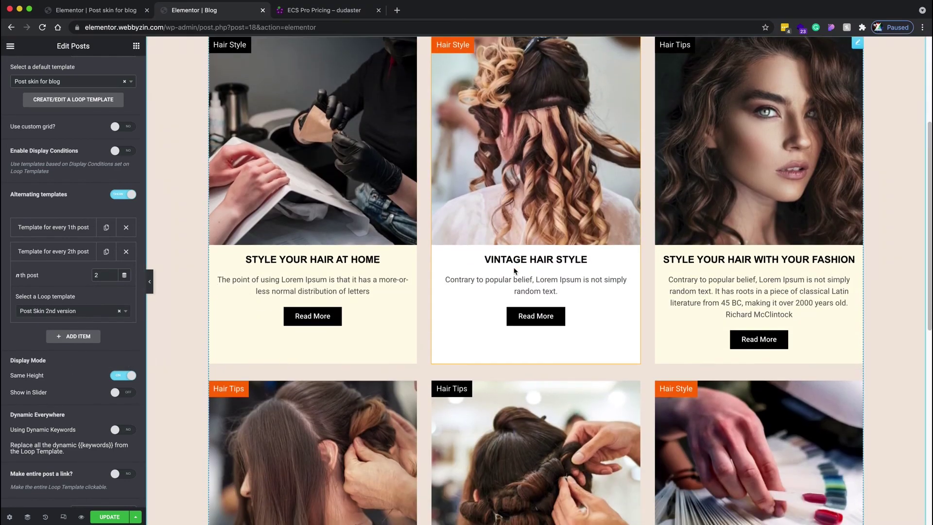
pyautogui.scroll(-2, 514, 270)
pyautogui.scroll(1, 498, 261)
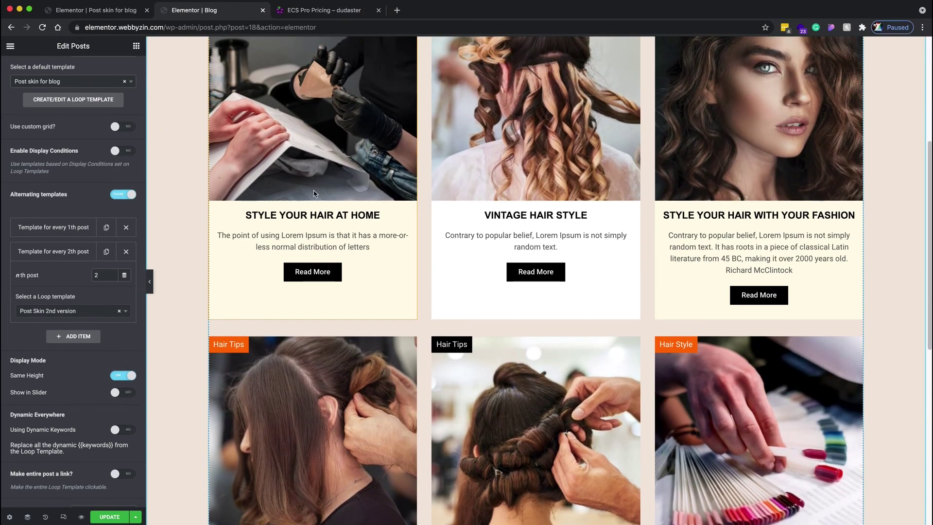
pyautogui.scroll(2, 314, 193)
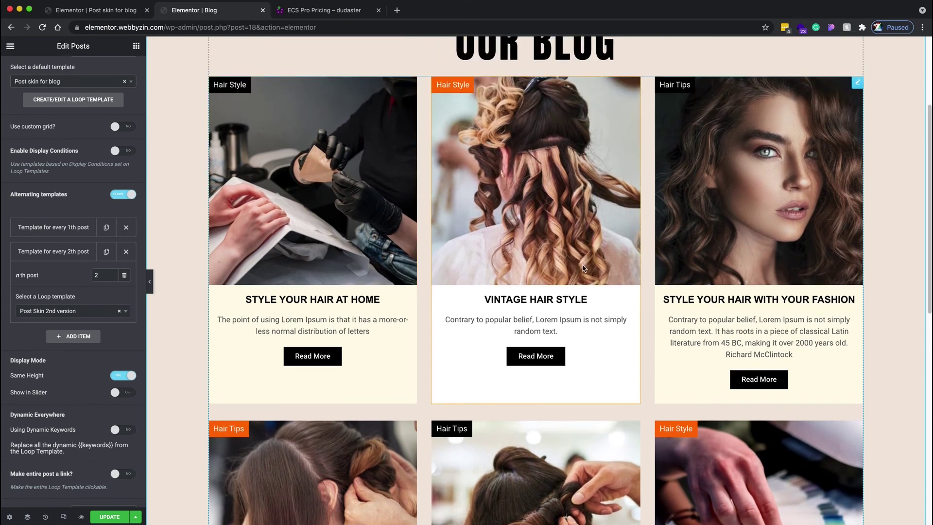
pyautogui.scroll(-1, 583, 269)
pyautogui.scroll(2, 639, 258)
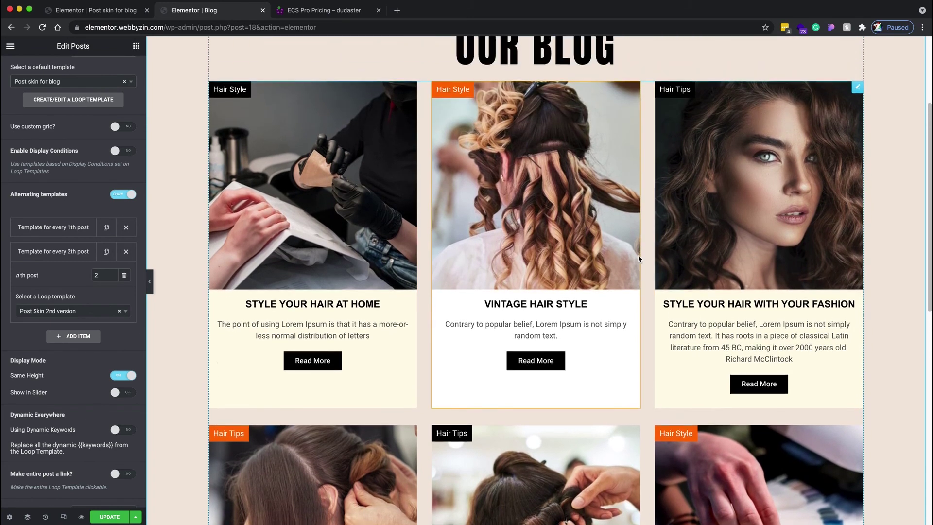
pyautogui.scroll(-5, 569, 239)
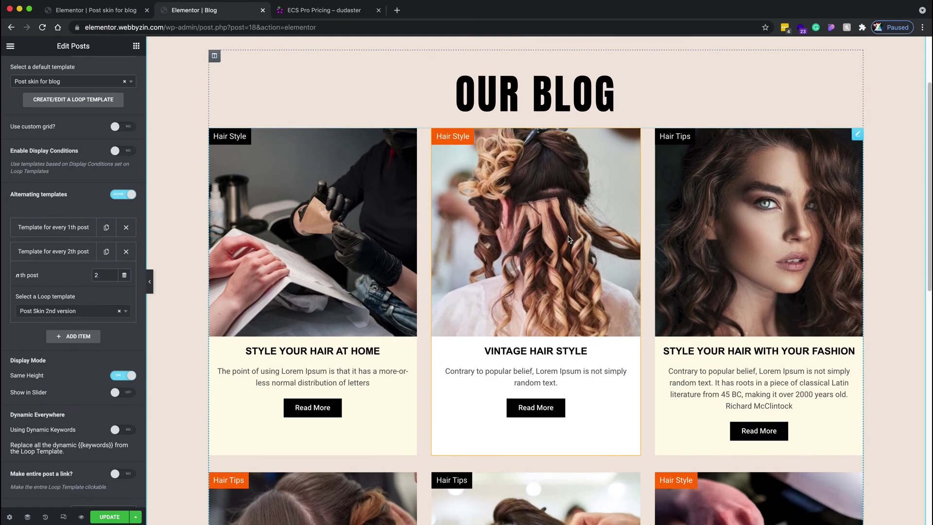
pyautogui.scroll(-5, 523, 233)
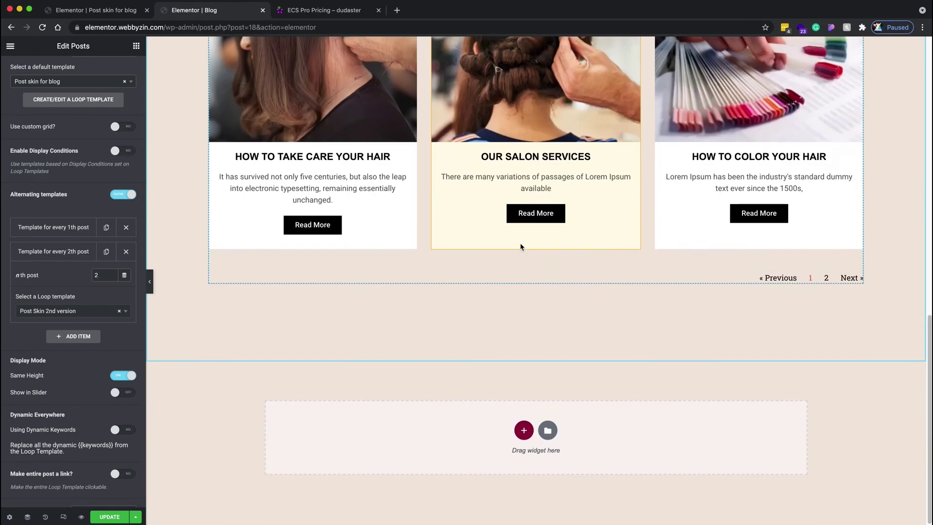
pyautogui.scroll(9, 529, 262)
pyautogui.scroll(-4, 533, 280)
pyautogui.scroll(-2, 533, 279)
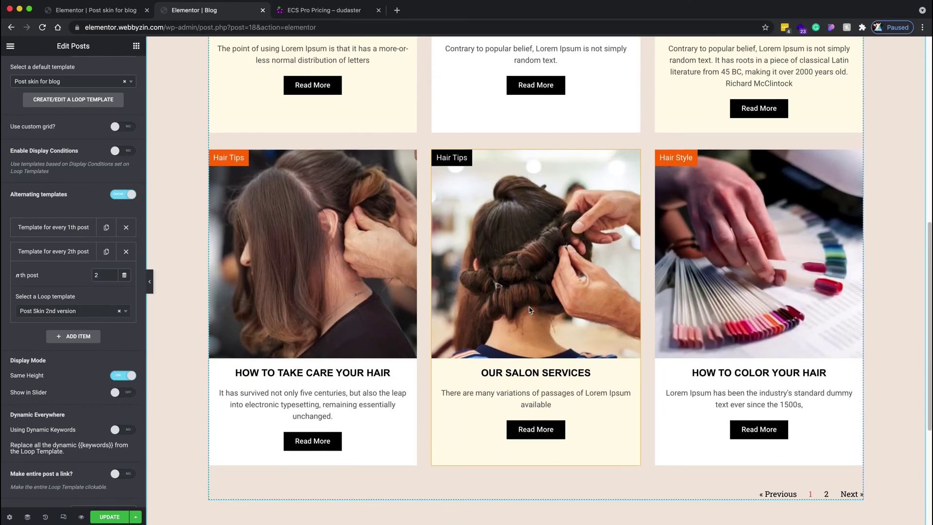
pyautogui.scroll(4, 530, 301)
pyautogui.scroll(-2, 458, 250)
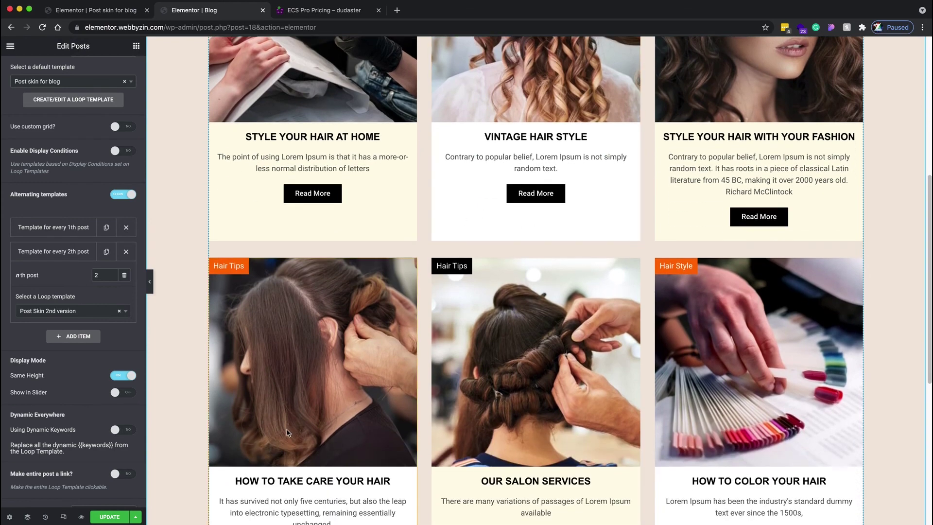
pyautogui.scroll(-2, 457, 251)
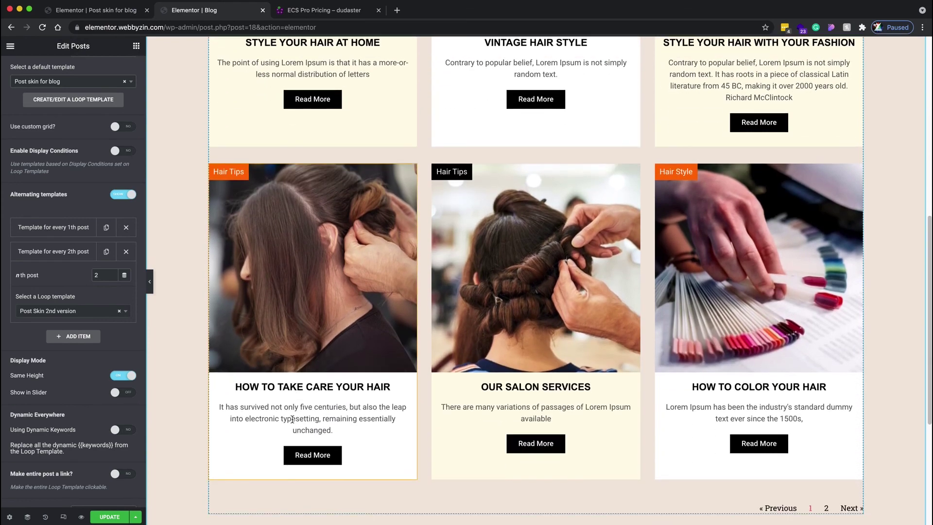
# Add an alternating template item for every 3rd post using the "Post skin for blog" template.
pyautogui.click(72, 253)
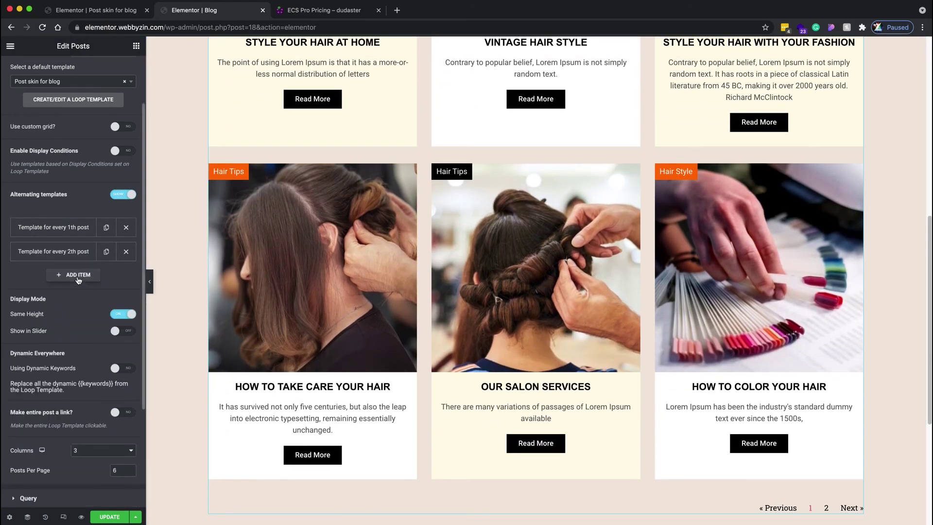
pyautogui.click(78, 275)
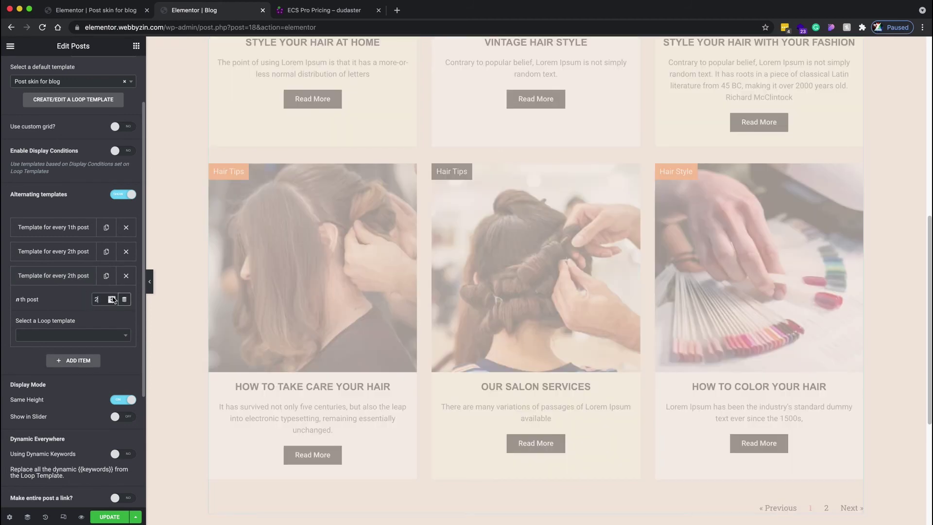
pyautogui.click(113, 299)
pyautogui.click(107, 335)
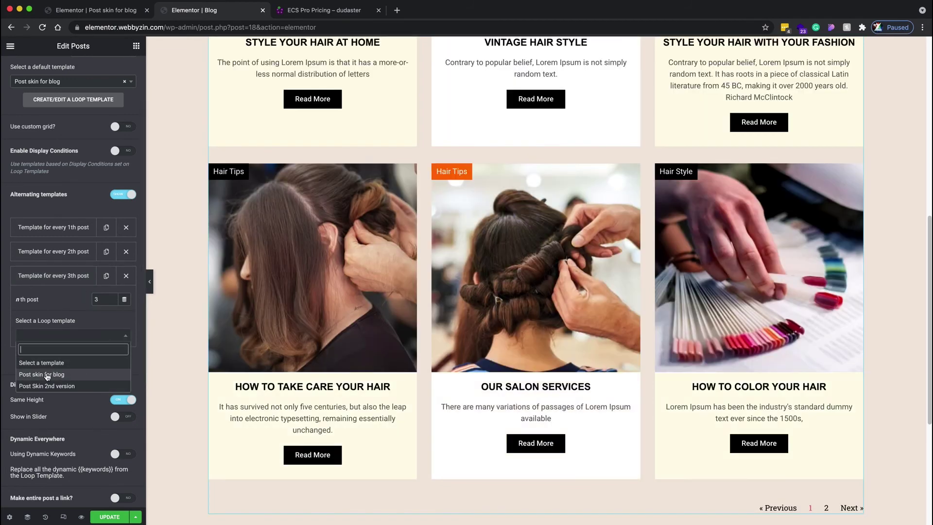
pyautogui.click(46, 374)
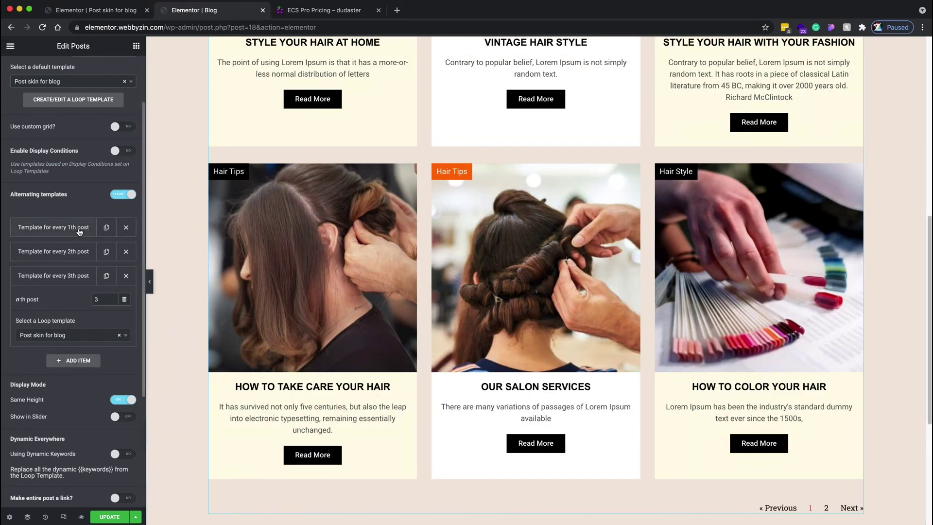
# Assign the "Post skin for blog" template to the alternating item for every 1st post.
pyautogui.click(80, 232)
pyautogui.click(91, 287)
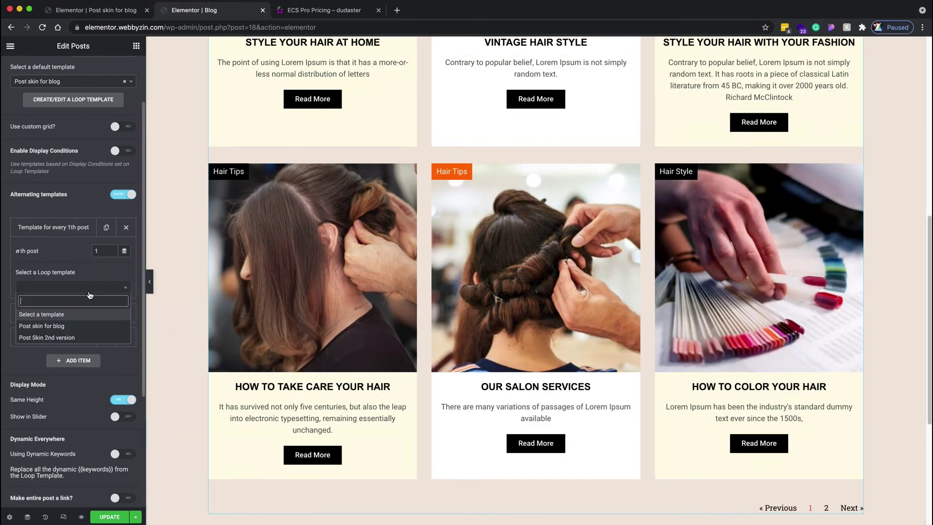
pyautogui.click(58, 326)
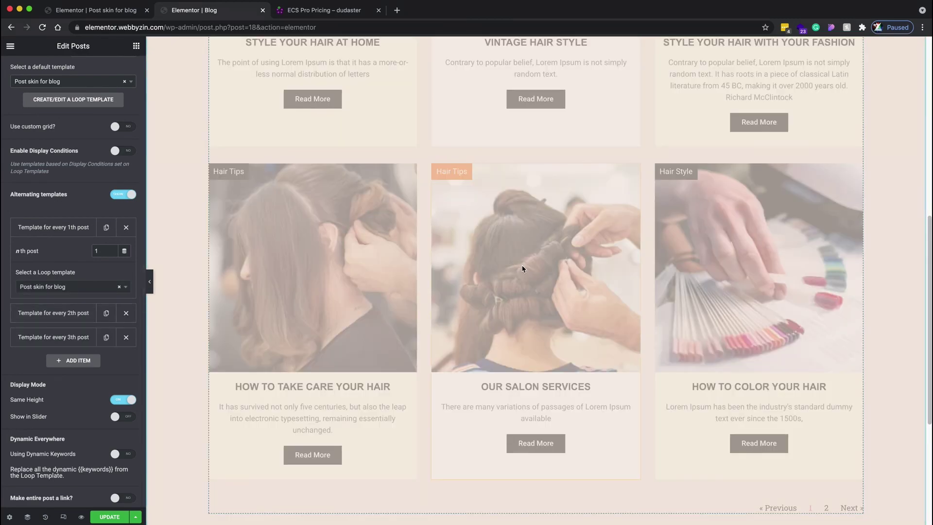
# Examine how the alternating templates repeat across both rows of the blog grid, and collapse the alternating item for every 1st post.
pyautogui.scroll(3, 523, 267)
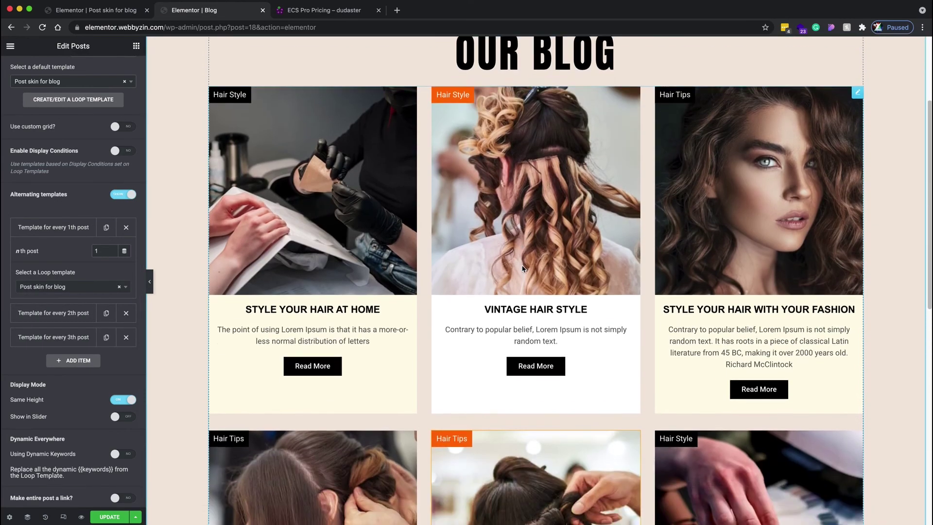
pyautogui.scroll(-5, 591, 240)
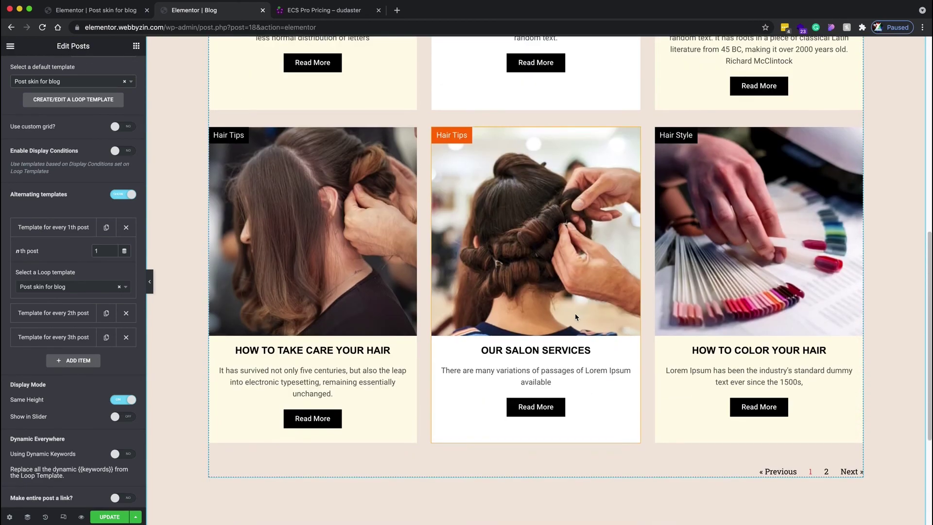
pyautogui.scroll(-4, 554, 339)
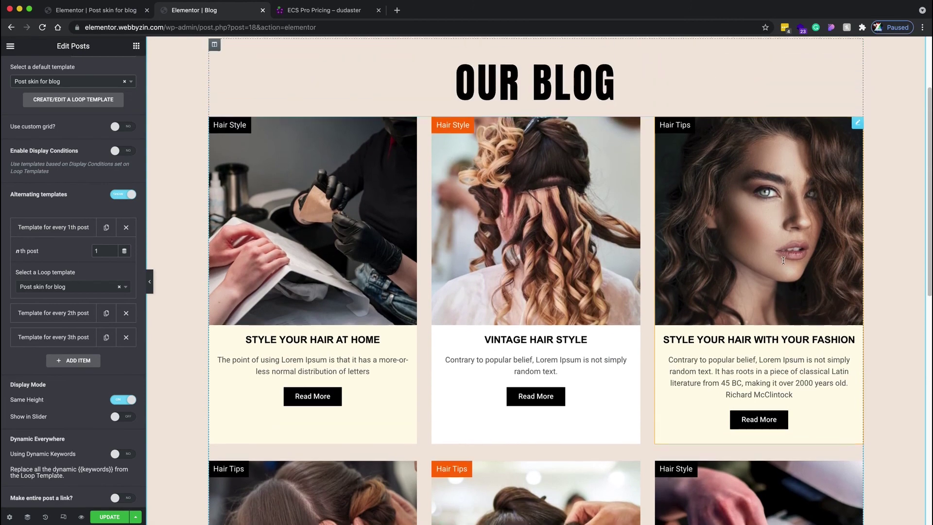
pyautogui.scroll(-4, 783, 262)
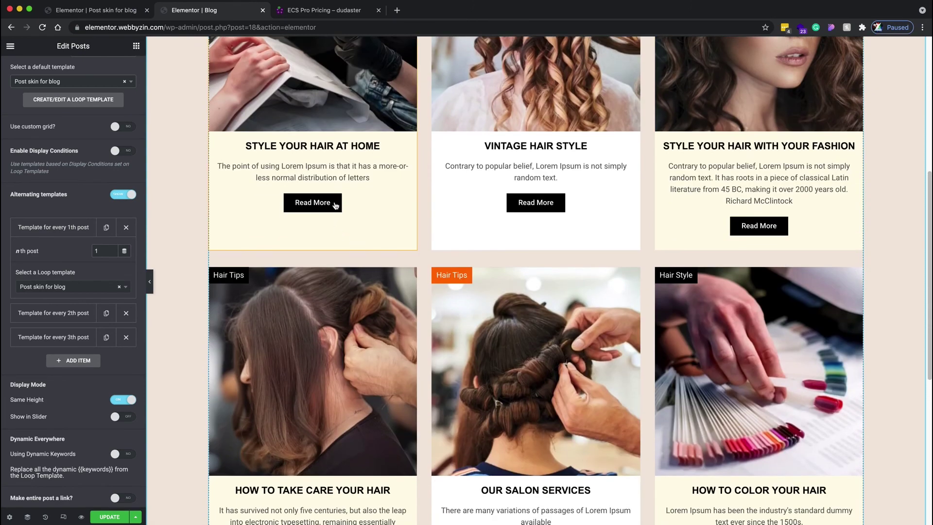
pyautogui.scroll(-4, 717, 368)
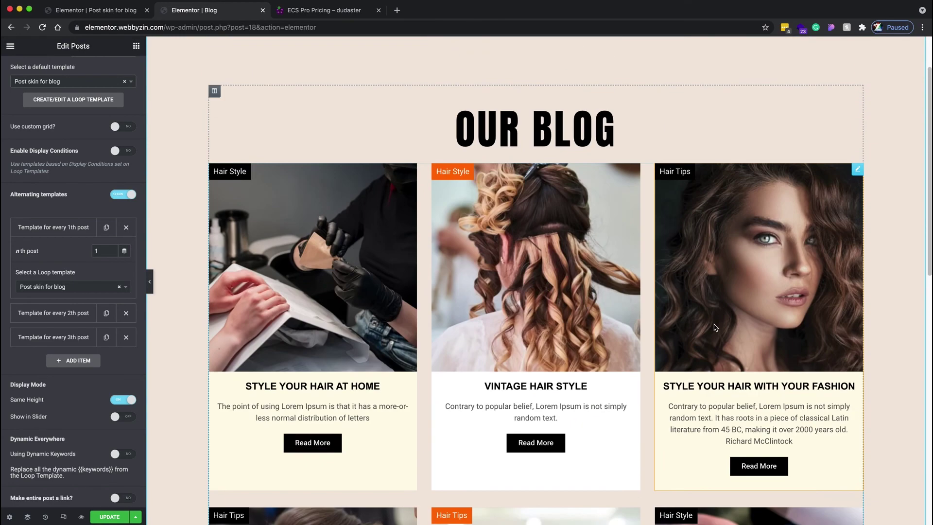
pyautogui.scroll(-9, 716, 327)
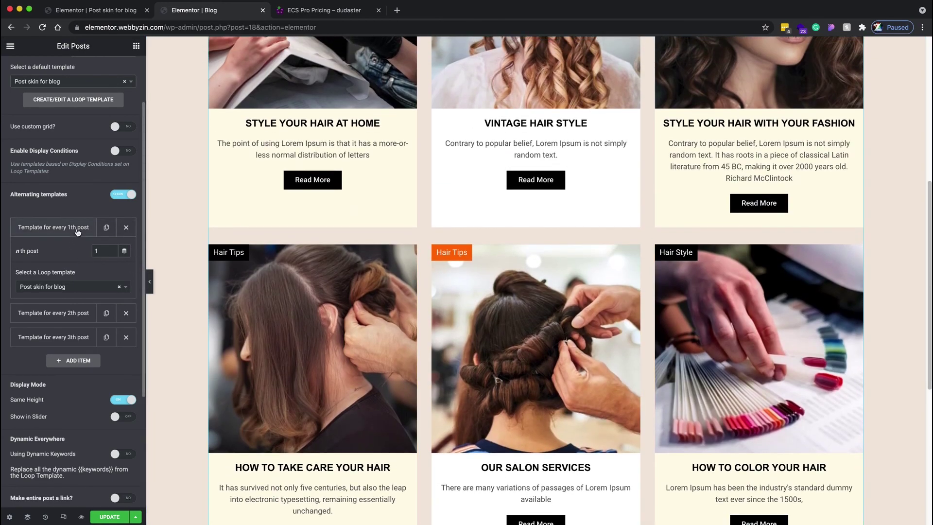
pyautogui.click(78, 232)
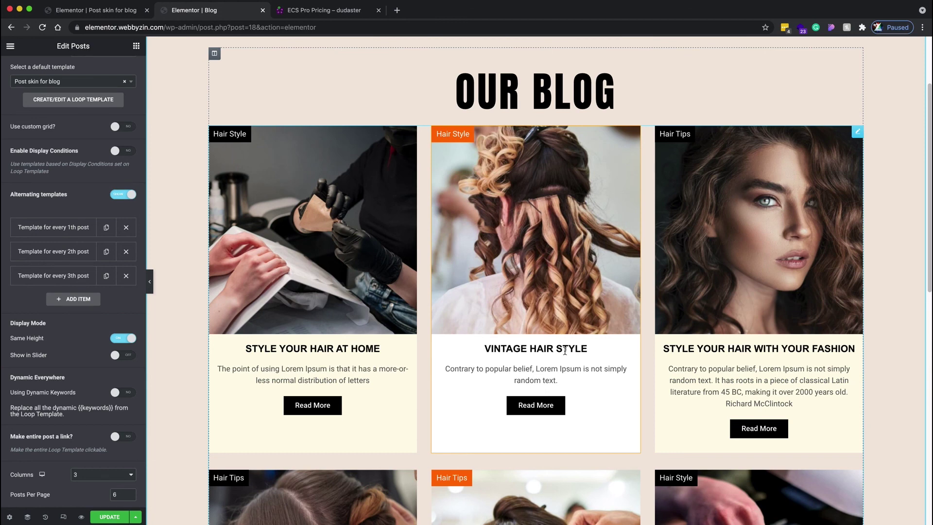
# Filter the Posts widget's query to include Posts by Term, using the Hair Style category.
pyautogui.scroll(2, 82, 372)
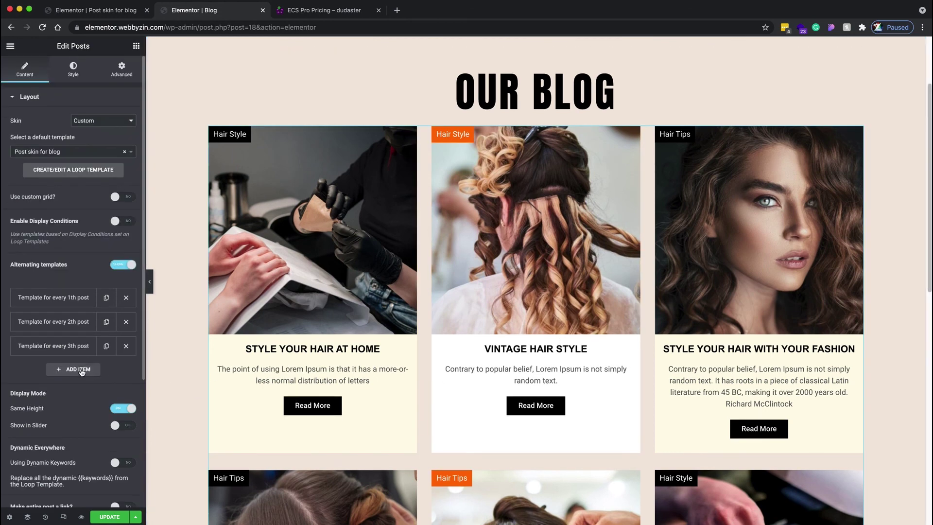
pyautogui.scroll(-4, 81, 371)
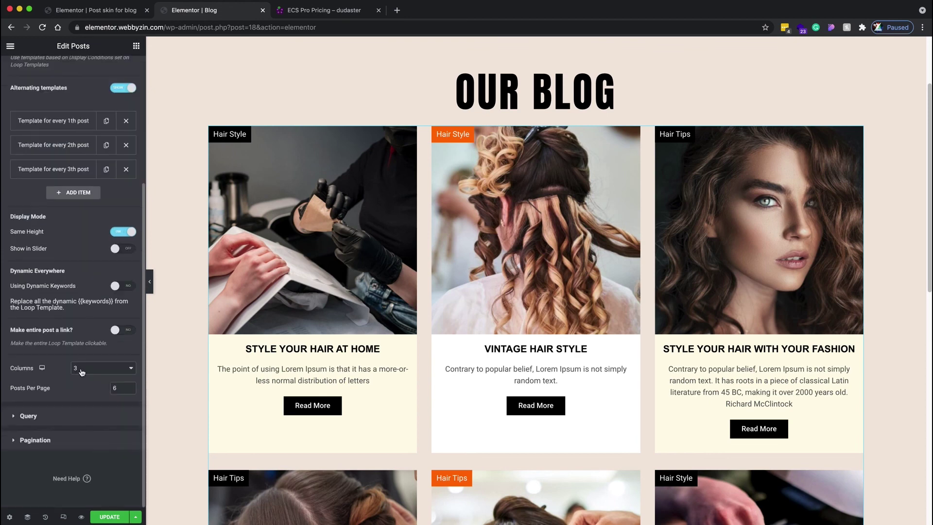
pyautogui.click(24, 417)
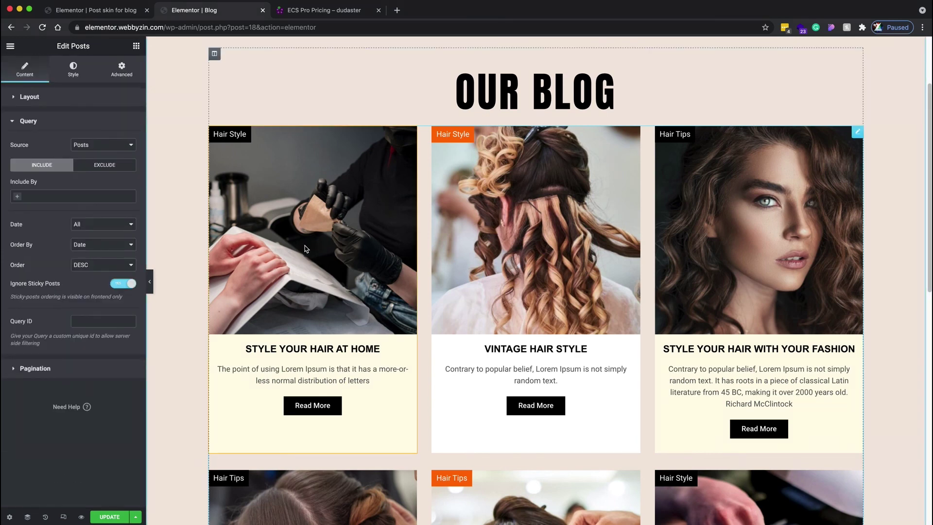
pyautogui.click(110, 145)
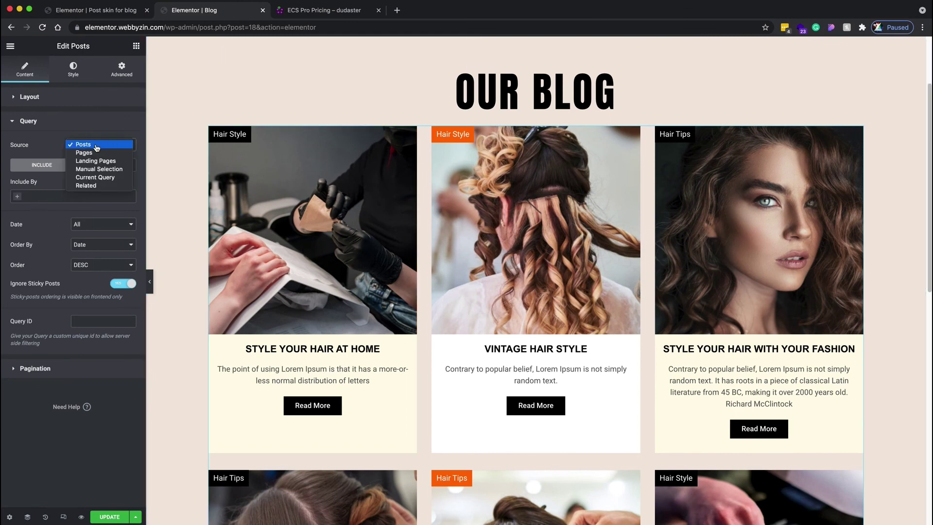
pyautogui.click(96, 148)
pyautogui.click(18, 199)
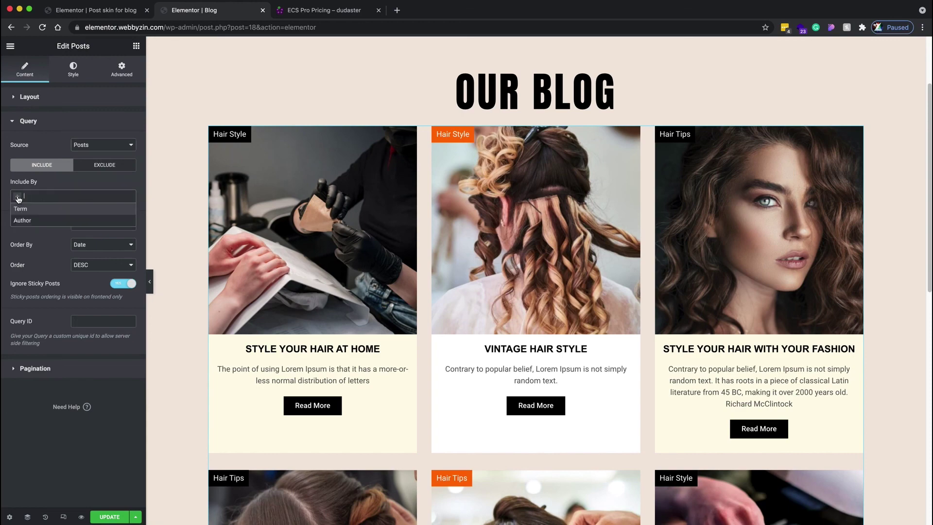
pyautogui.click(25, 210)
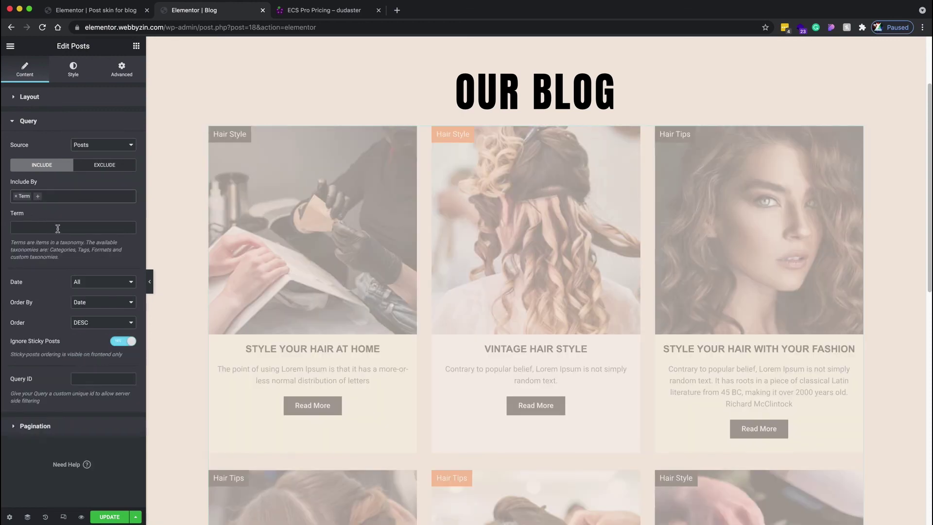
pyautogui.click(58, 228)
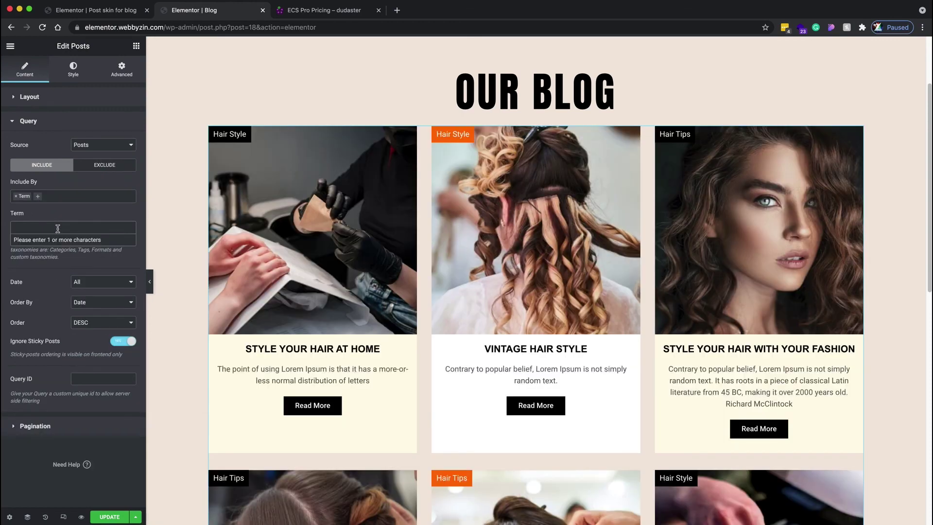
pyautogui.write('hair sty')
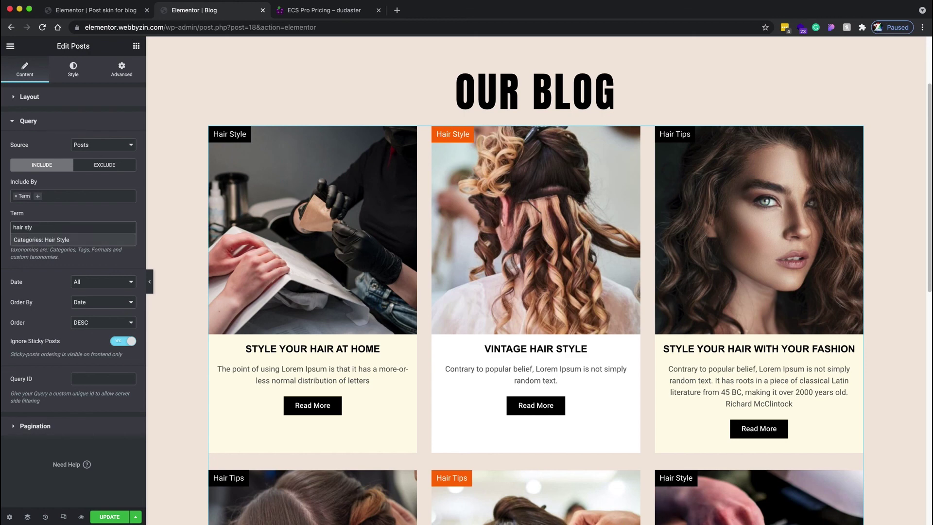
pyautogui.click(62, 240)
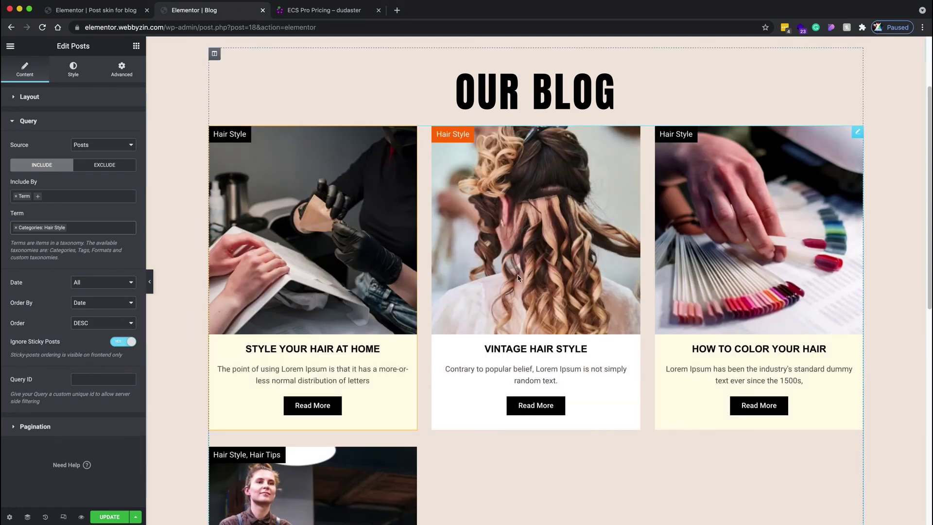
# Examine the filtered posts in the blog grid and the exclude options of the widget's query.
pyautogui.scroll(-1, 226, 115)
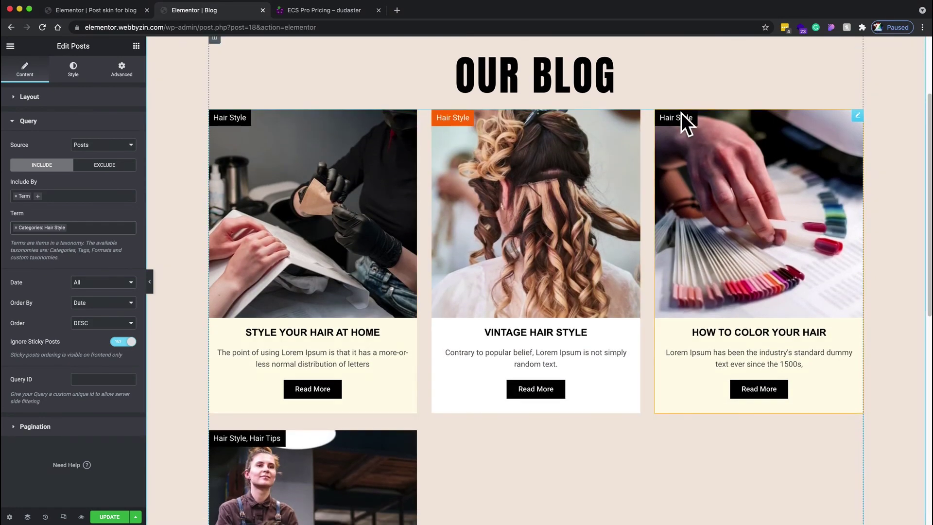
pyautogui.scroll(-5, 302, 282)
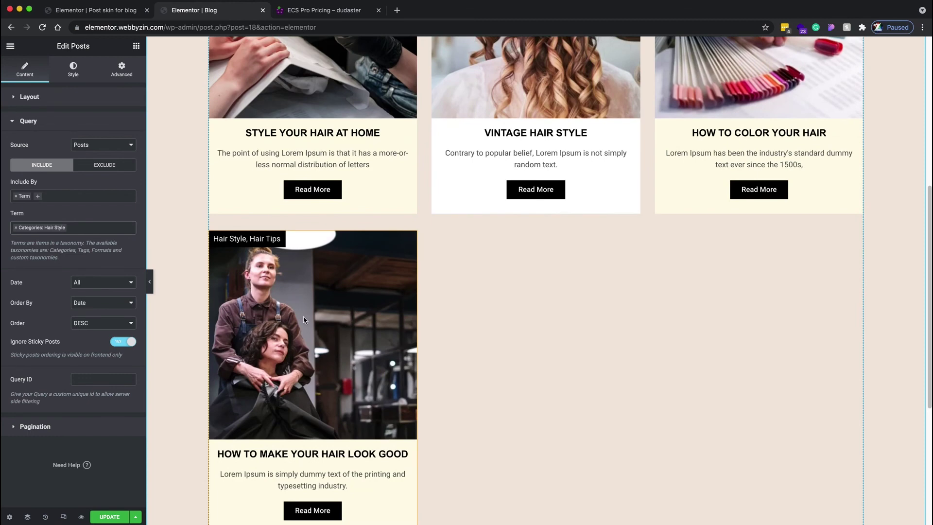
pyautogui.scroll(6, 316, 301)
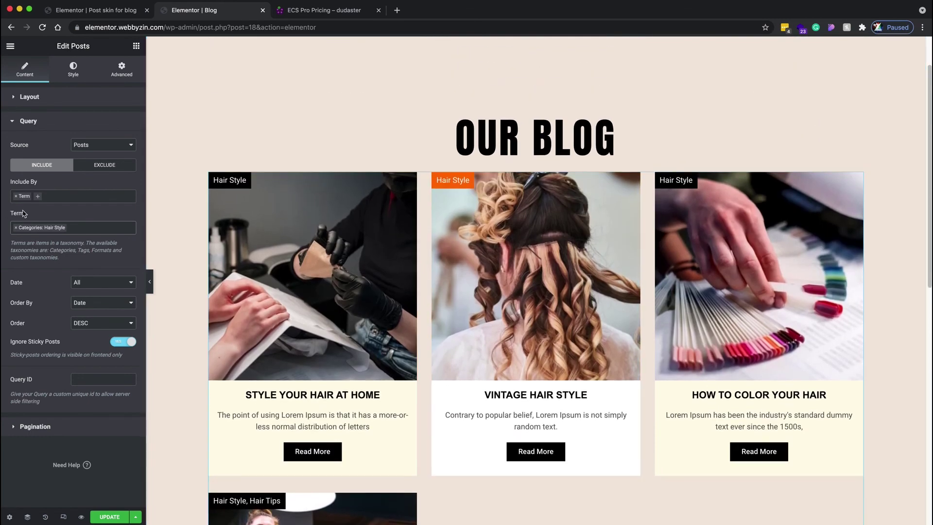
pyautogui.click(120, 168)
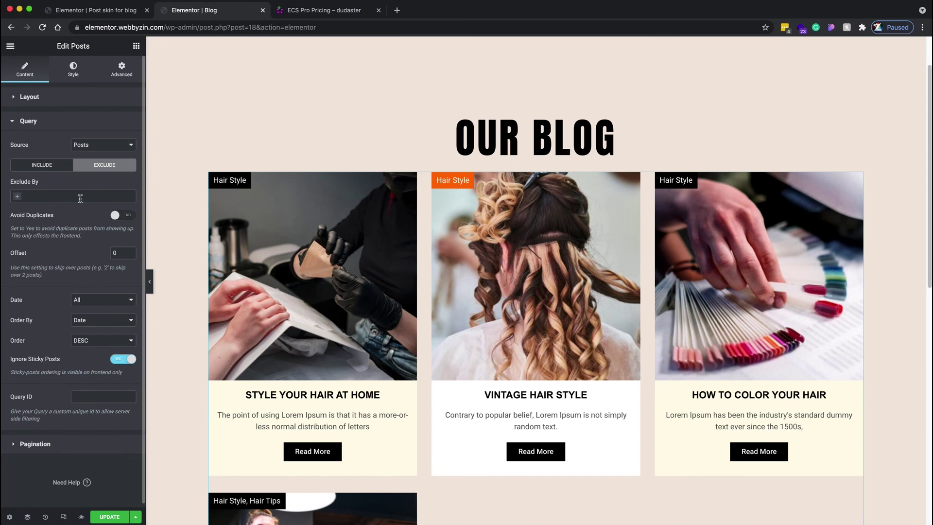
pyautogui.click(50, 167)
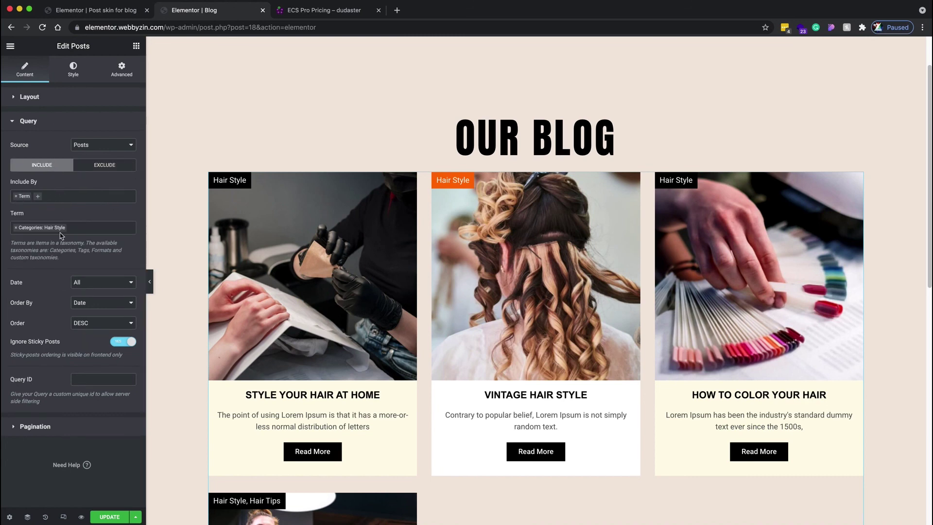
# Remove the Hair Style category from the query's term filter and check the posts in the grid.
pyautogui.click(15, 228)
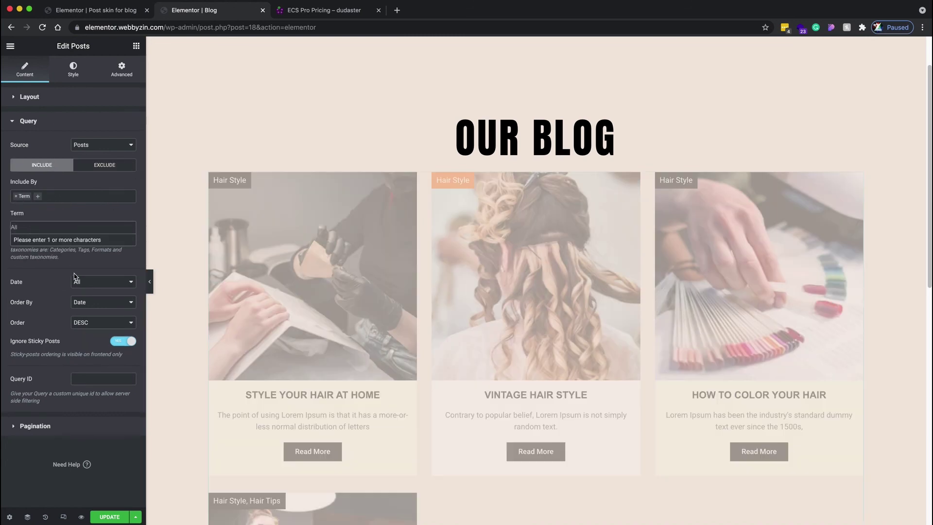
pyautogui.scroll(-10, 583, 365)
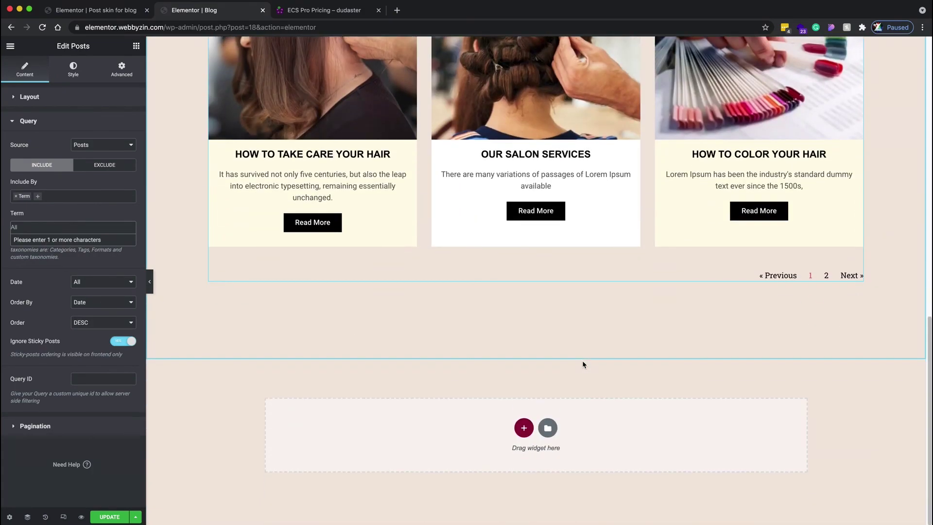
pyautogui.scroll(7, 583, 365)
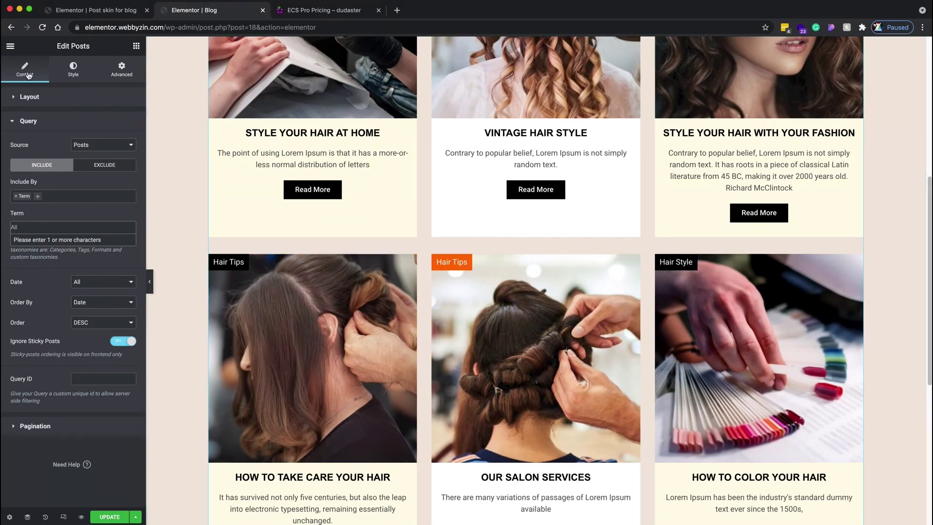
# Set the Posts widget's Posts Per Page to 12 and review the whole blog grid.
pyautogui.click(22, 99)
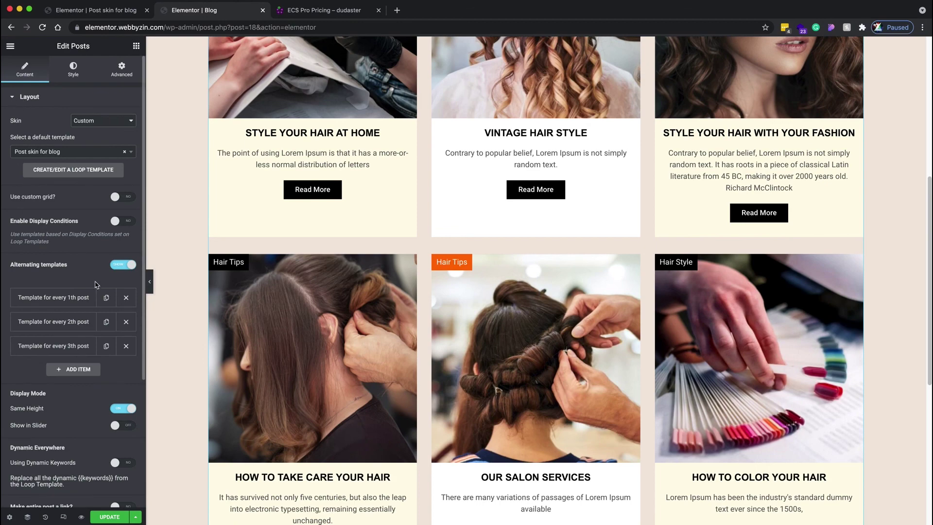
pyautogui.scroll(-4, 96, 284)
pyautogui.moveTo(120, 388); pyautogui.dragTo(108, 391)
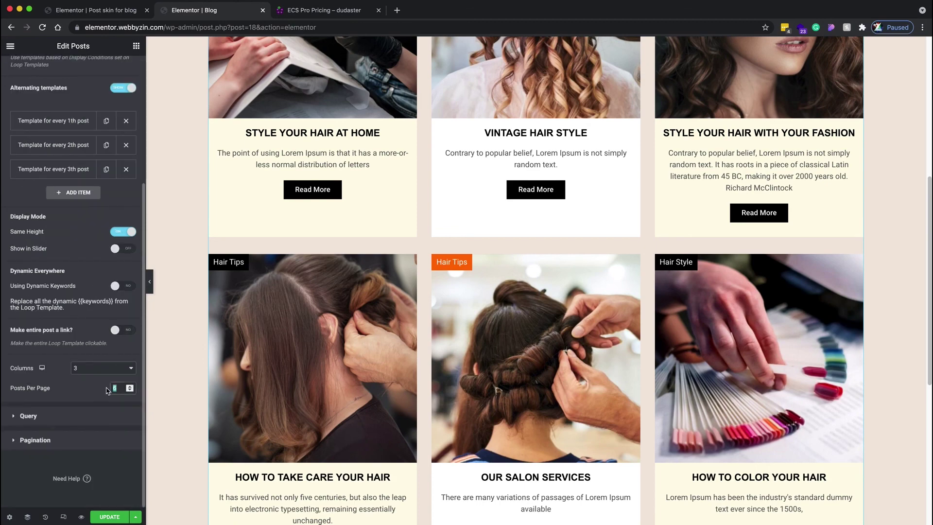
pyautogui.write('12')
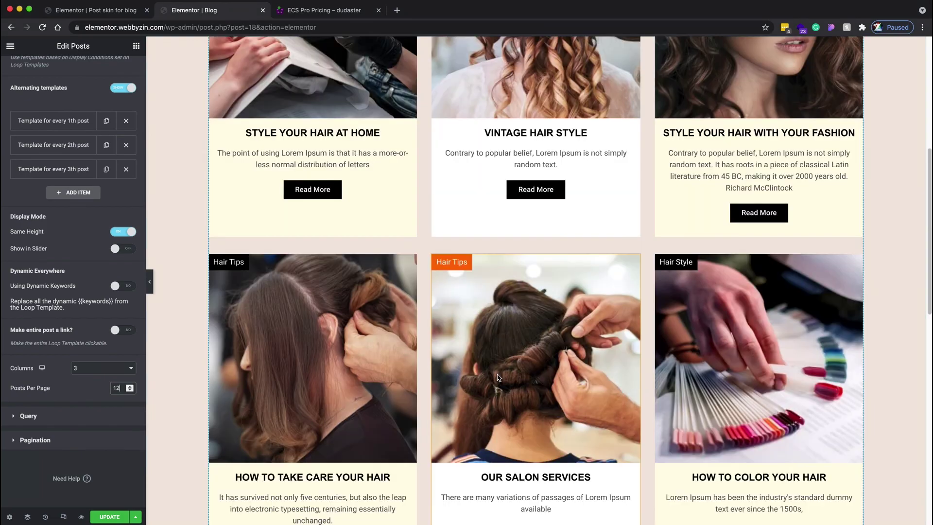
pyautogui.scroll(-10, 499, 378)
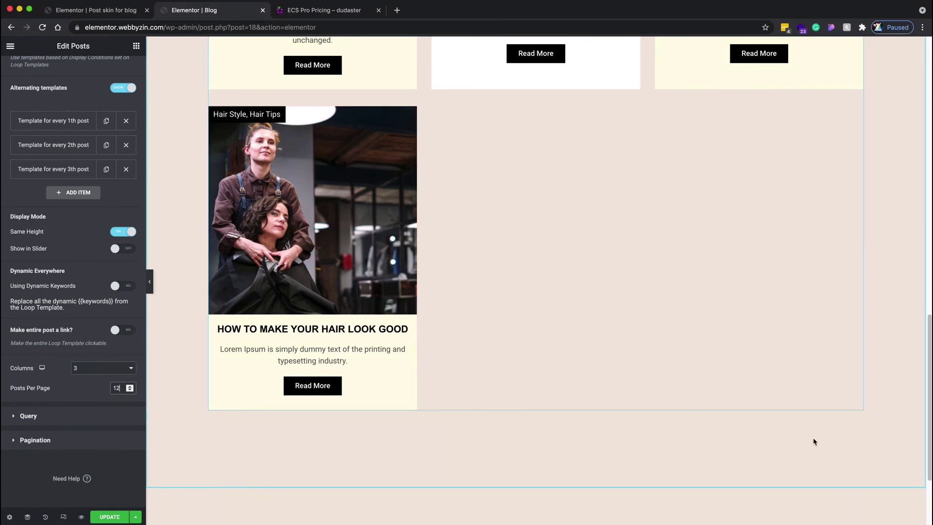
pyautogui.scroll(12, 761, 439)
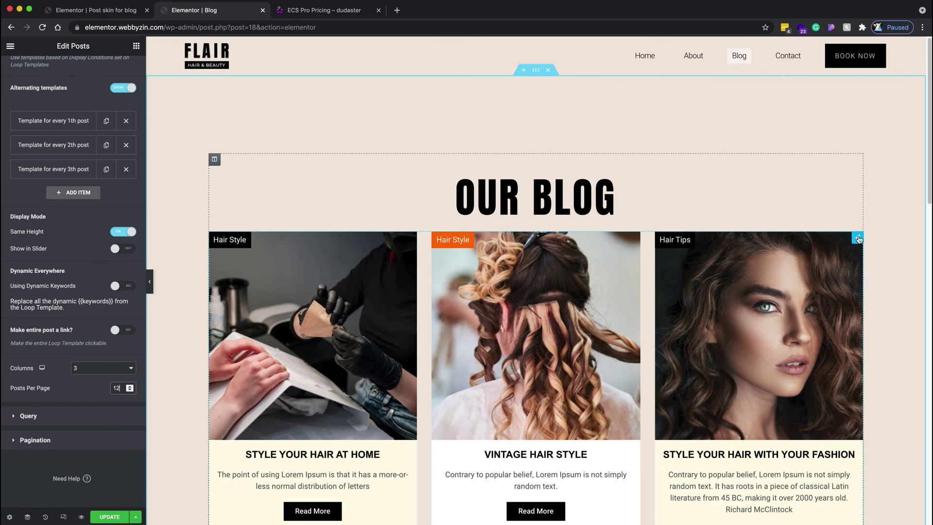
# Unlink the Posts widget's margin values, set the top margin to 30 px, and update the blog page.
pyautogui.scroll(4, 103, 183)
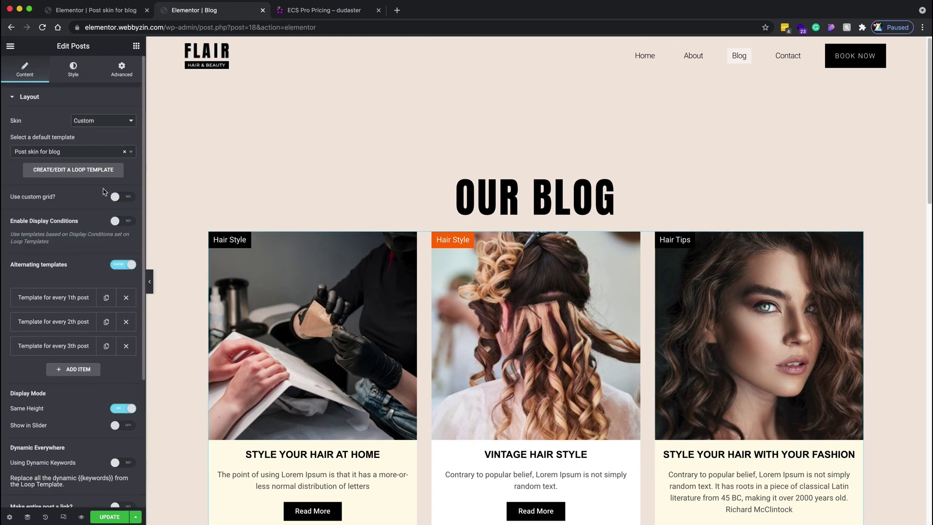
pyautogui.click(122, 68)
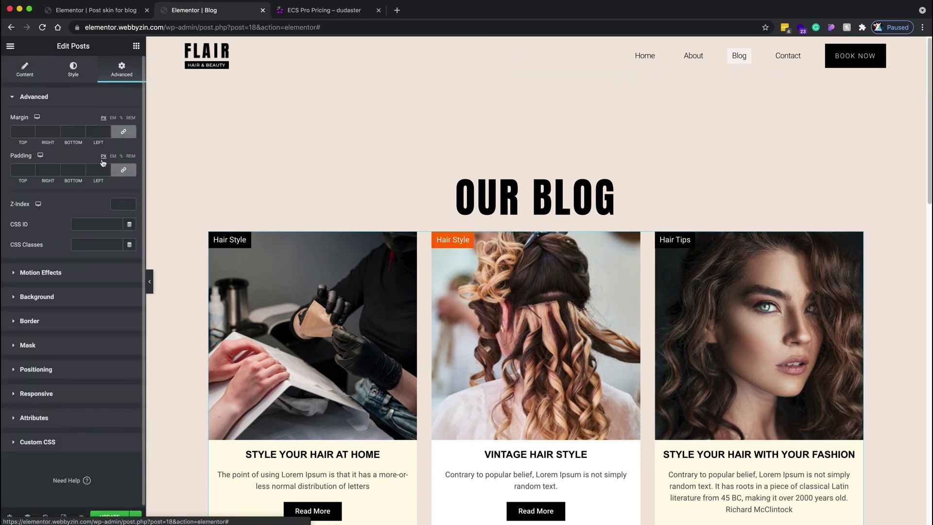
pyautogui.click(130, 130)
pyautogui.click(13, 131)
pyautogui.write('30')
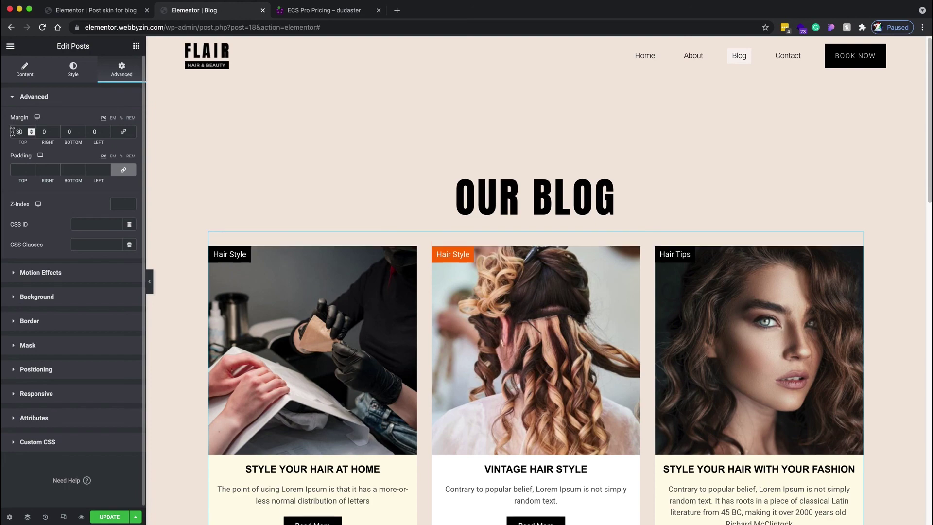
pyautogui.click(109, 517)
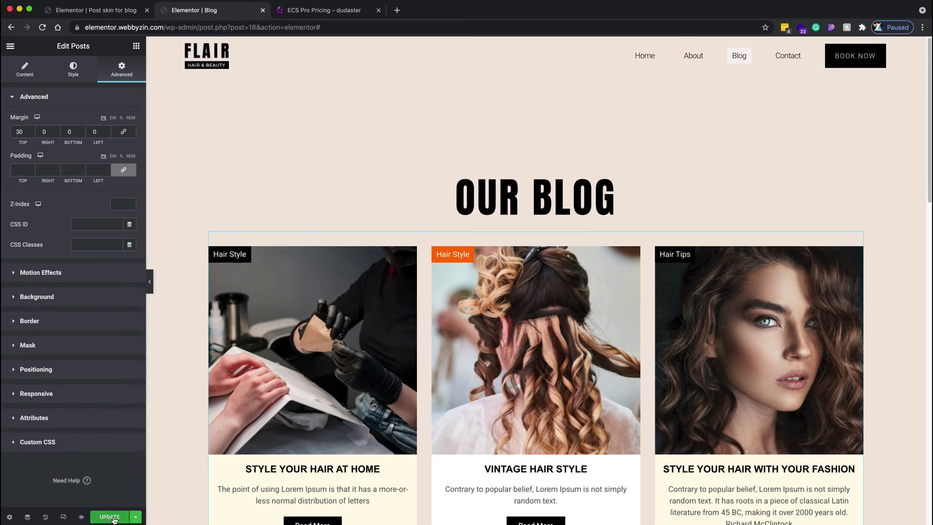
# View the live blog page and examine the alternating post skins in its grid.
pyautogui.scroll(-4, 429, 403)
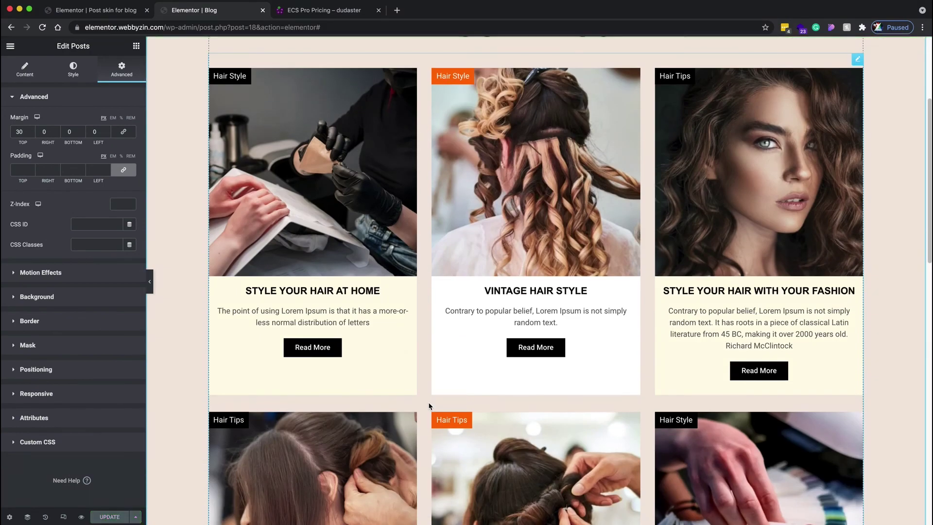
pyautogui.click(10, 46)
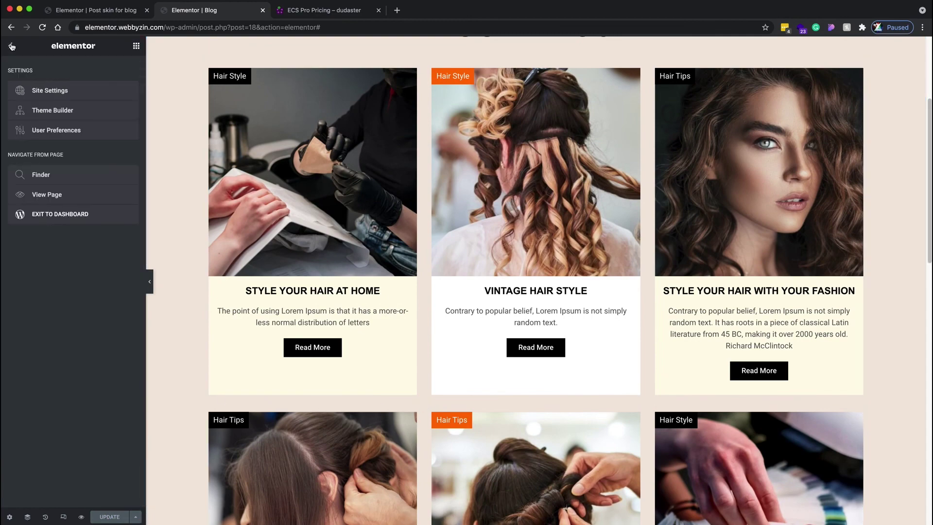
pyautogui.click(68, 200)
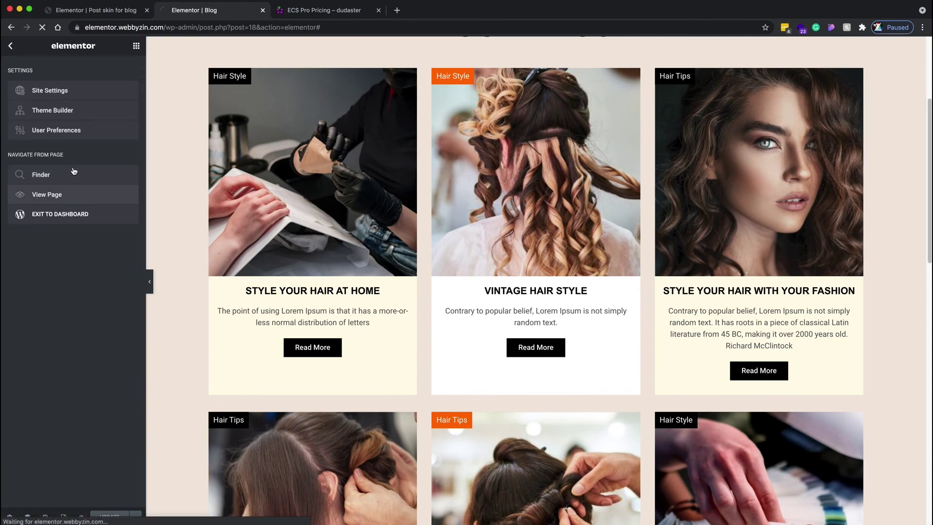
pyautogui.scroll(-4, 340, 189)
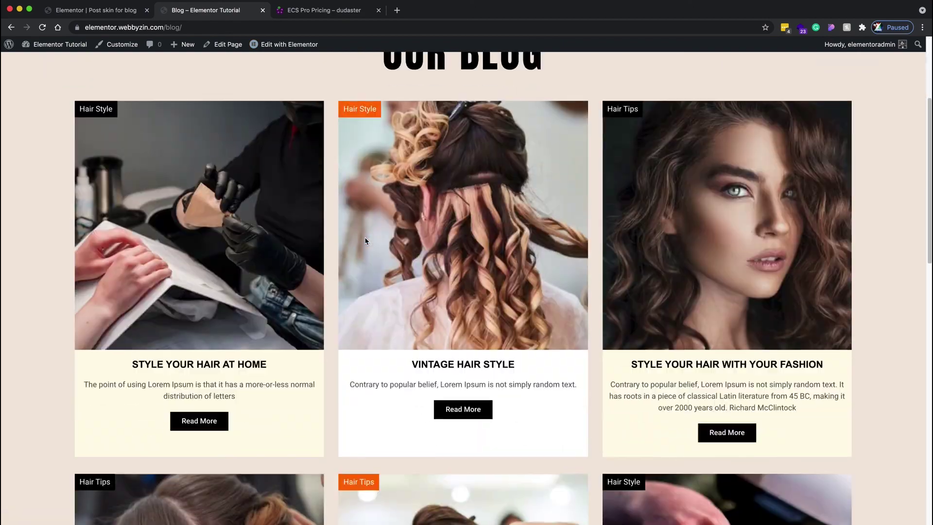
pyautogui.scroll(3, 508, 309)
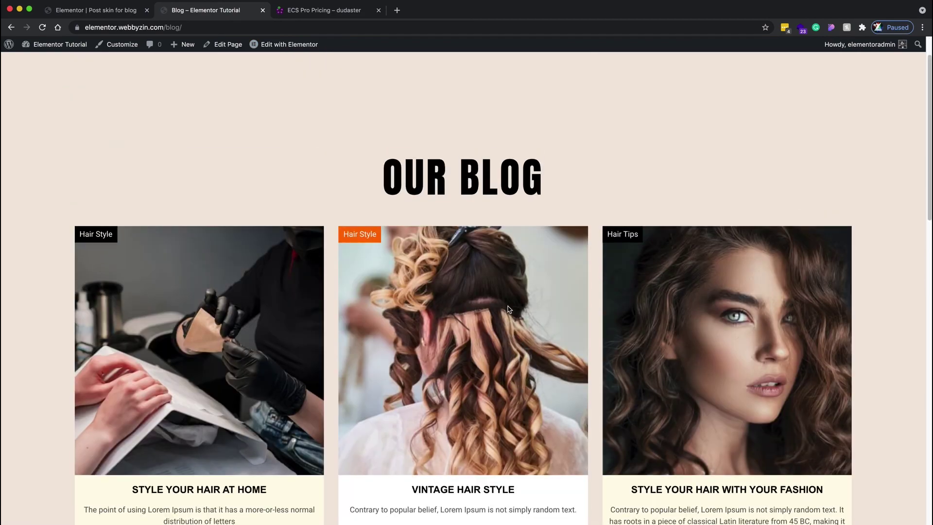
pyautogui.scroll(-4, 526, 292)
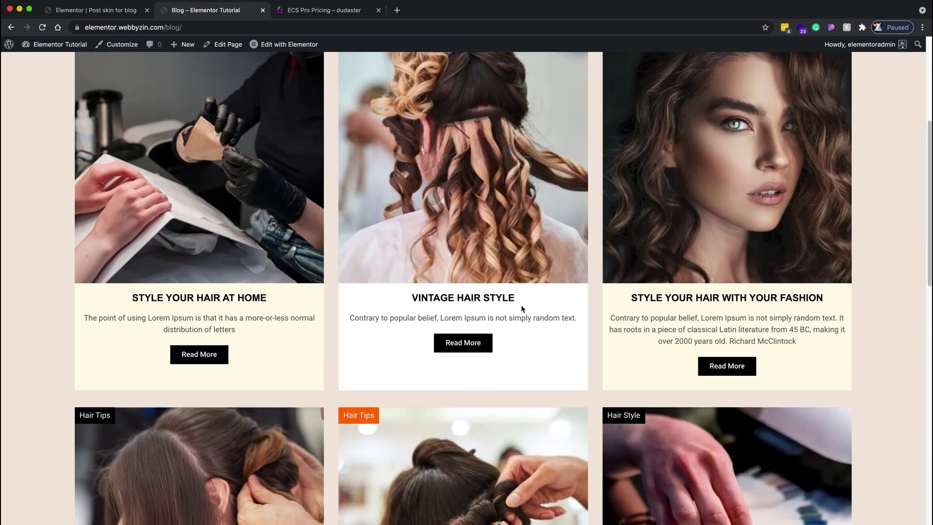